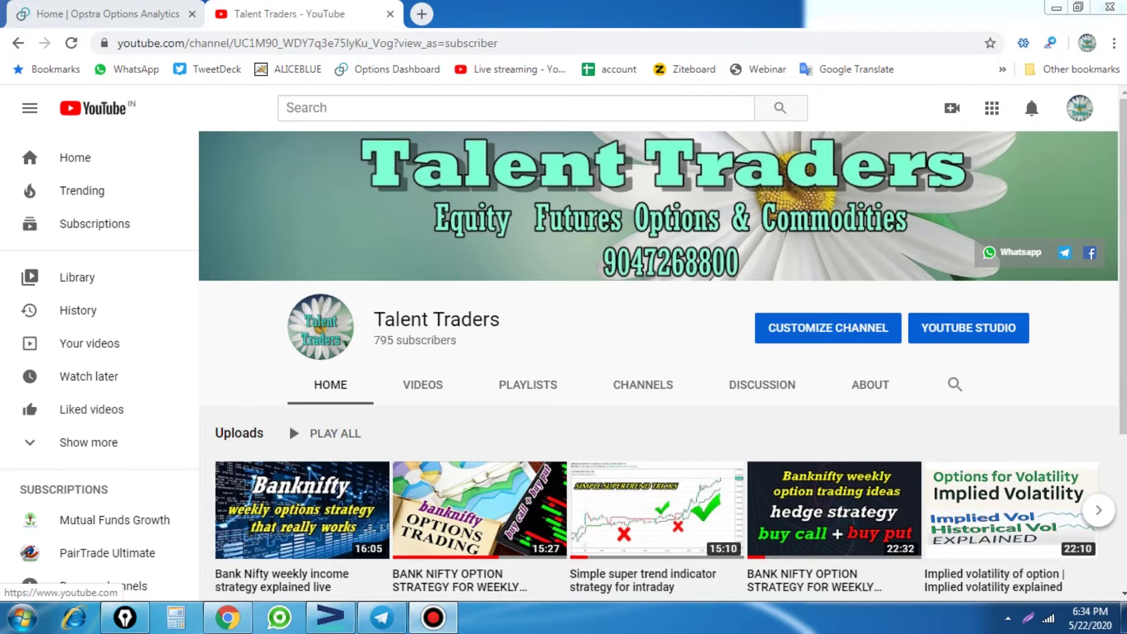
Step: Switch from the YouTube tab to the Opstra Options Analytics tab
key("ctrl+Tab")
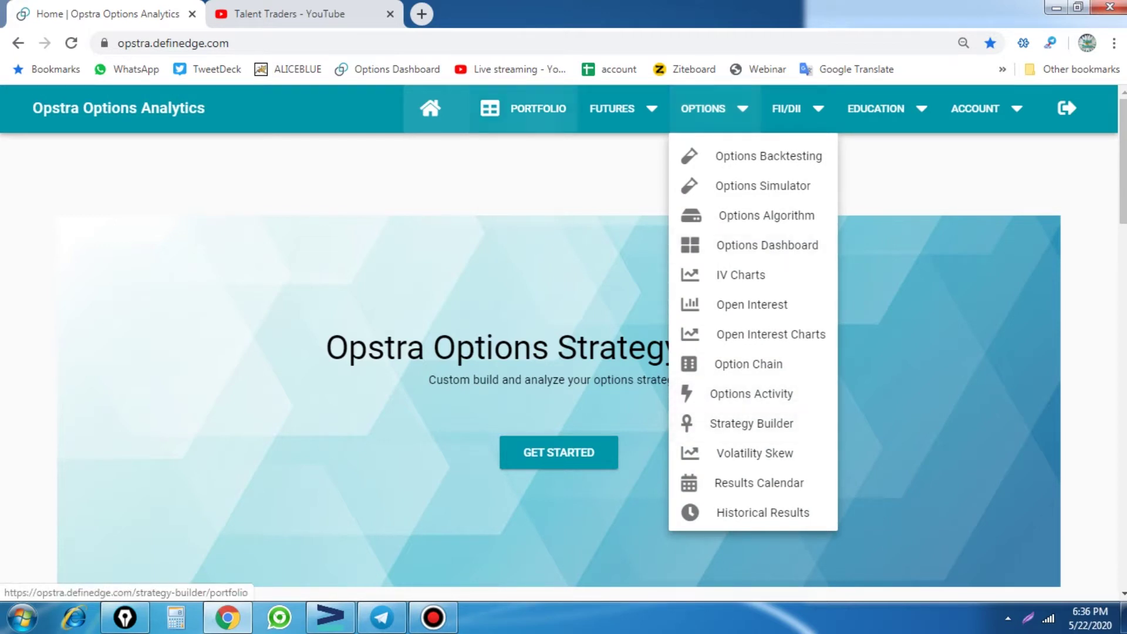
Step: Go to the Options Backtesting page and bring up the backtesting method choices
left_click(528, 108)
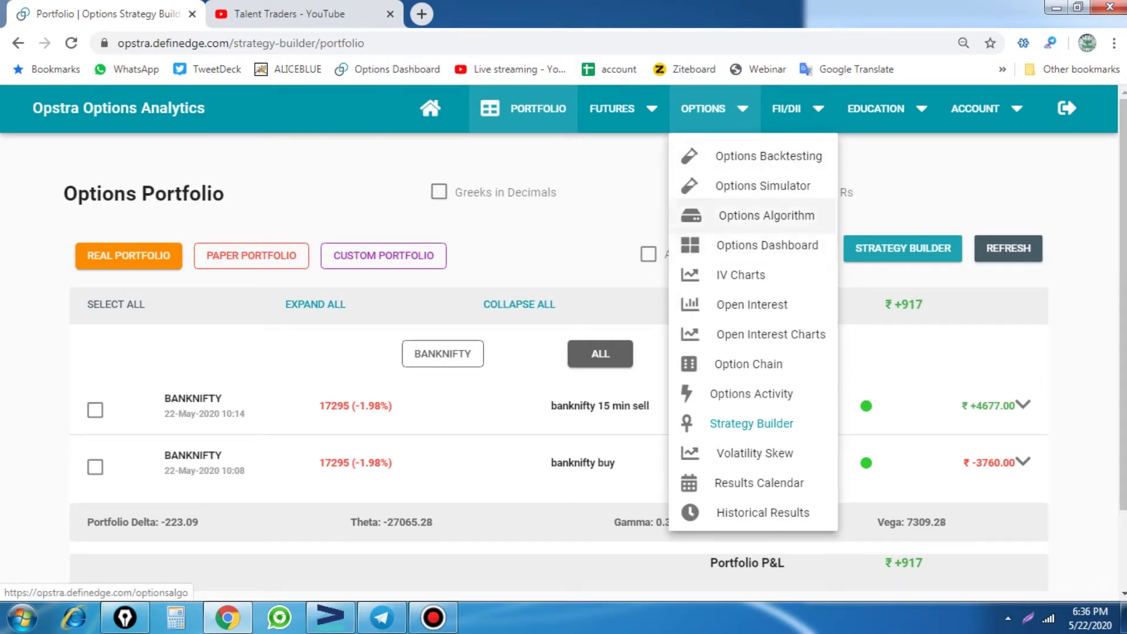
left_click(763, 155)
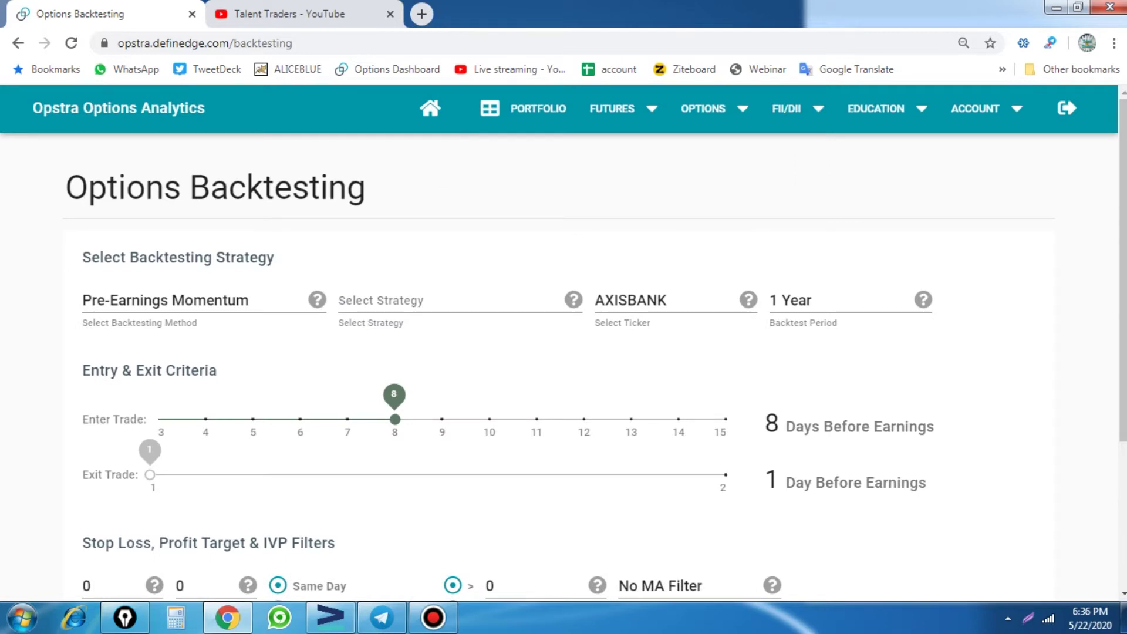
left_click(165, 299)
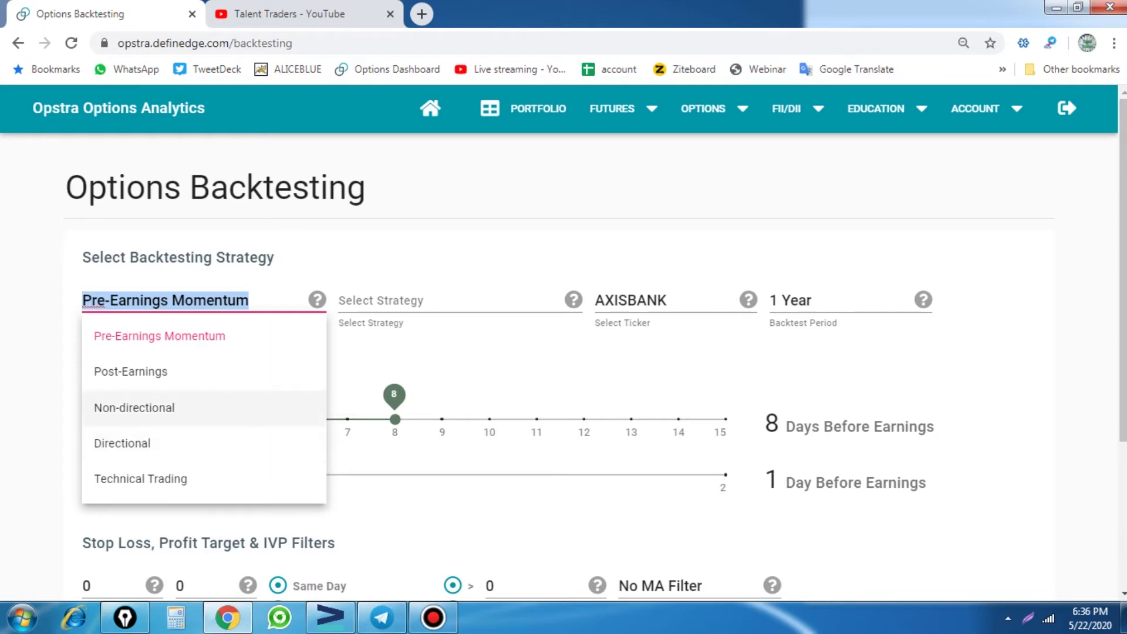
Step: Choose the Non-directional method and the Short Straddle strategy for the NIFTY backtest
left_click(134, 407)
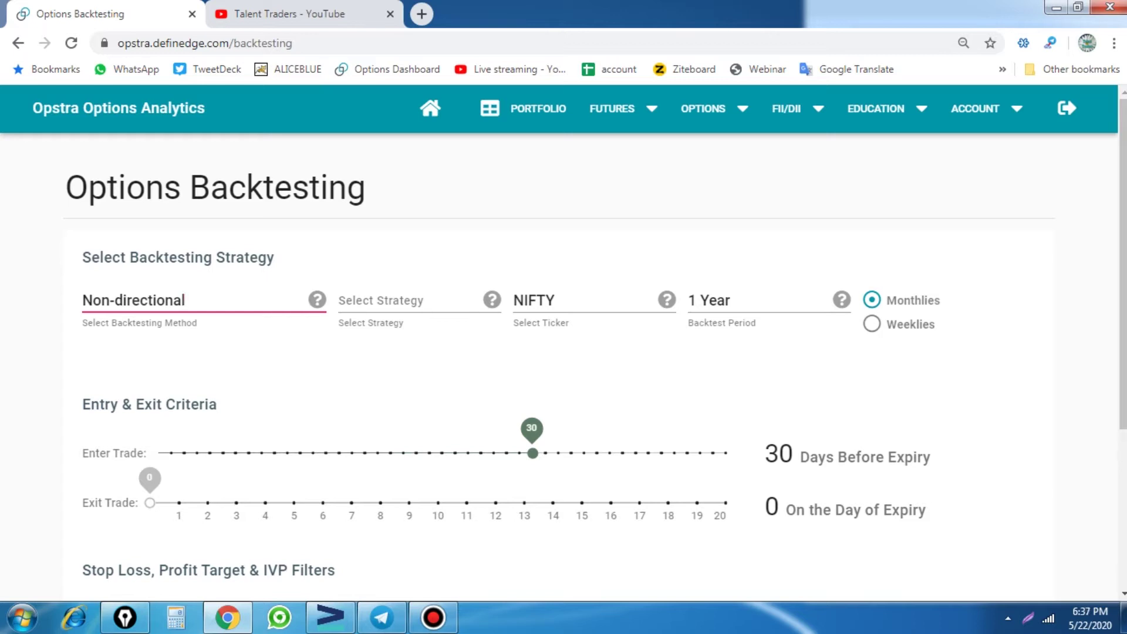
left_click(380, 300)
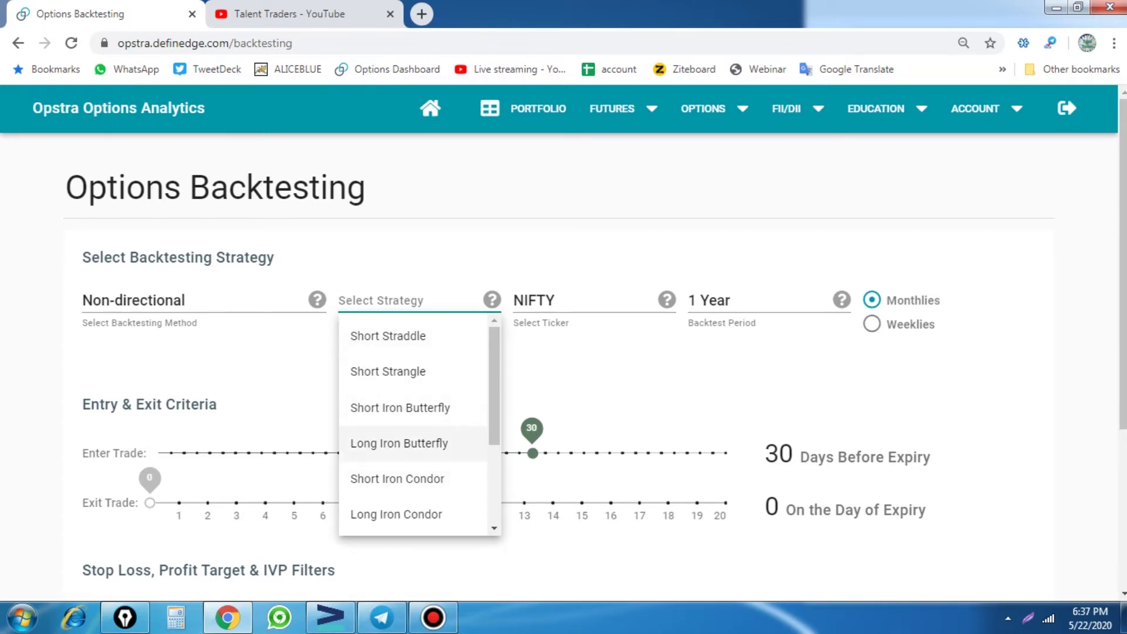
scroll(419, 469, "down", 1)
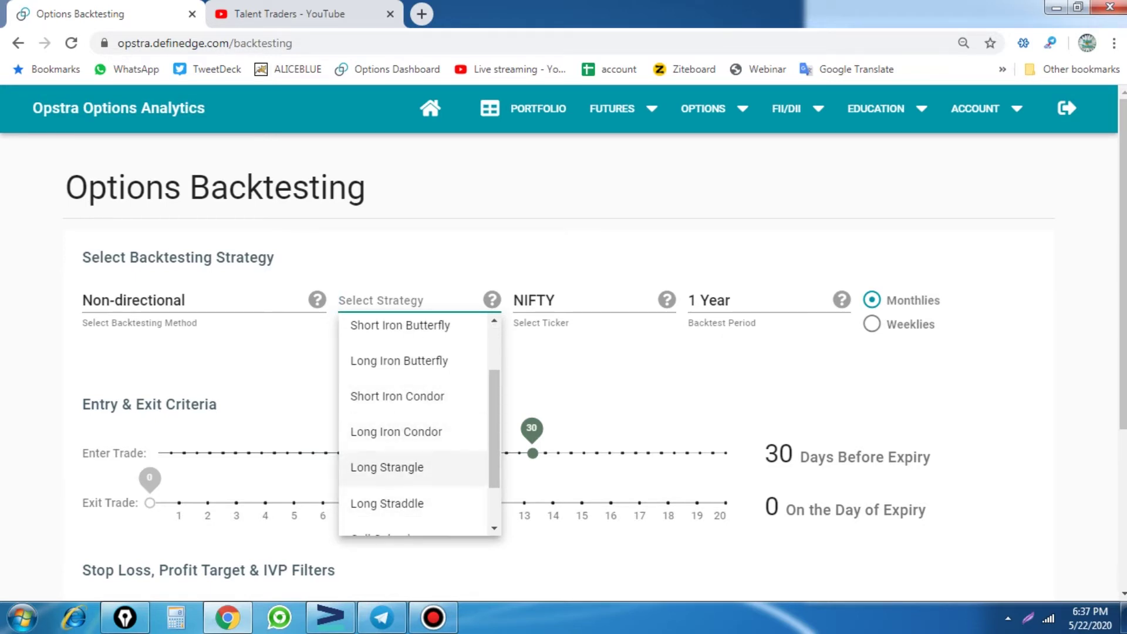
scroll(419, 472, "down", 1)
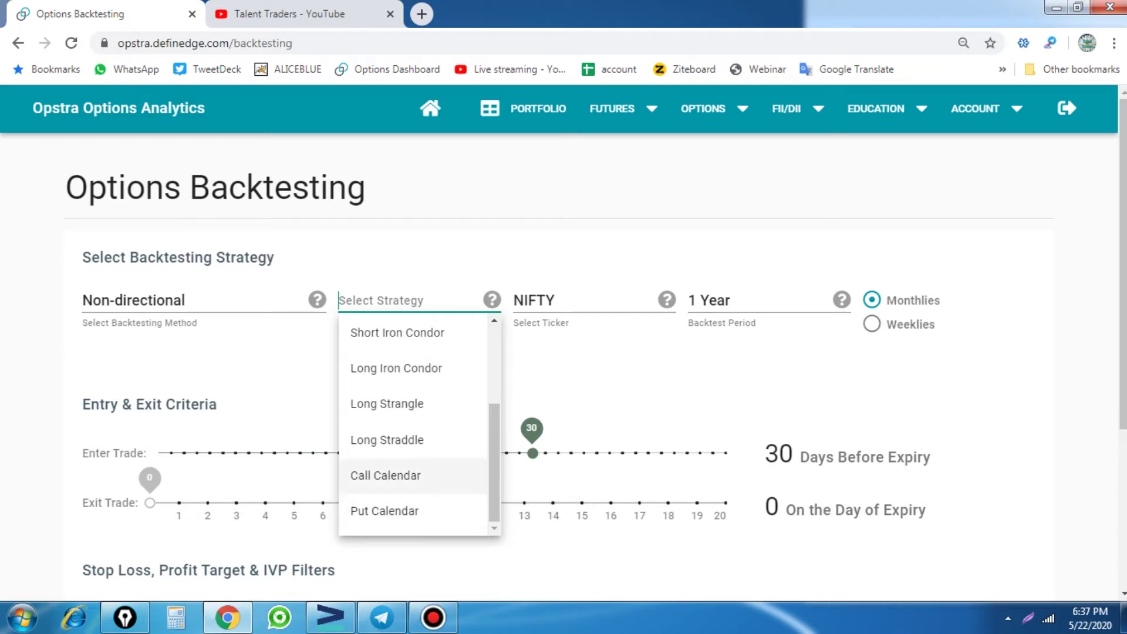
scroll(419, 463, "down", 2)
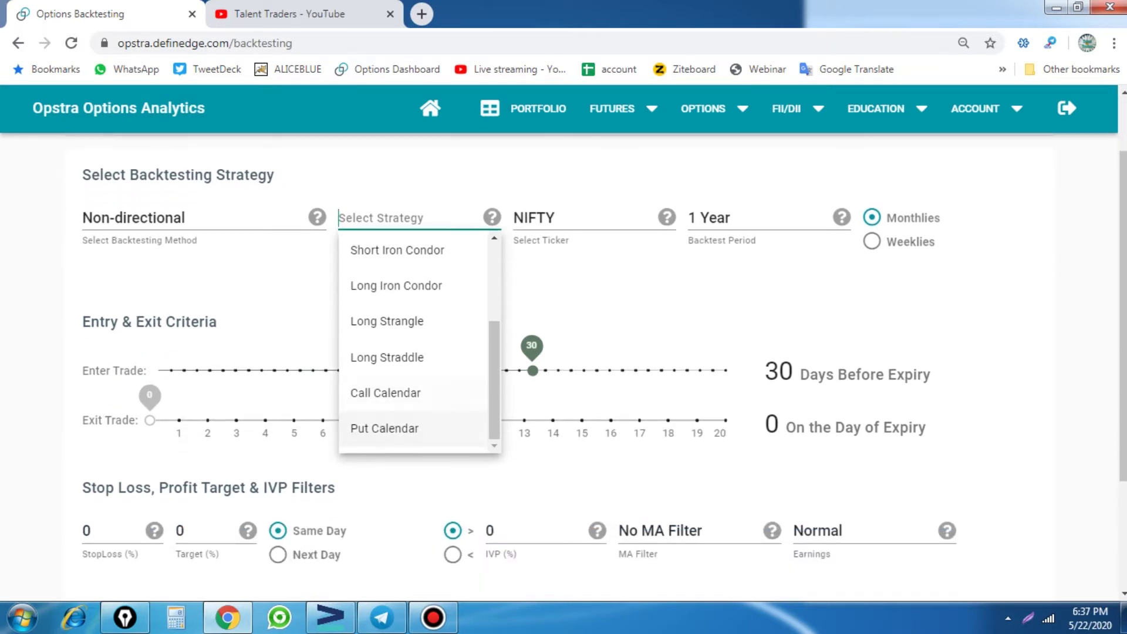
scroll(419, 352, "up", 2)
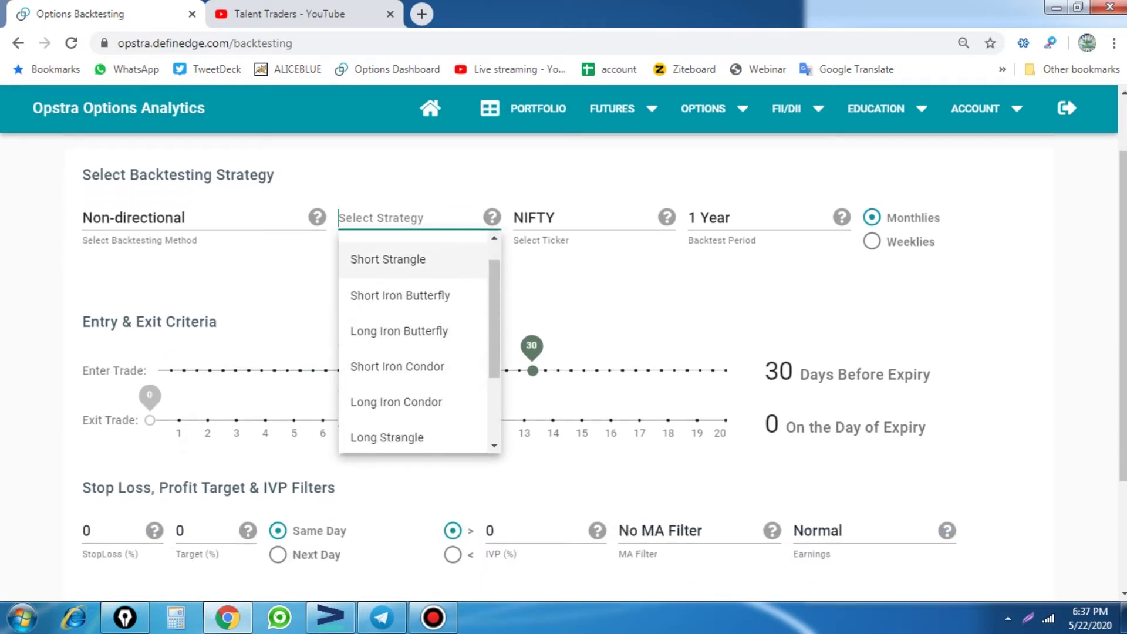
scroll(419, 352, "down", 2)
scroll(419, 352, "up", 3)
scroll(419, 352, "down", 4)
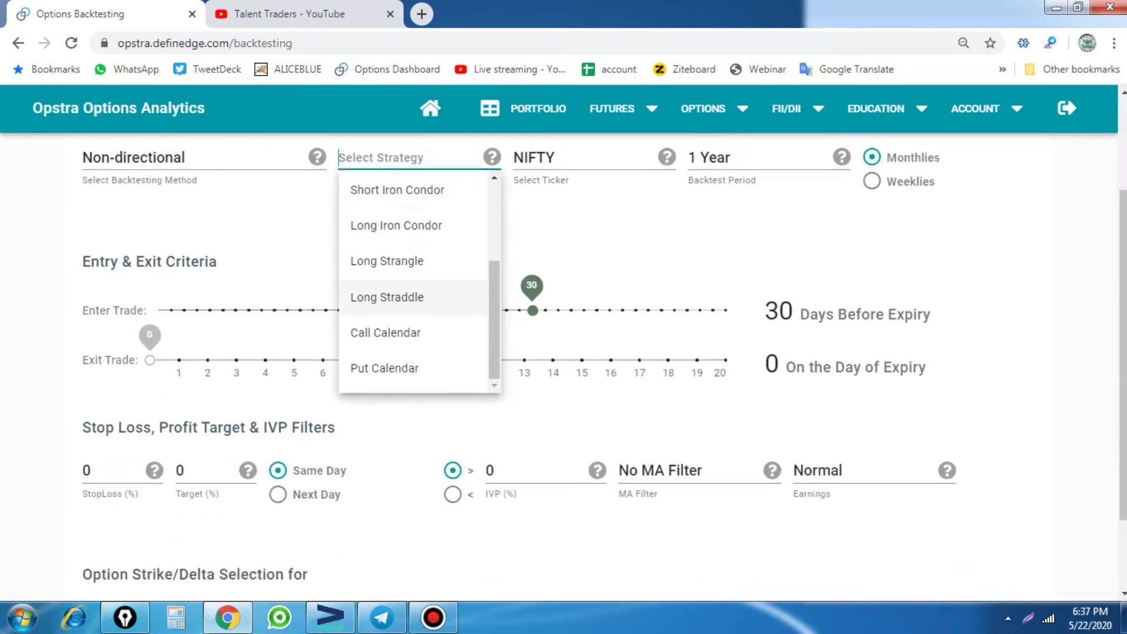
scroll(419, 352, "up", 2)
scroll(419, 370, "up", 1)
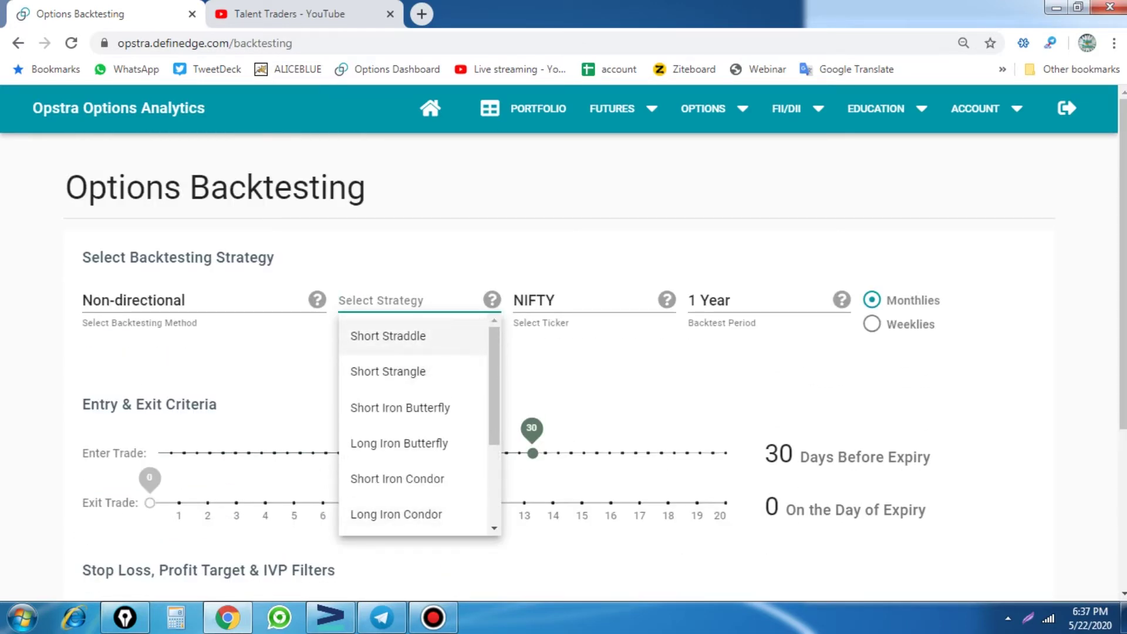
left_click(388, 336)
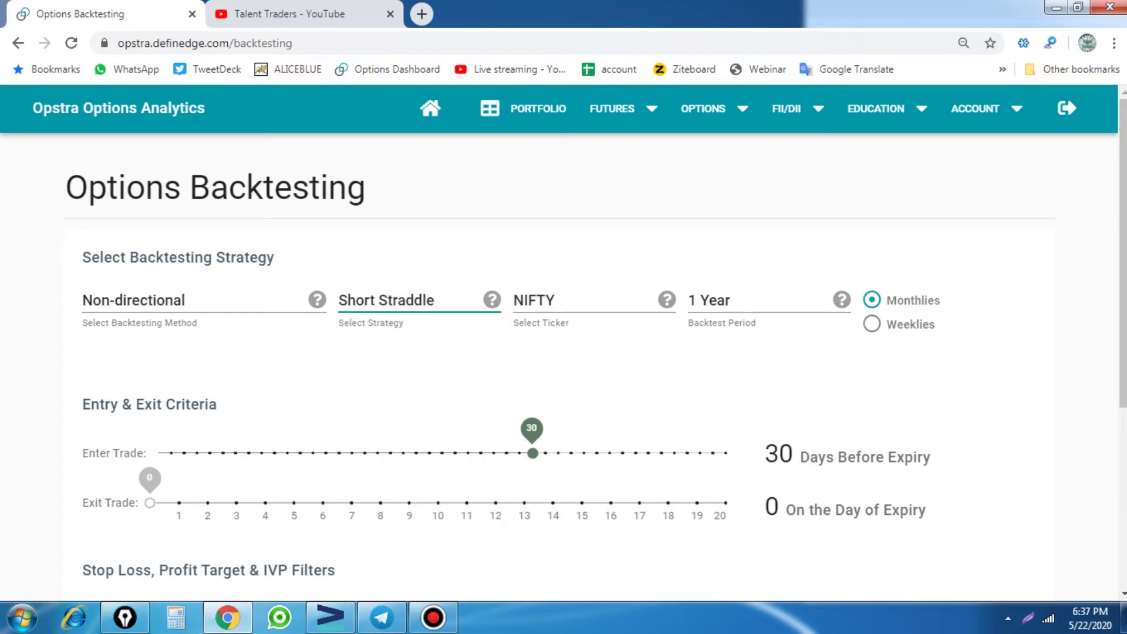
Step: Open the Select Ticker dropdown and scroll through the available tickers
key("Tab")
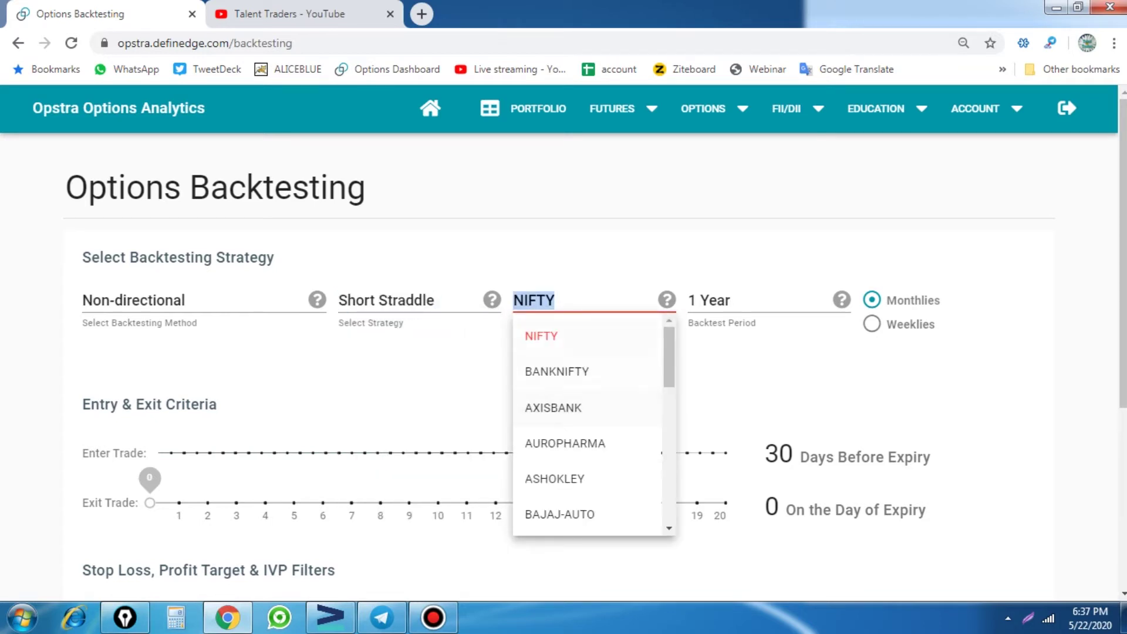
scroll(587, 423, "down", 7)
scroll(587, 422, "down", 3)
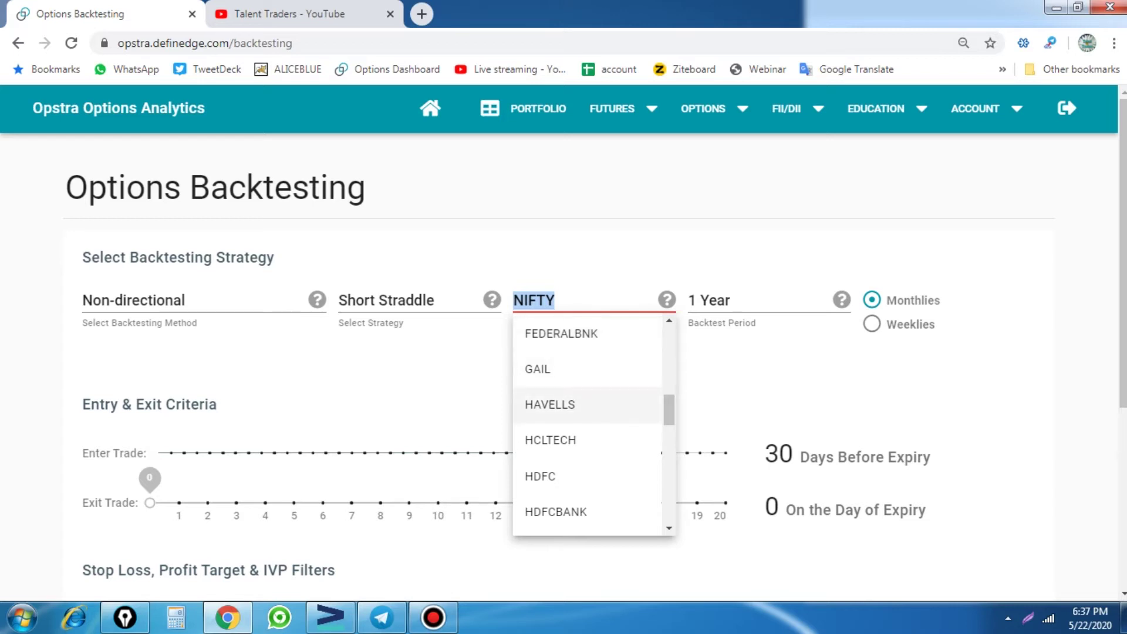
scroll(587, 395, "down", 3)
scroll(587, 394, "down", 1)
scroll(586, 395, "down", 2)
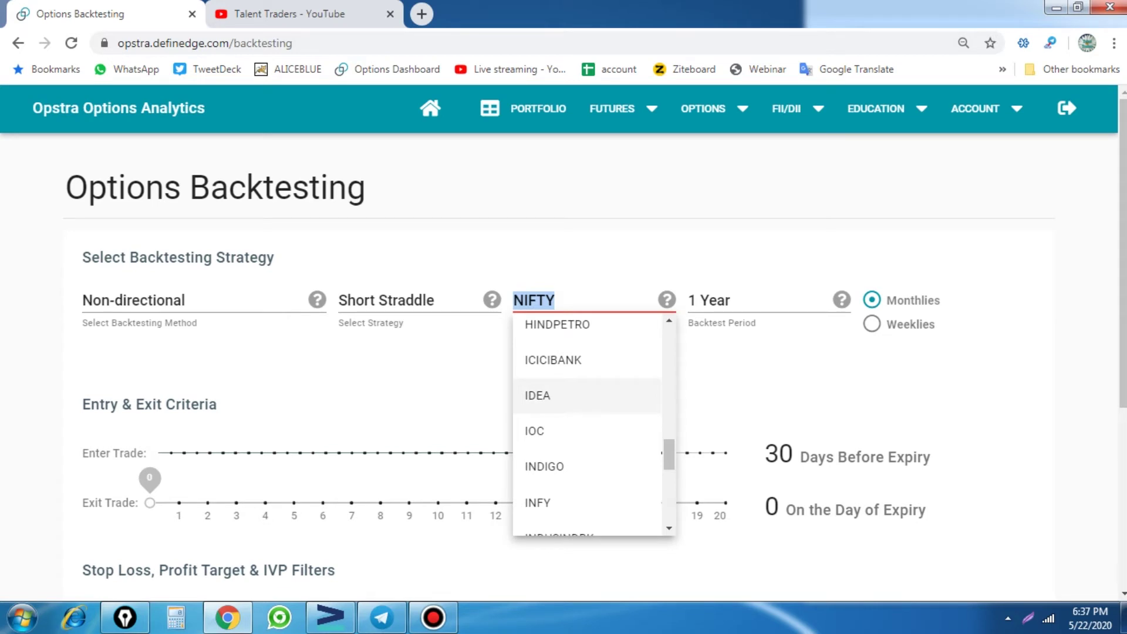
scroll(587, 395, "down", 2)
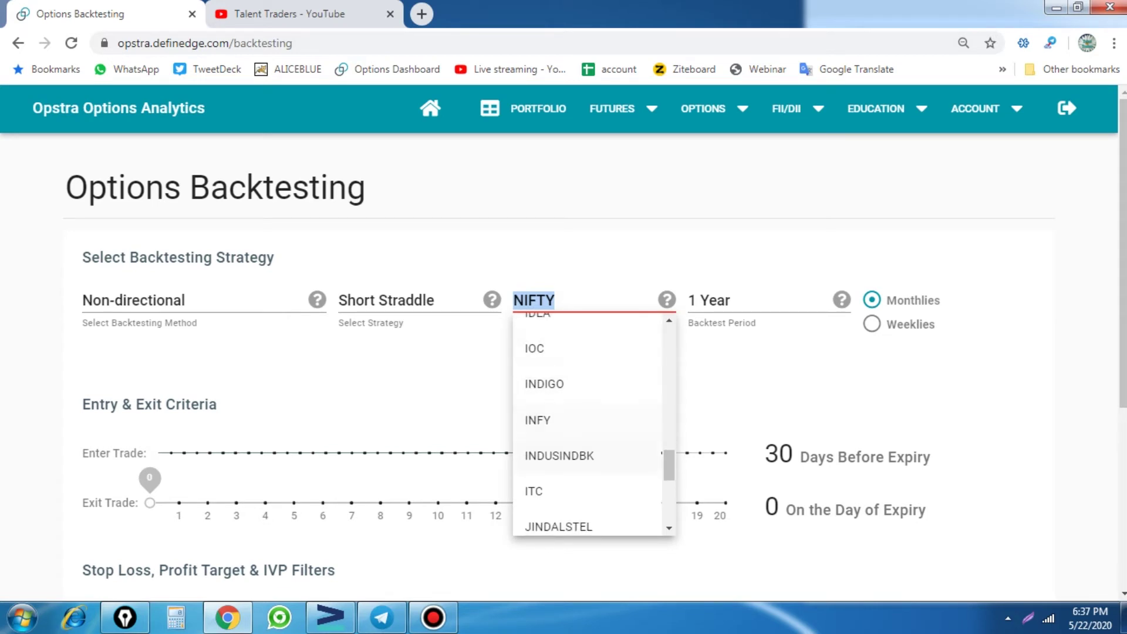
scroll(586, 516, "up", 2)
scroll(587, 517, "up", 2)
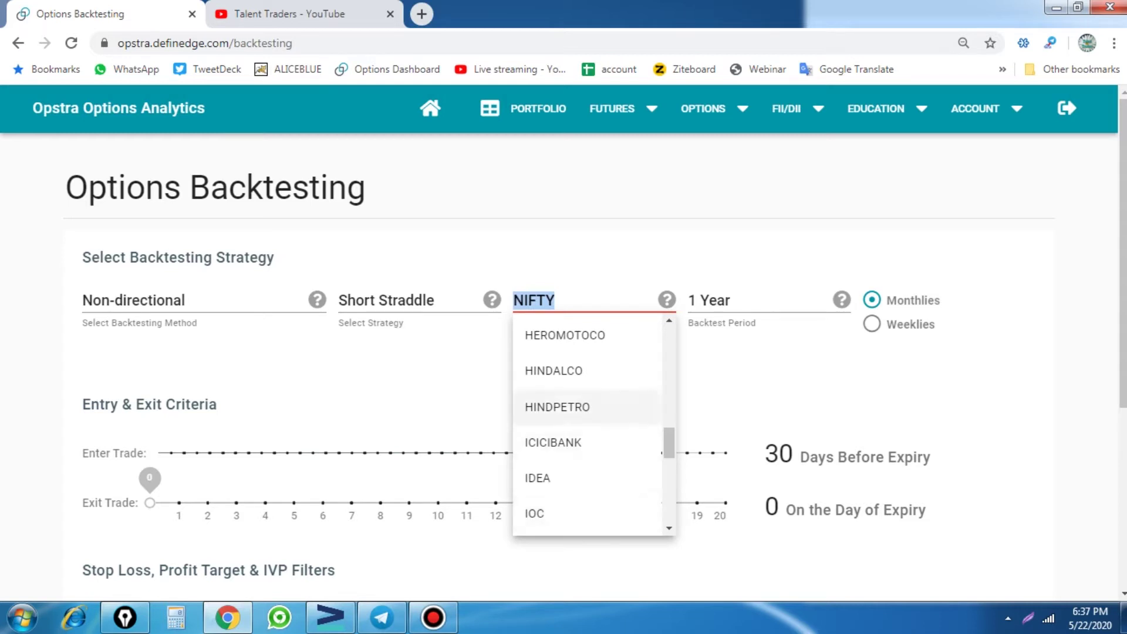
scroll(587, 411, "up", 2)
scroll(587, 423, "up", 3)
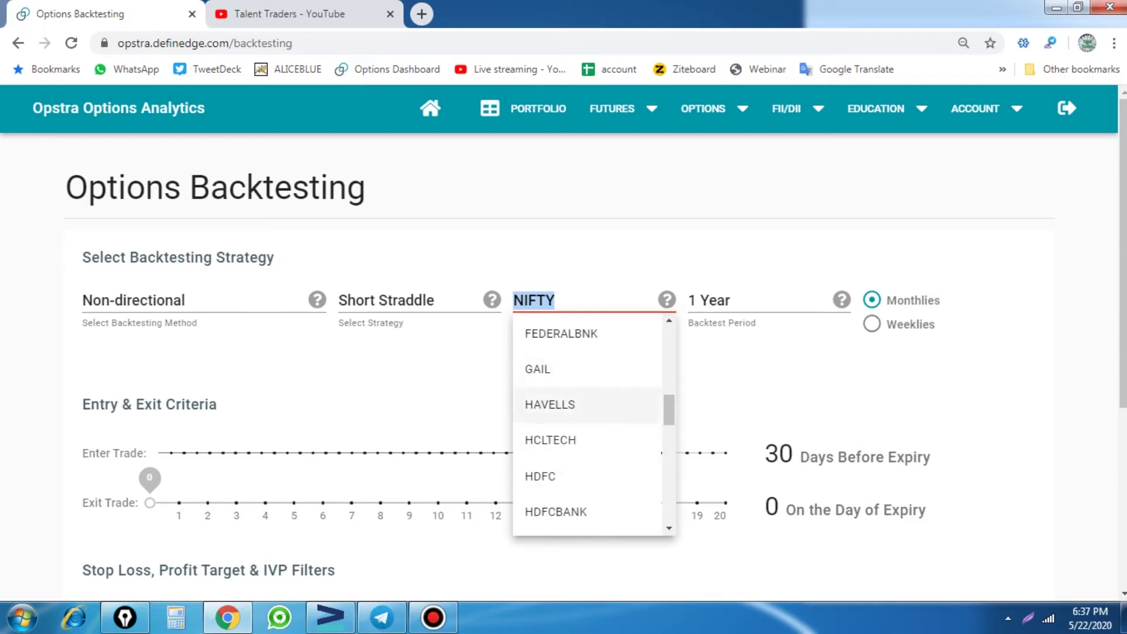
scroll(587, 423, "up", 2)
scroll(586, 422, "down", 4)
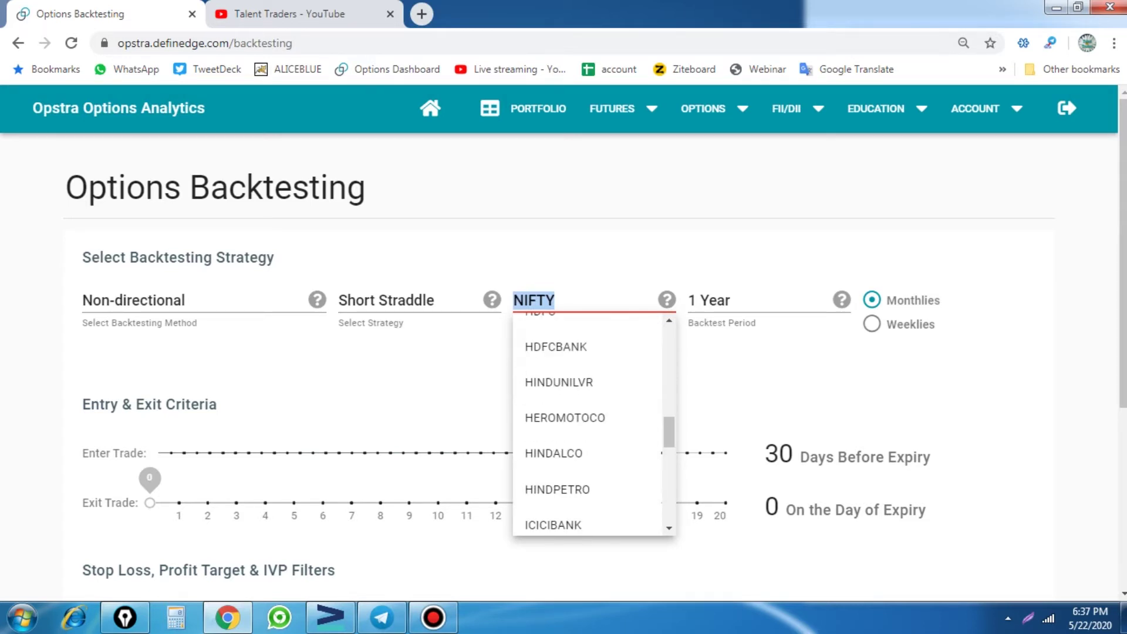
scroll(587, 422, "up", 1)
scroll(587, 422, "up", 3)
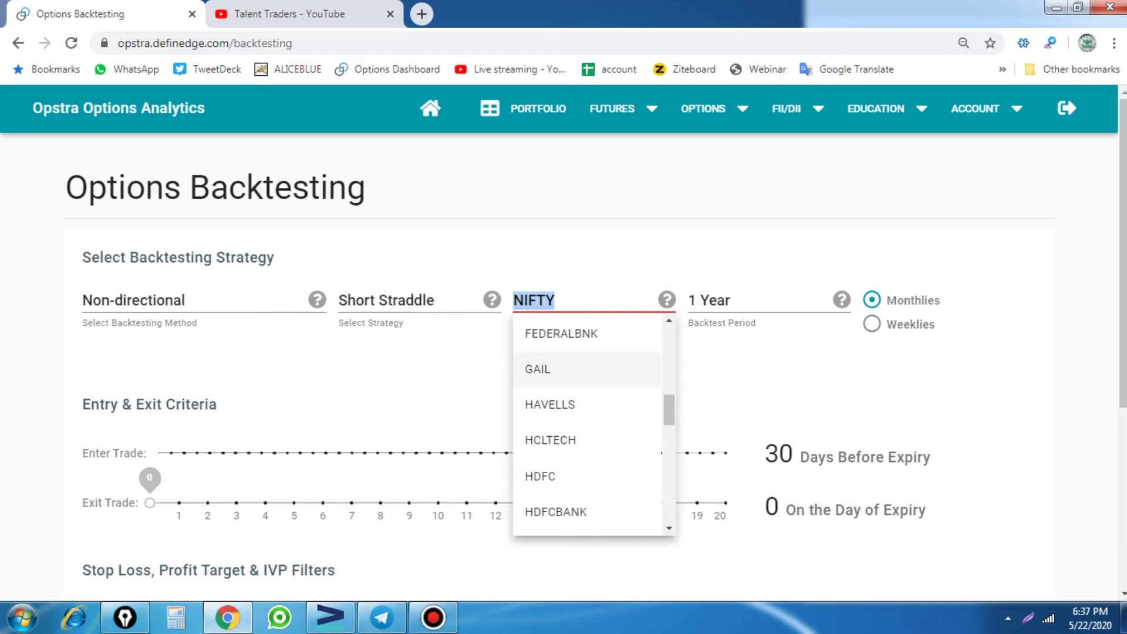
scroll(586, 422, "down", 5)
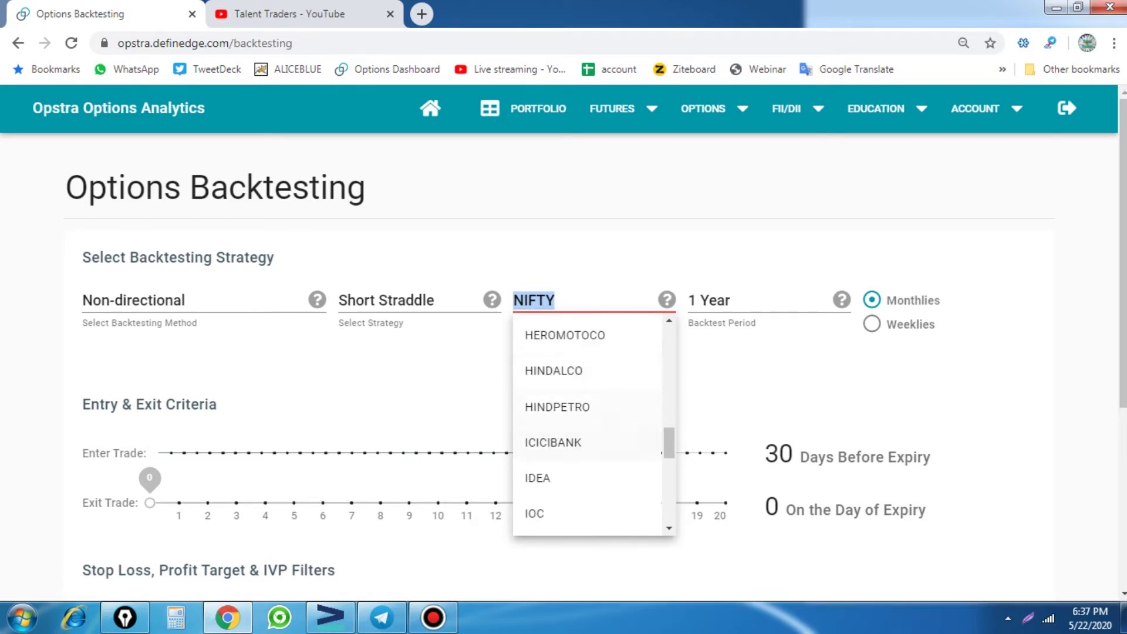
scroll(587, 423, "down", 4)
scroll(587, 422, "down", 1)
scroll(587, 422, "down", 4)
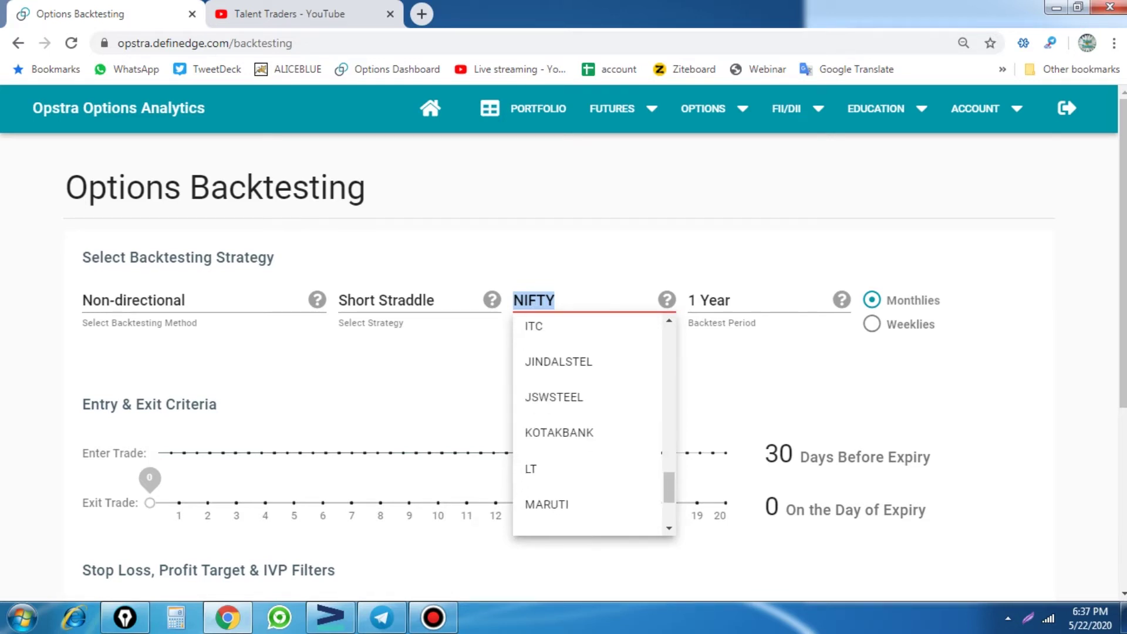
scroll(587, 476, "down", 2)
scroll(587, 475, "down", 3)
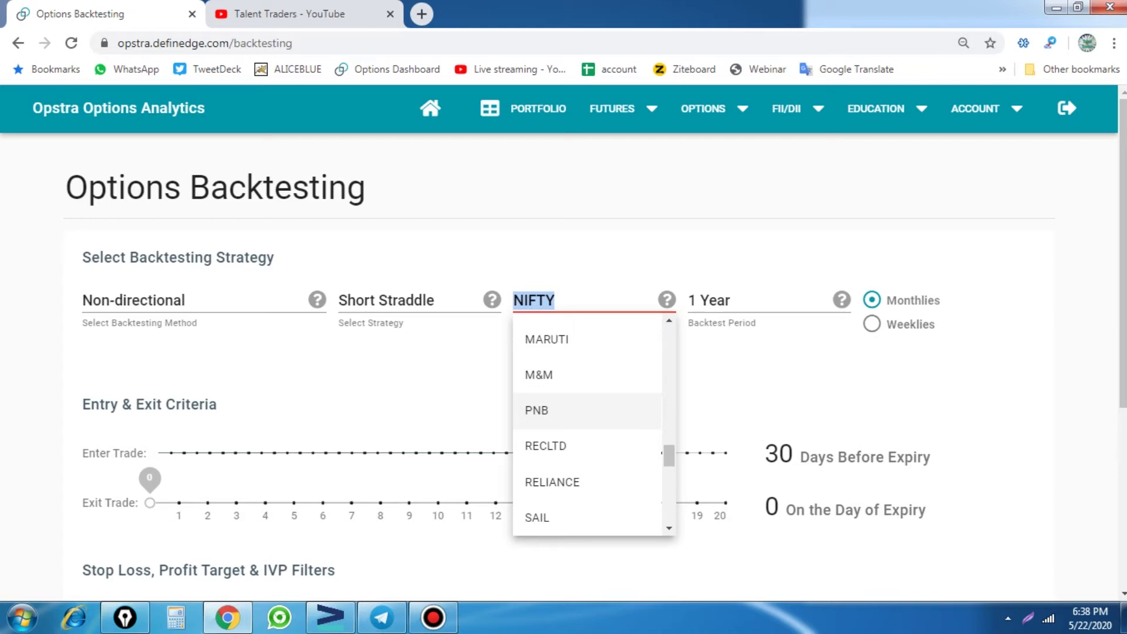
scroll(587, 411, "up", 1)
scroll(587, 411, "up", 1)
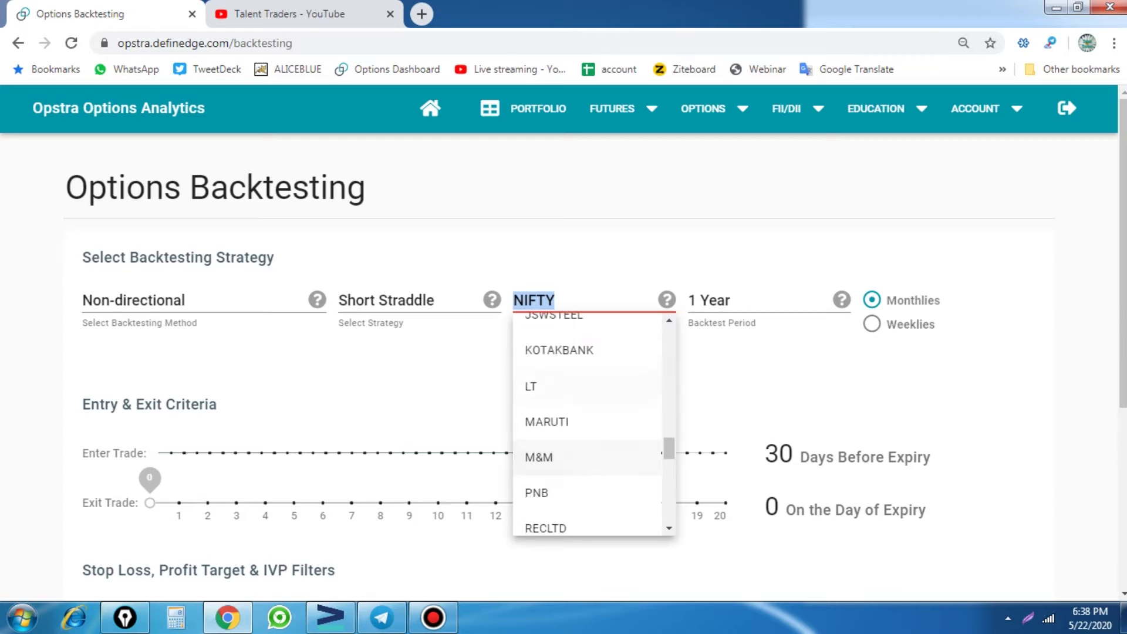
scroll(587, 411, "up", 3)
scroll(586, 411, "up", 1)
scroll(587, 384, "down", 2)
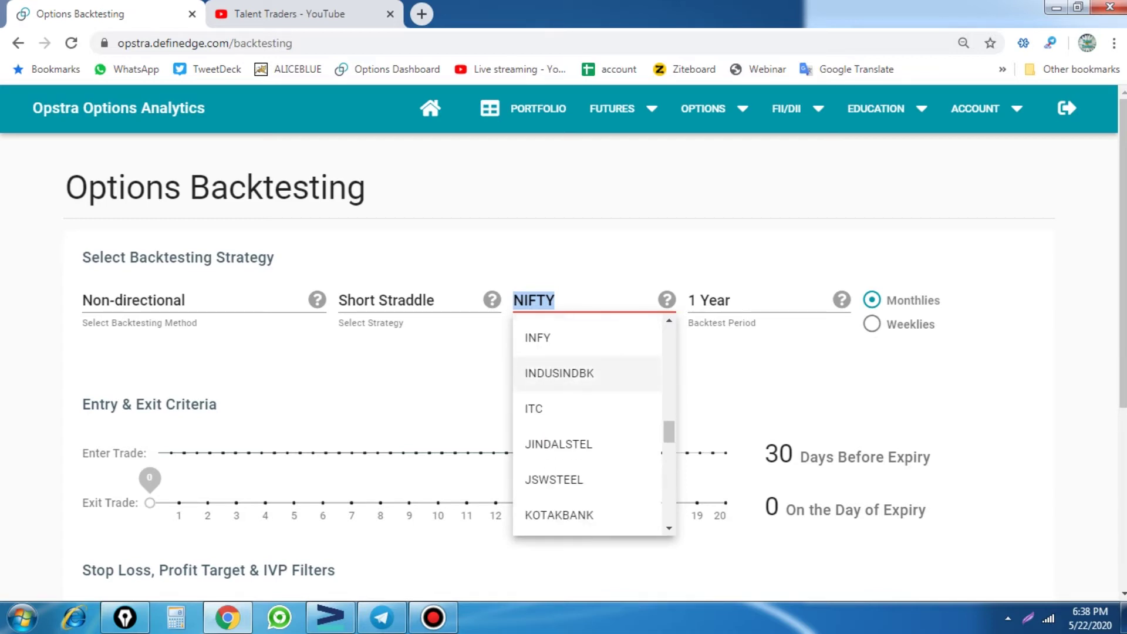
Step: Pick JINDALSTEL as the ticker and review the 30-day entry, expiry exit and 50-delta settings
left_click(558, 452)
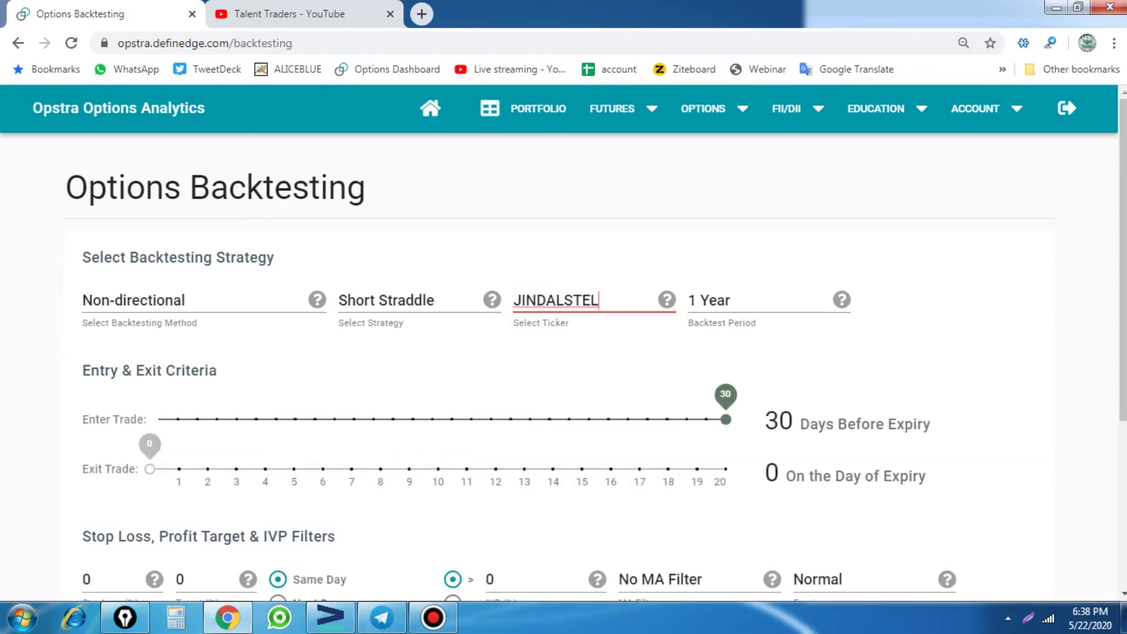
scroll(564, 352, "down", 1)
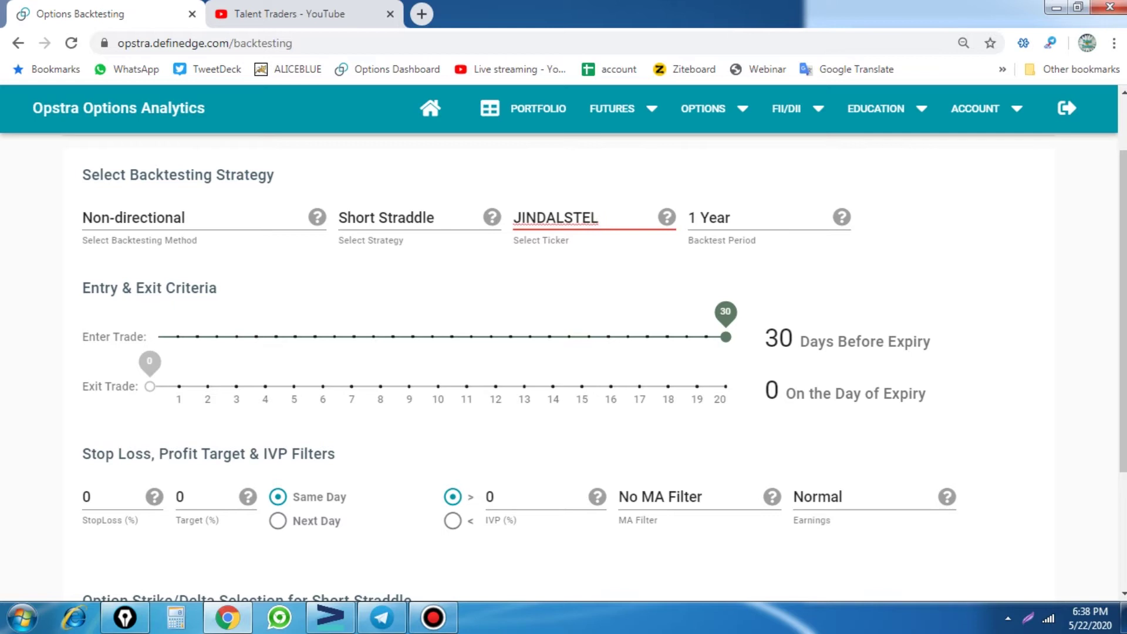
scroll(564, 368, "down", 3)
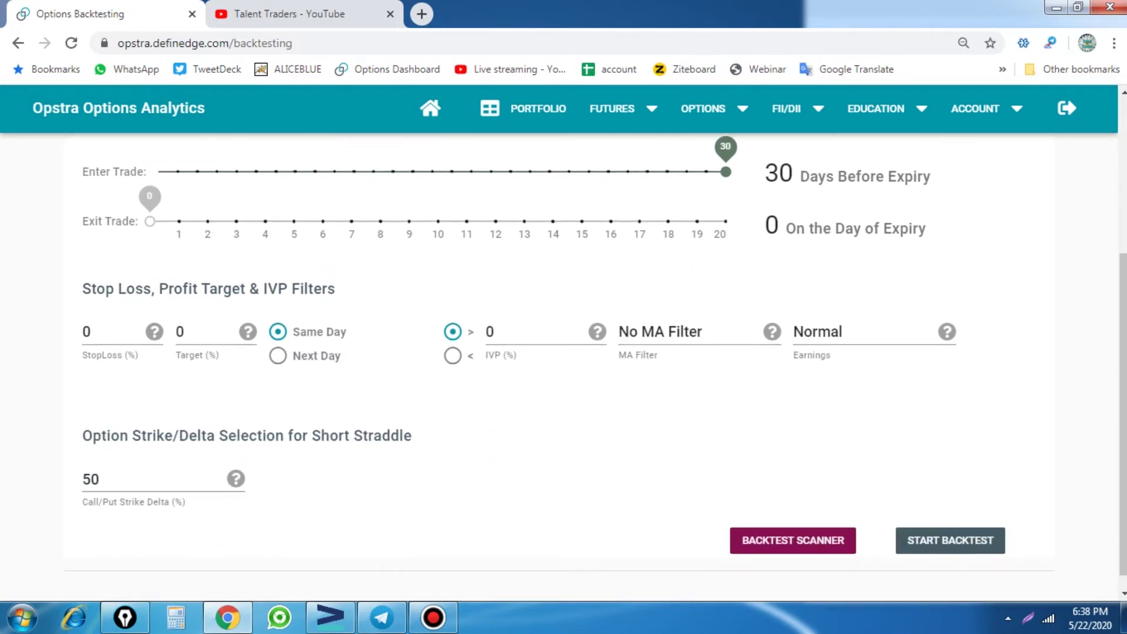
scroll(563, 368, "up", 3)
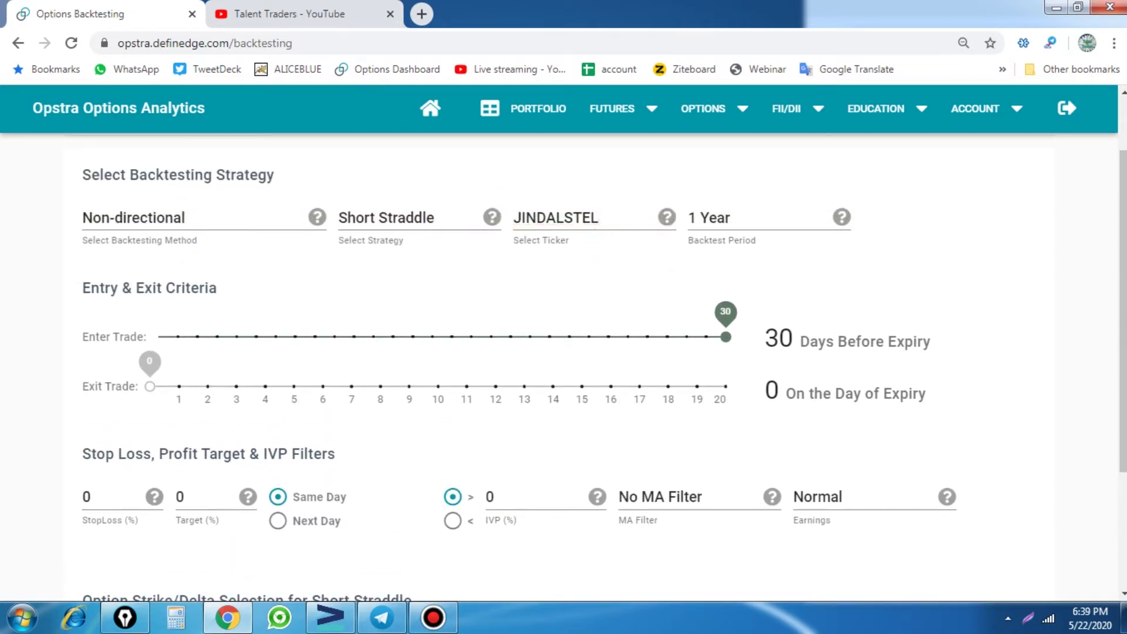
scroll(563, 359, "down", 3)
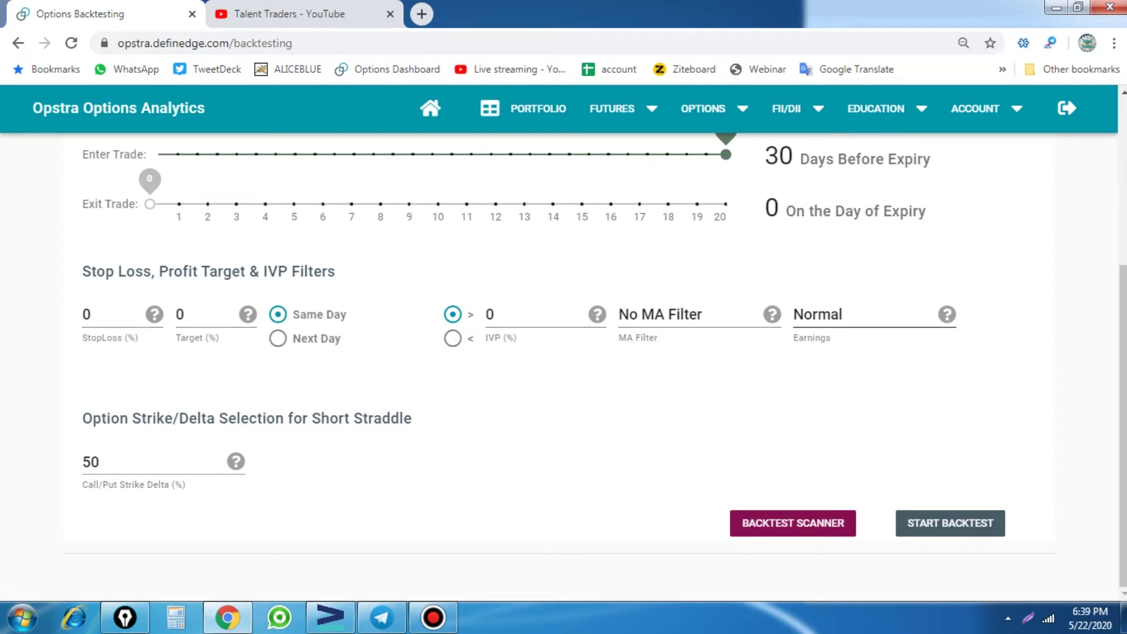
Step: Run the JINDALSTEL backtest and highlight the 60% win rate and 15 trades
left_click(950, 522)
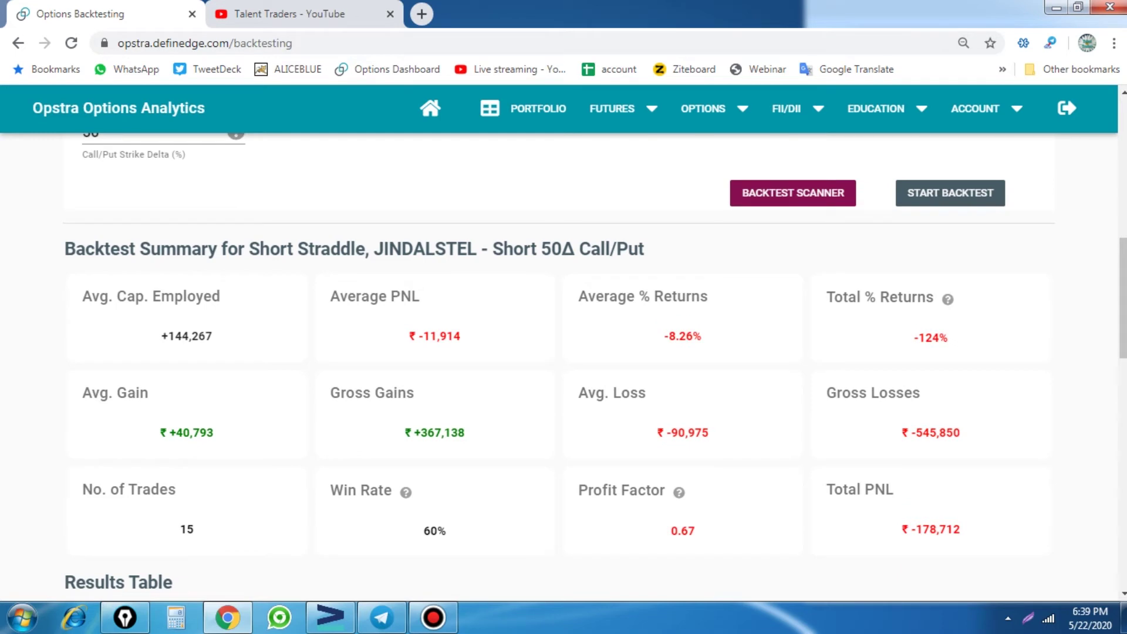
scroll(595, 361, "down", 2)
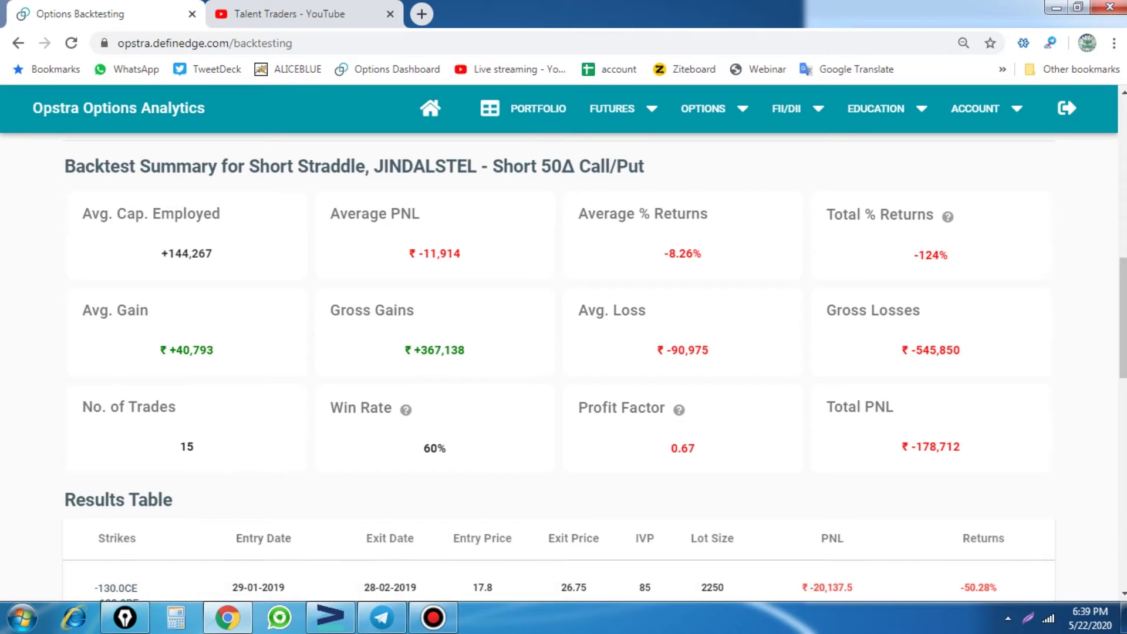
left_click_drag(423, 447, 446, 448)
double_click(186, 447)
scroll(563, 364, "down", 2)
scroll(563, 364, "down", 1)
scroll(563, 364, "down", 1)
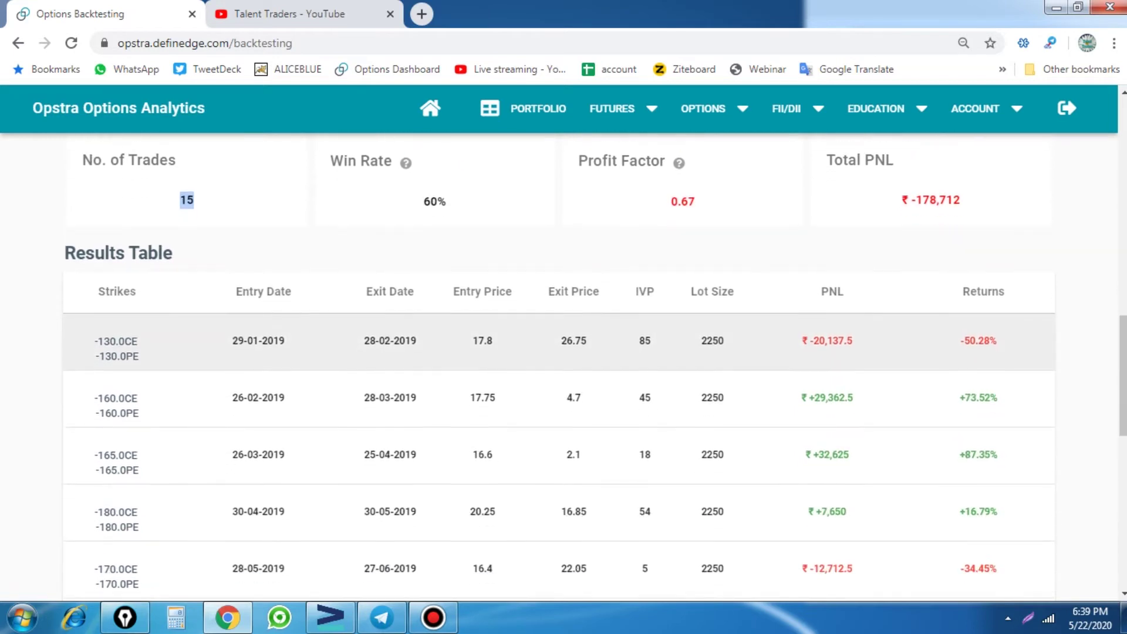
scroll(563, 364, "down", 1)
scroll(564, 429, "down", 1)
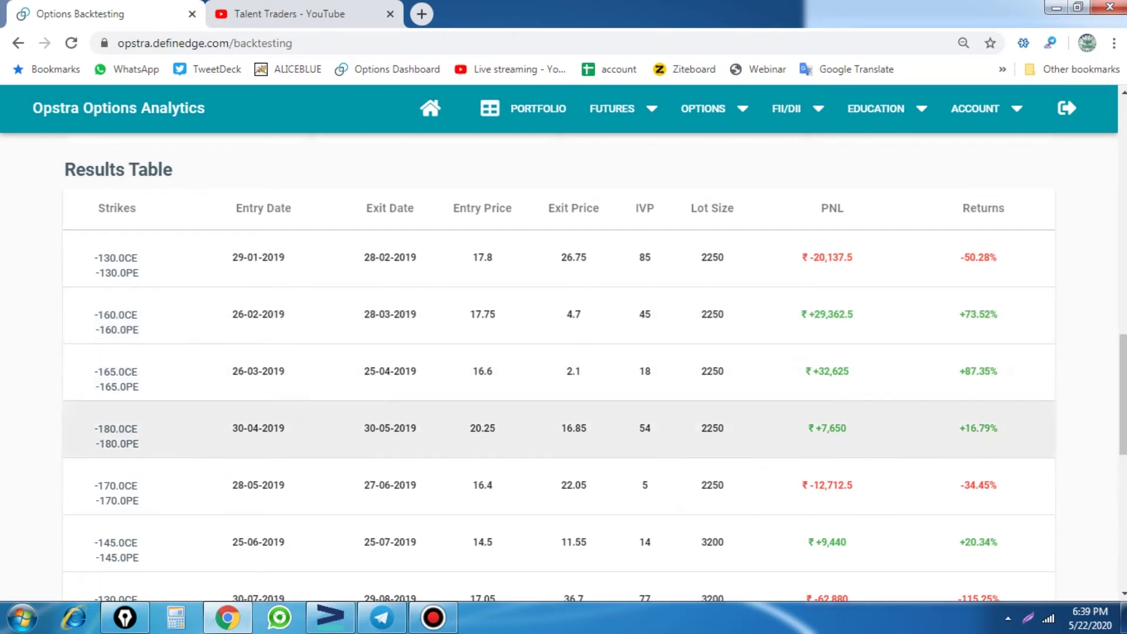
scroll(563, 446, "down", 1)
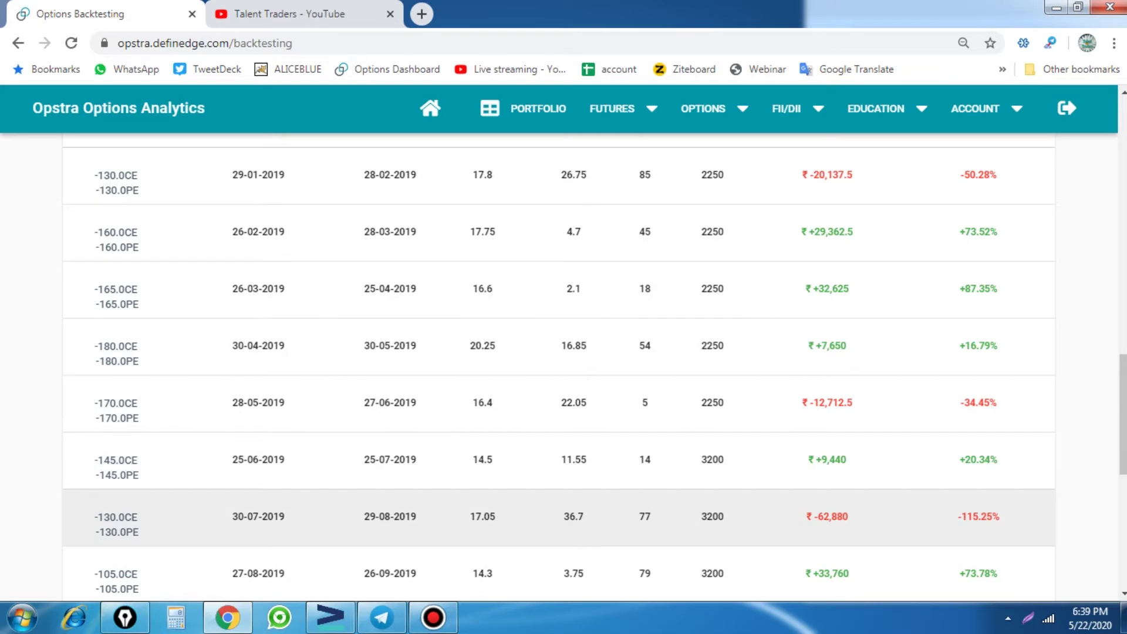
scroll(563, 491, "down", 2)
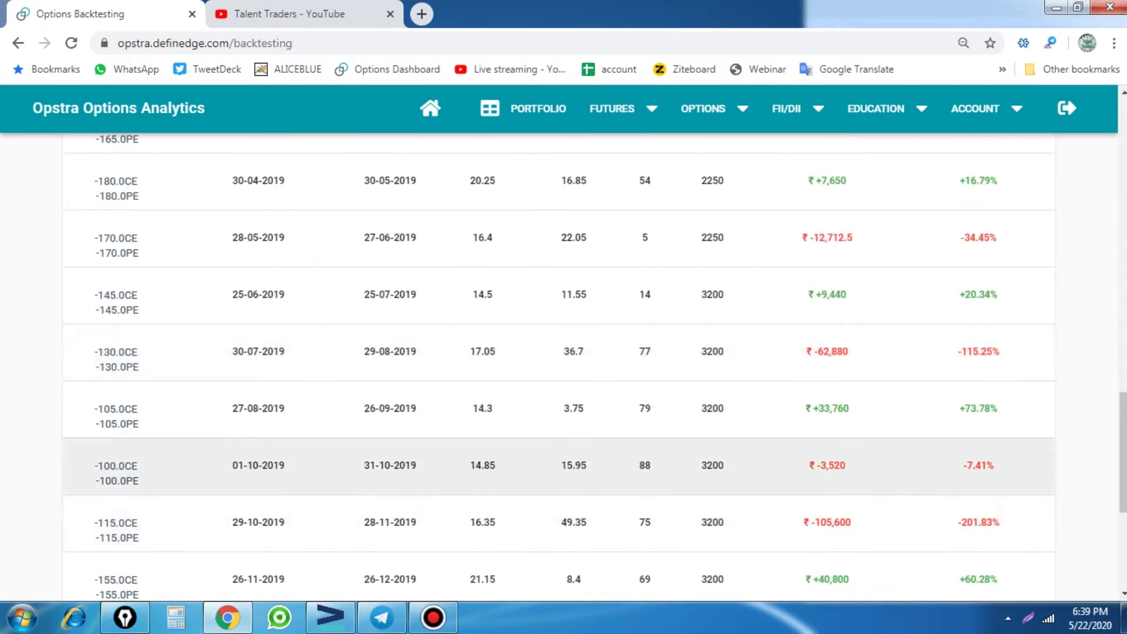
scroll(564, 481, "down", 1)
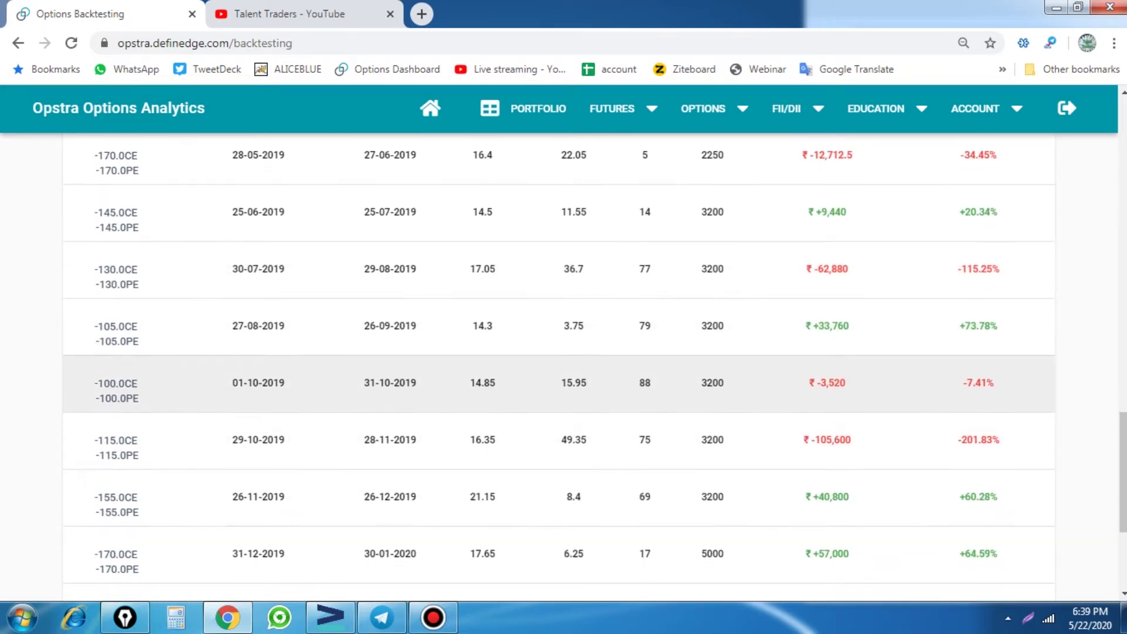
scroll(563, 493, "down", 2)
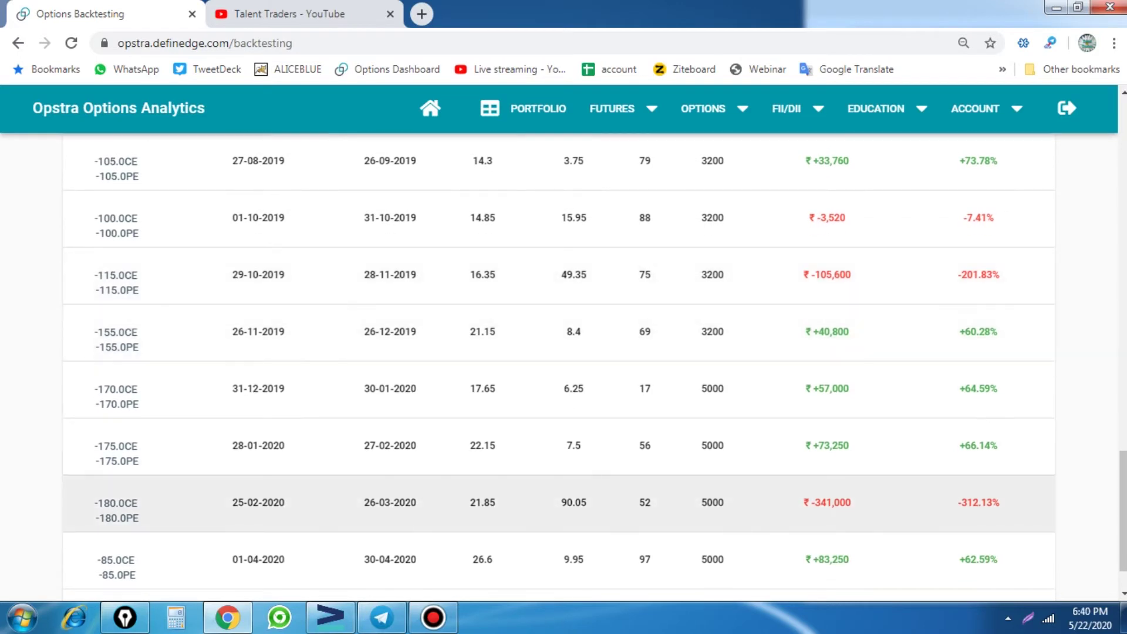
scroll(564, 446, "down", 1)
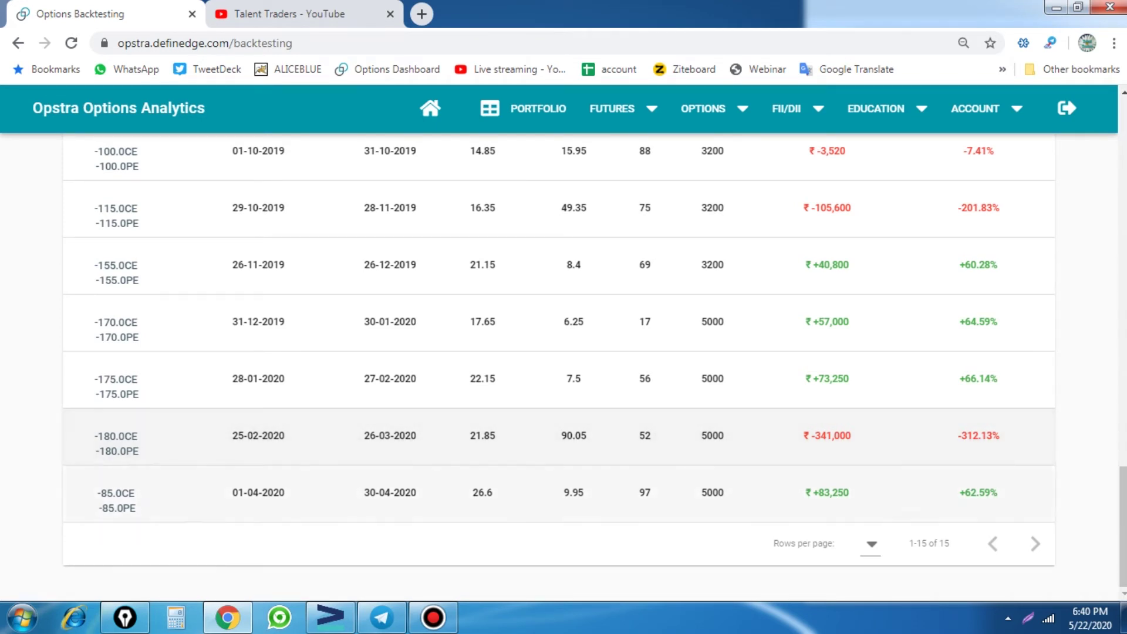
scroll(563, 435, "up", 3)
scroll(563, 434, "up", 6)
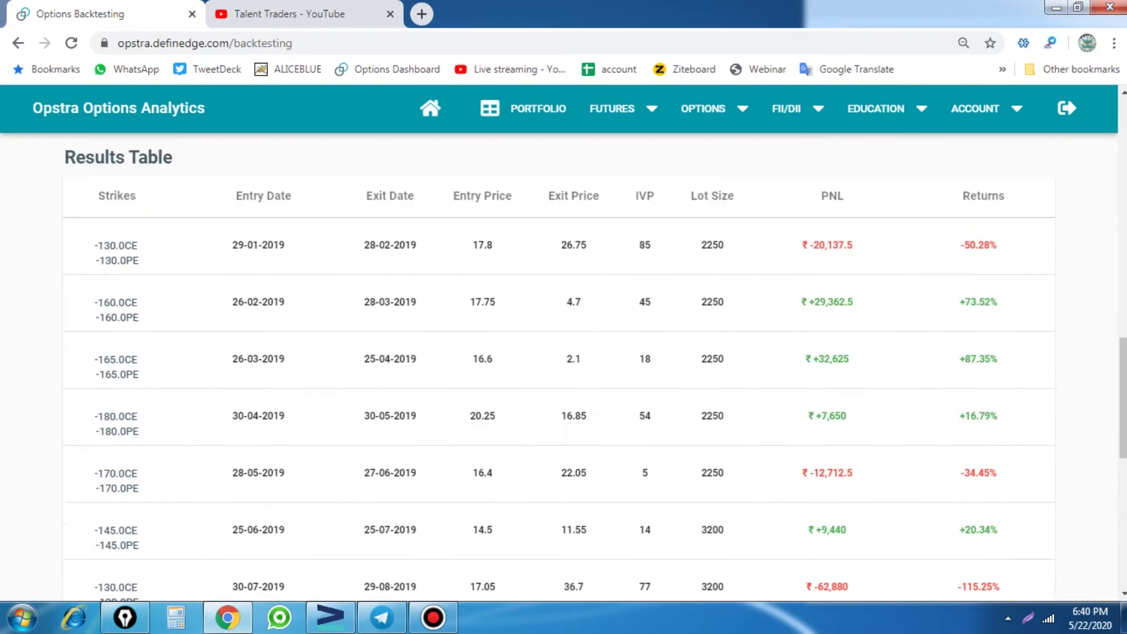
scroll(563, 435, "up", 5)
scroll(563, 411, "down", 8)
scroll(563, 410, "down", 7)
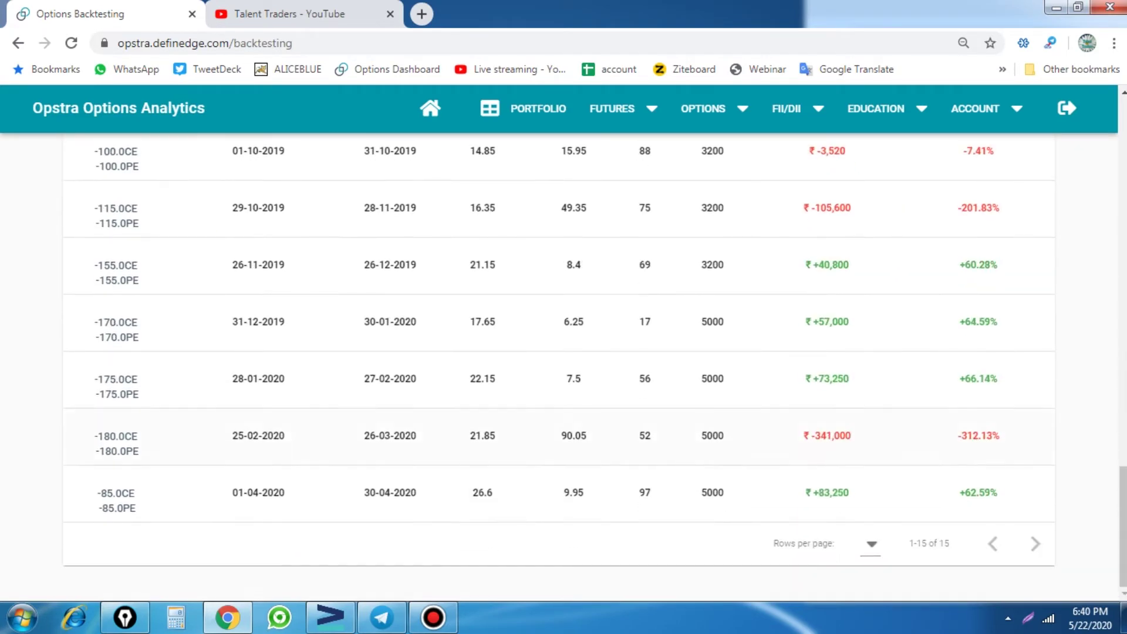
scroll(563, 411, "up", 7)
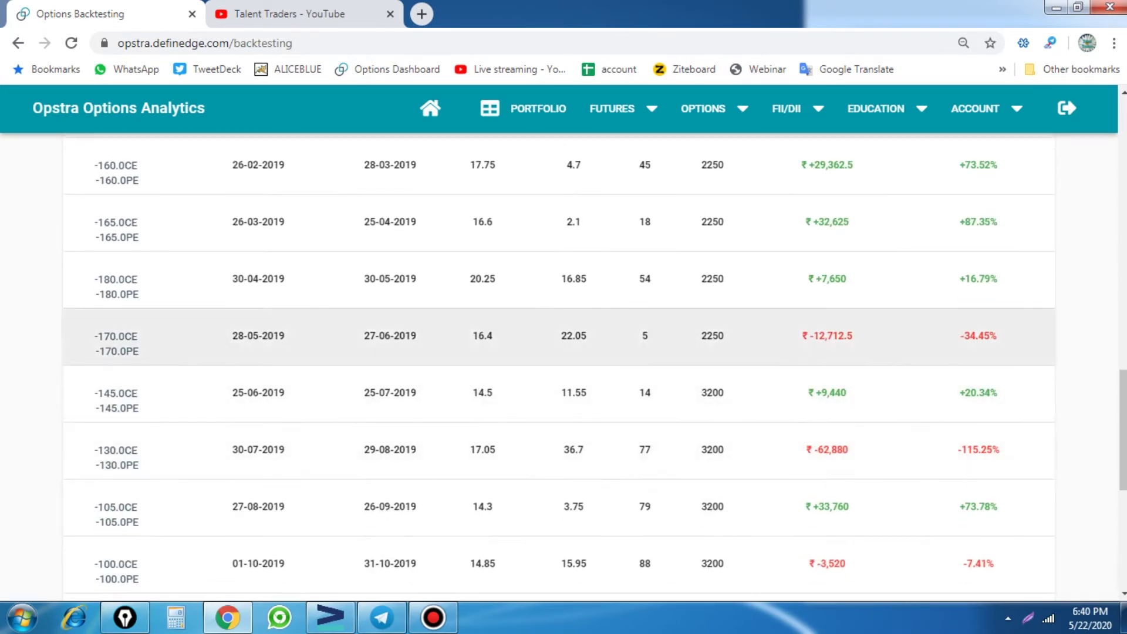
scroll(564, 352, "up", 4)
scroll(563, 376, "down", 6)
scroll(564, 375, "down", 4)
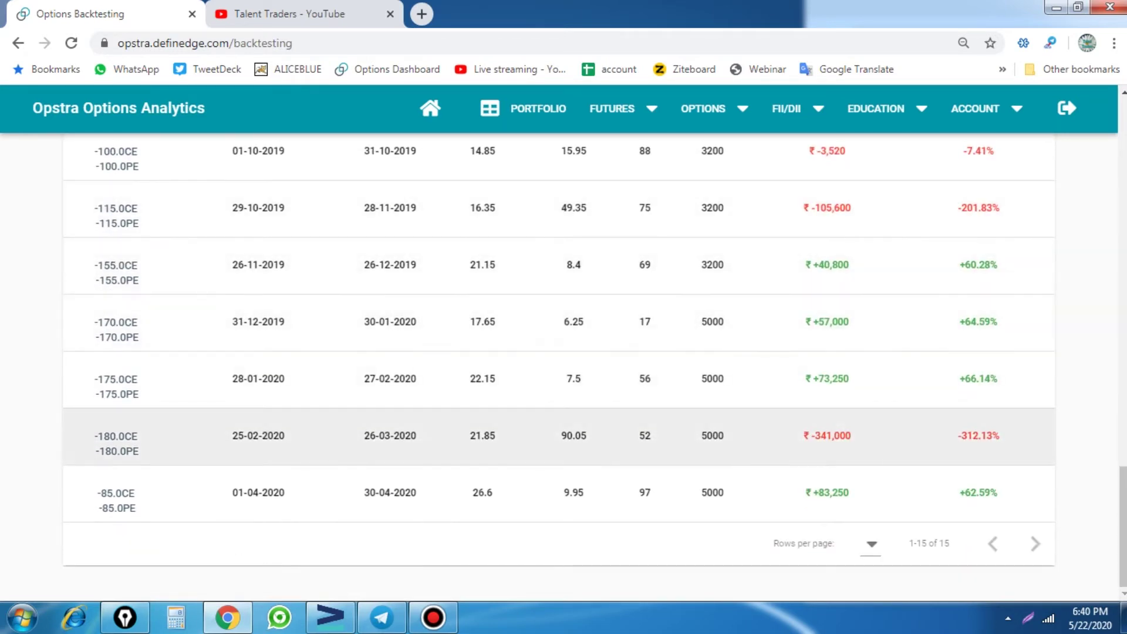
scroll(564, 370, "up", 8)
scroll(563, 369, "up", 4)
scroll(563, 370, "down", 6)
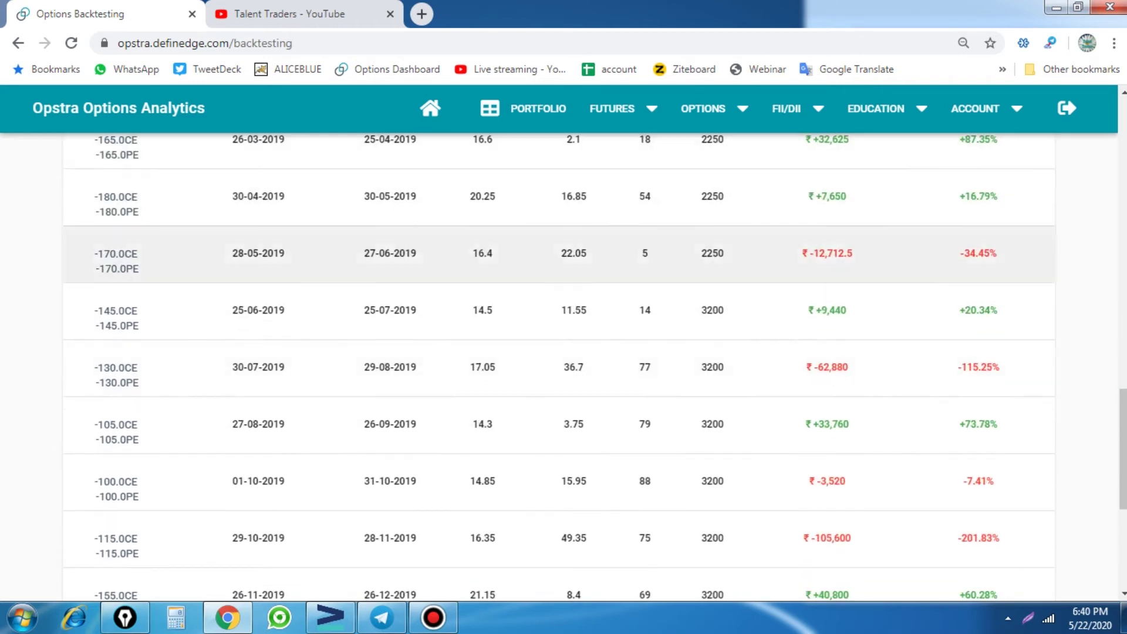
scroll(563, 376, "down", 4)
scroll(563, 376, "down", 2)
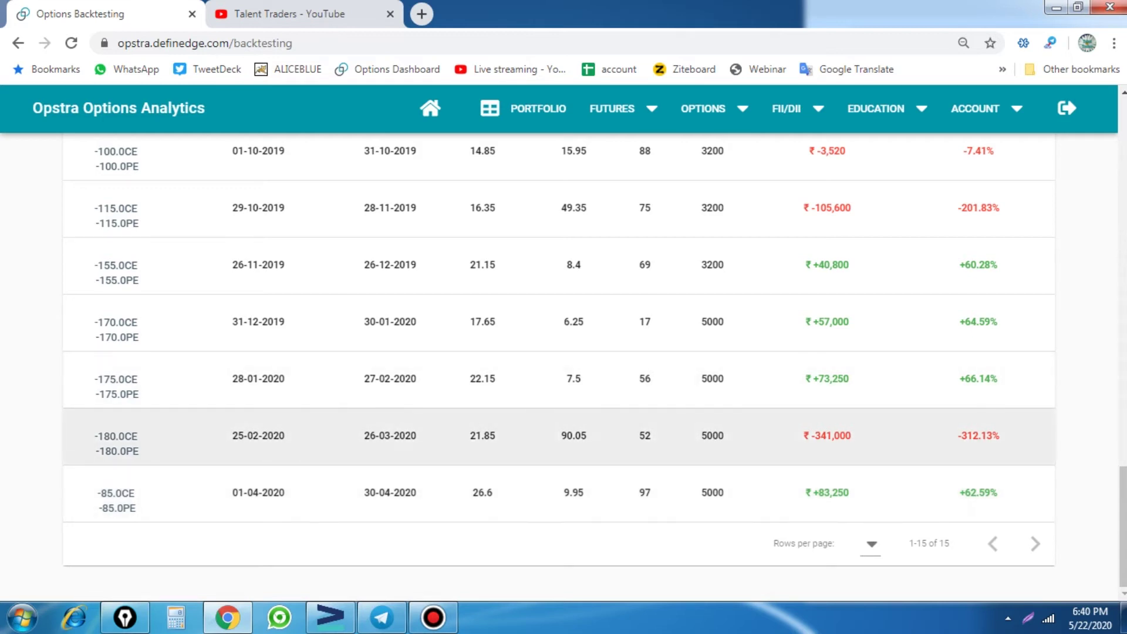
left_click_drag(804, 435, 851, 436)
scroll(827, 435, "up", 2)
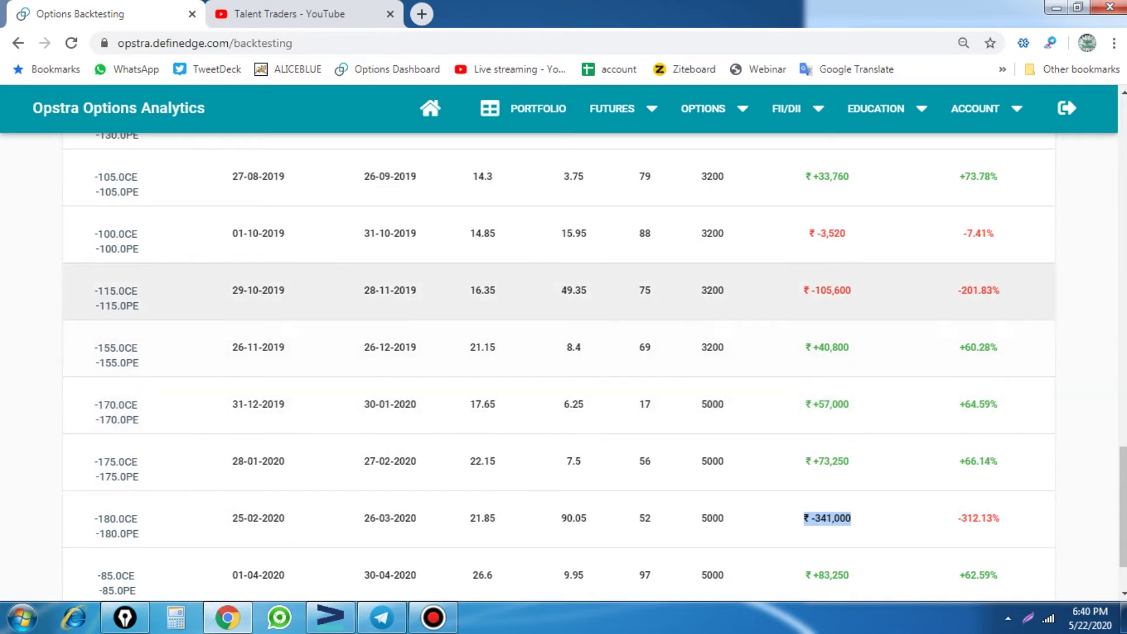
left_click_drag(804, 290, 851, 290)
scroll(827, 371, "up", 2)
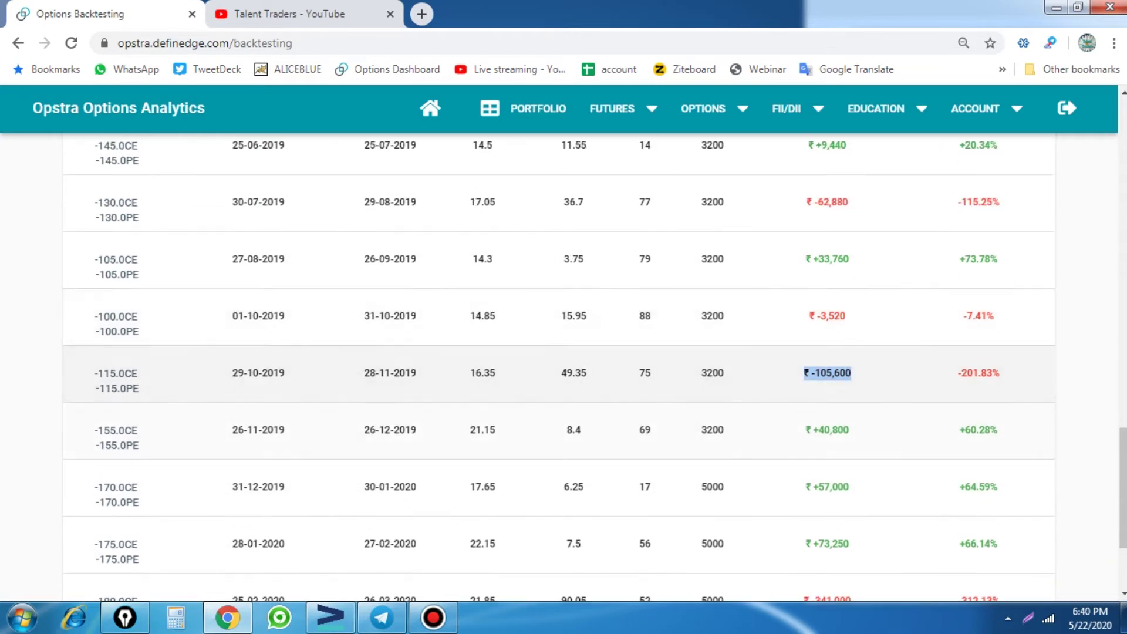
left_click_drag(804, 429, 849, 429)
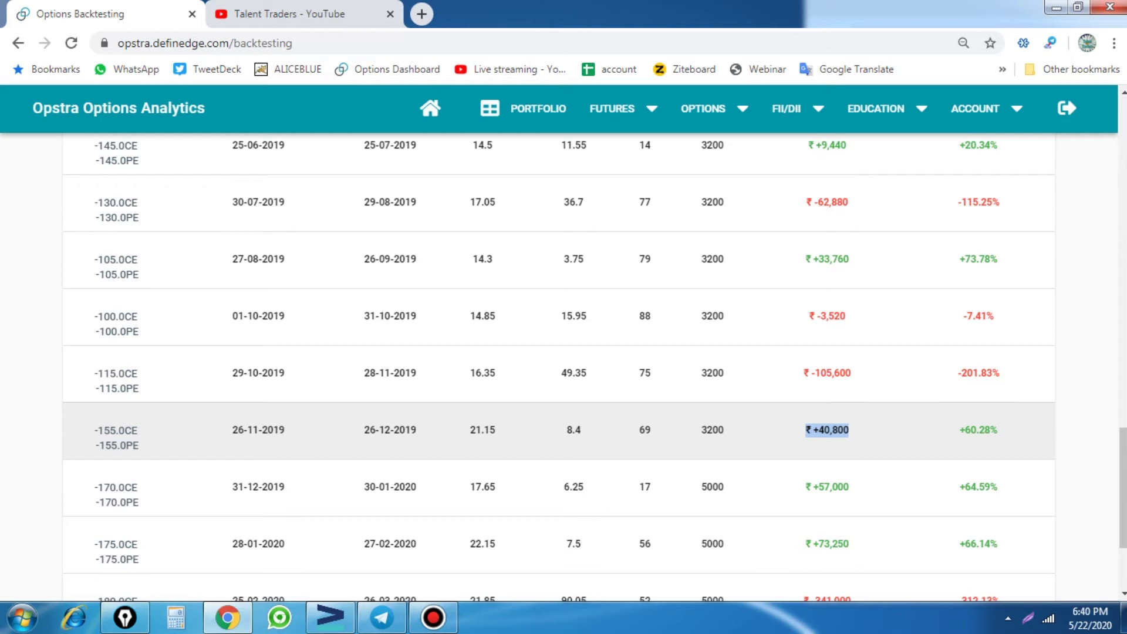
scroll(557, 435, "down", 1)
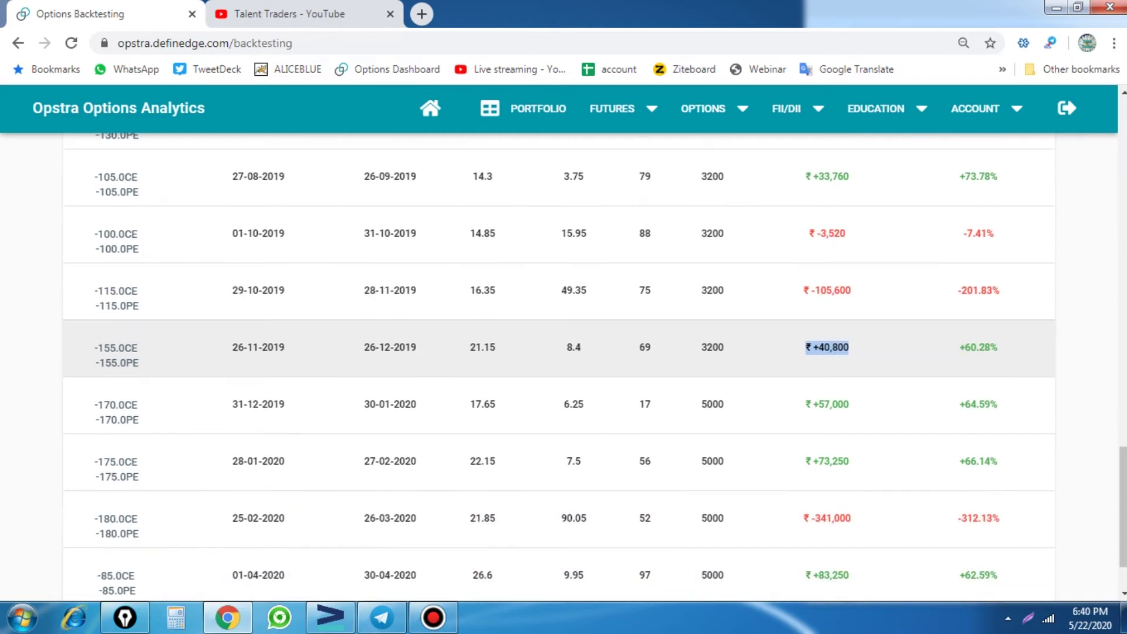
scroll(557, 434, "down", 1)
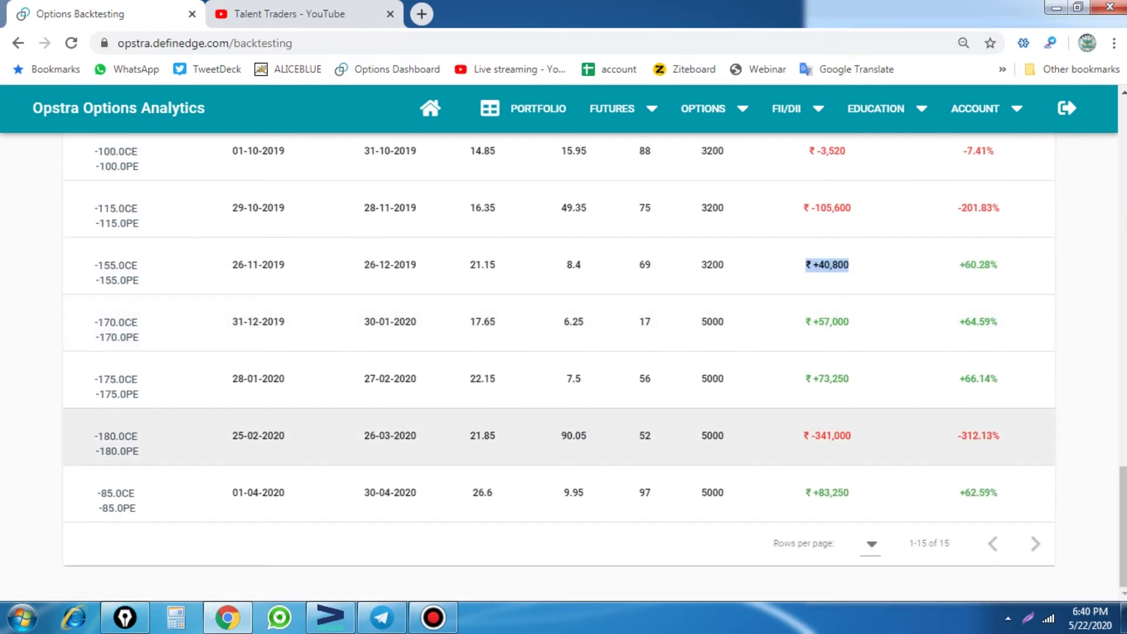
scroll(557, 434, "up", 5)
scroll(557, 435, "up", 4)
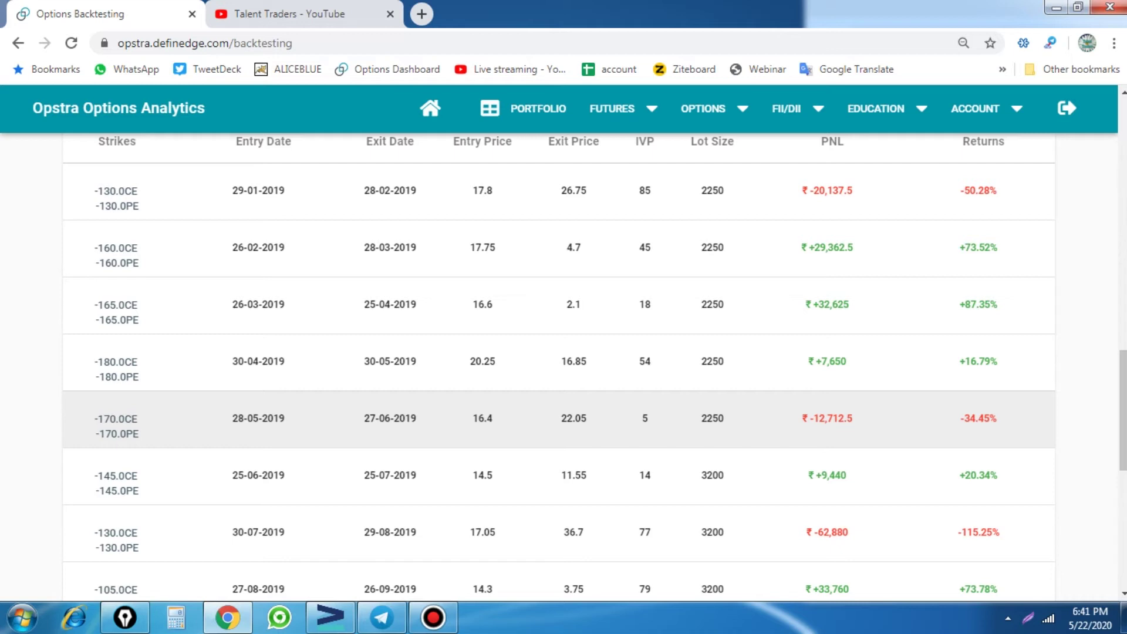
scroll(563, 370, "up", 5)
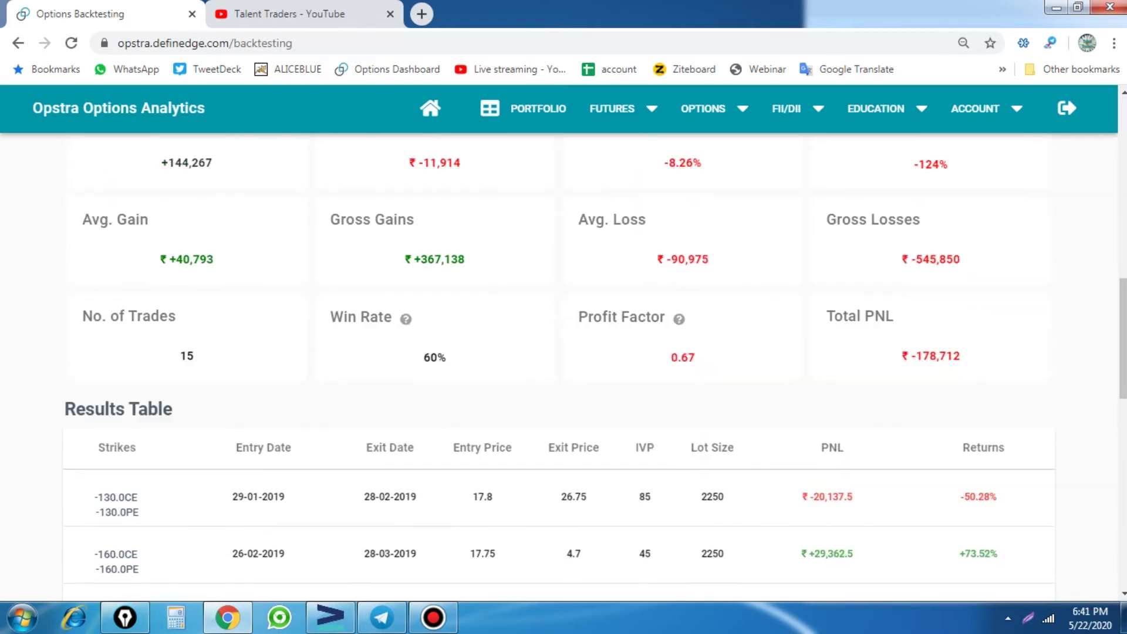
scroll(564, 470, "down", 2)
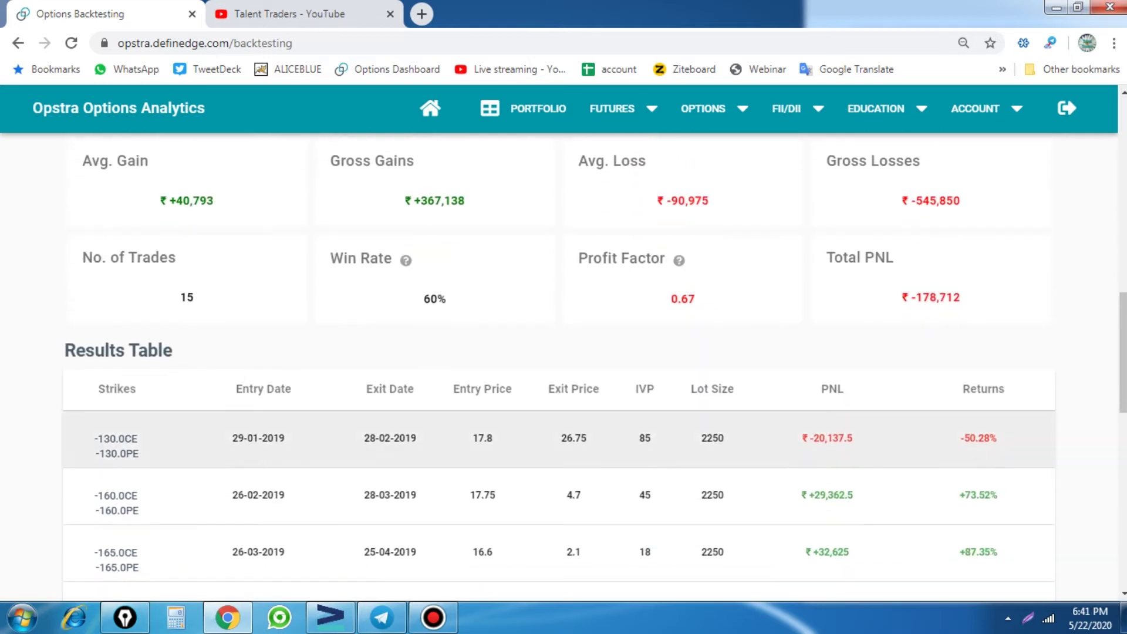
scroll(564, 470, "down", 1)
Step: Launch Excel 2010 in a window beside the results, widening column A and heightening row 1
left_click(22, 616)
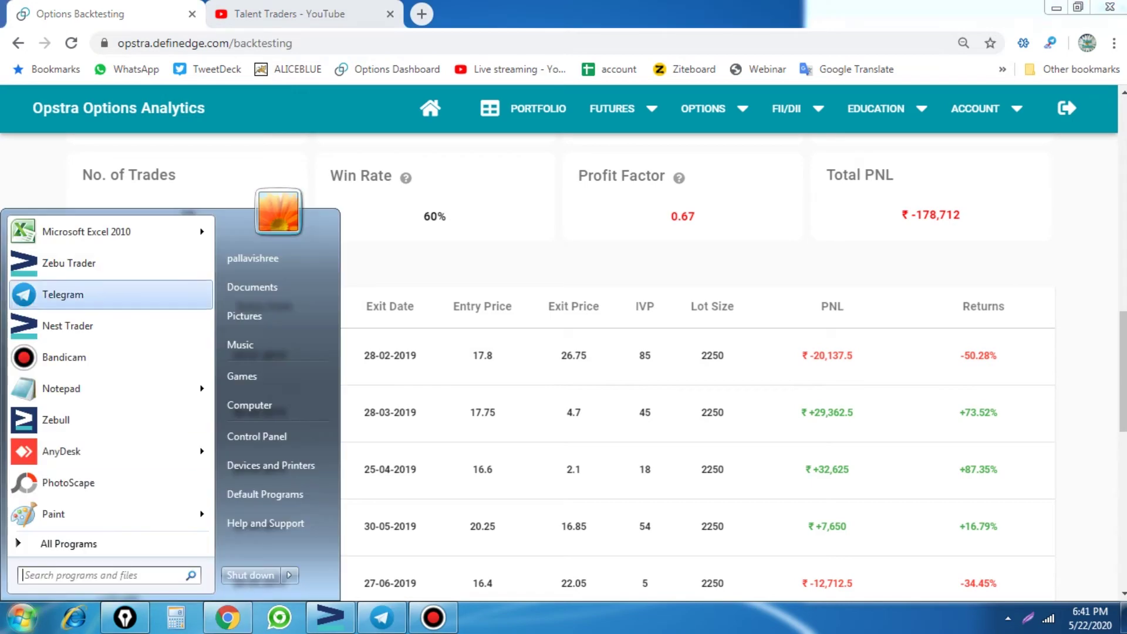
left_click(71, 228)
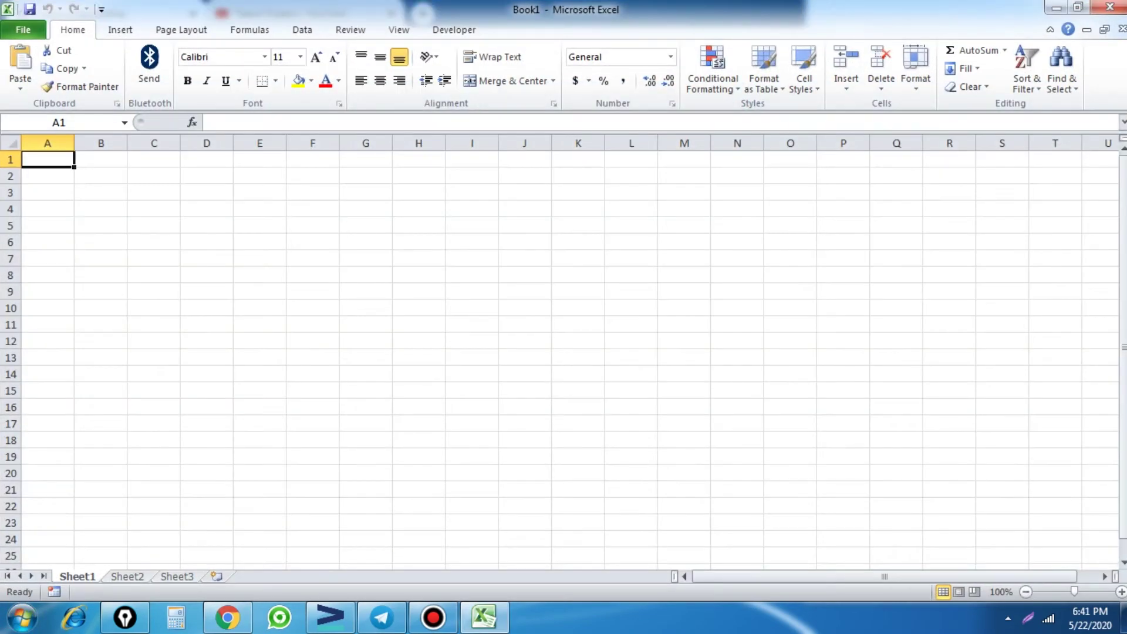
left_click(1077, 8)
left_click_drag(469, 78, 311, 77)
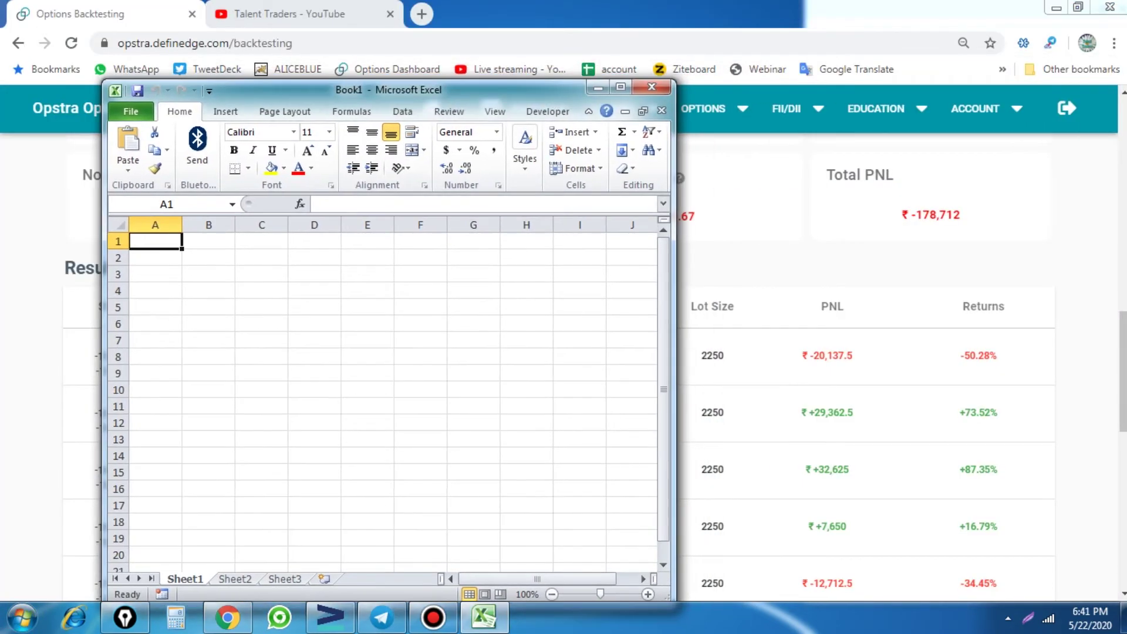
left_click_drag(107, 212, 151, 213)
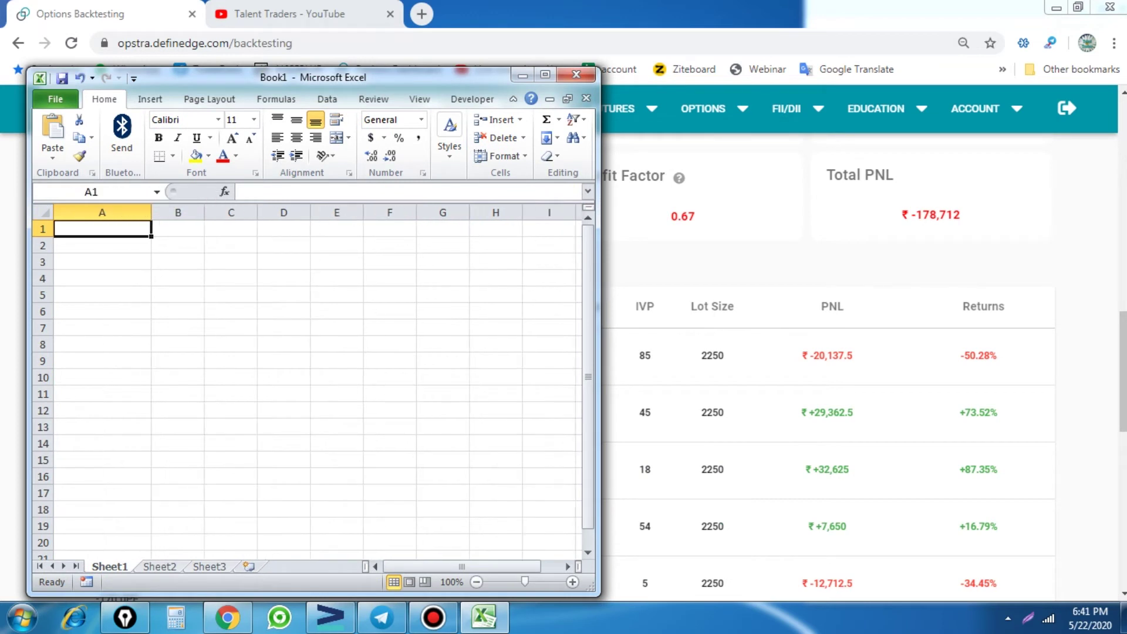
left_click_drag(42, 237, 42, 243)
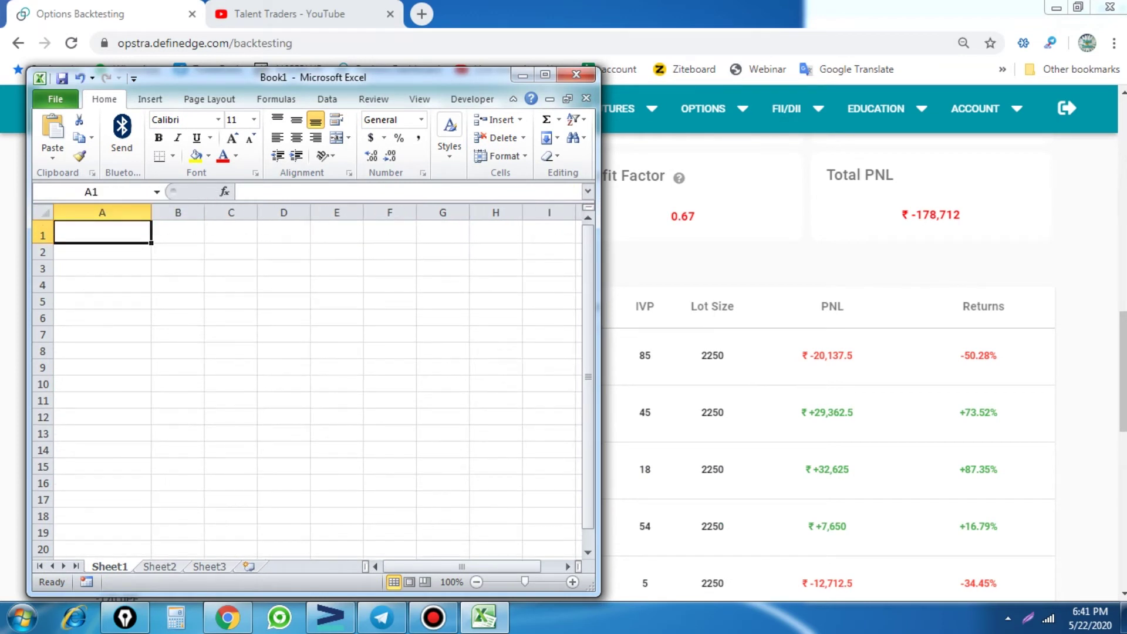
Step: Enter the first five PNLs in A1:A5: -20137, 29362, 32626, 7650, -12716
type("-2013")
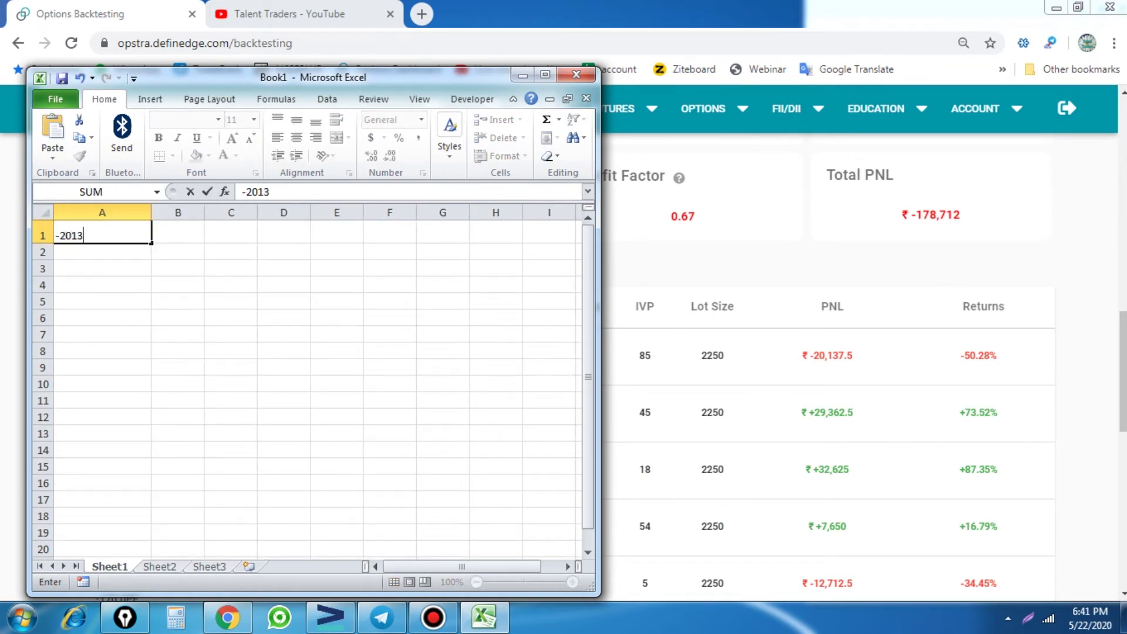
type("7")
key("Return")
type("29")
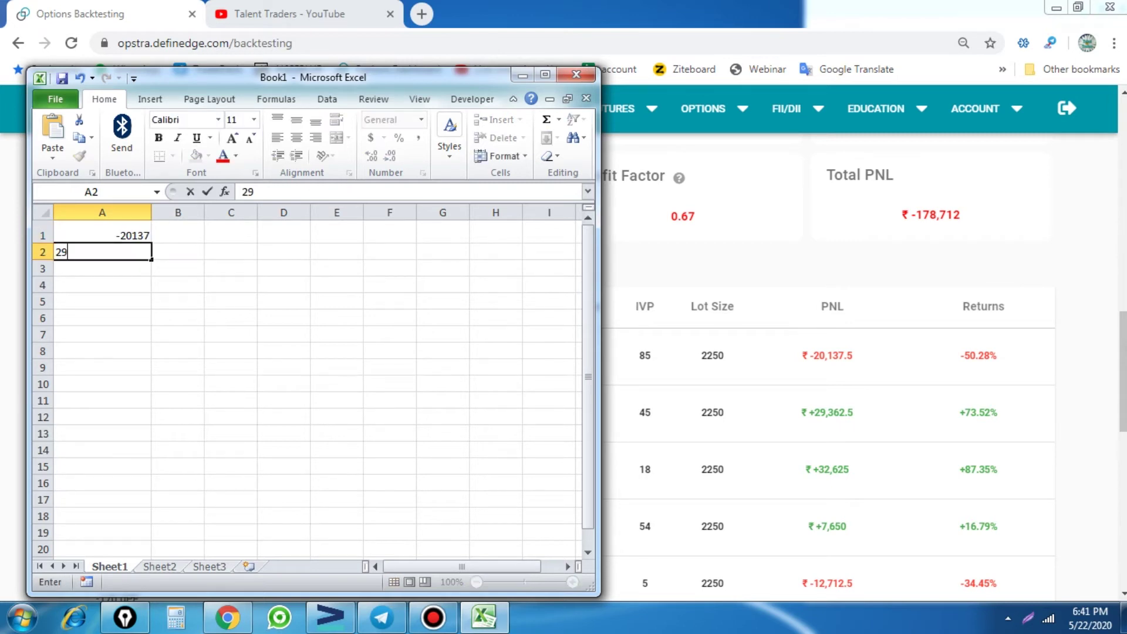
type("362")
key("Return")
type("32")
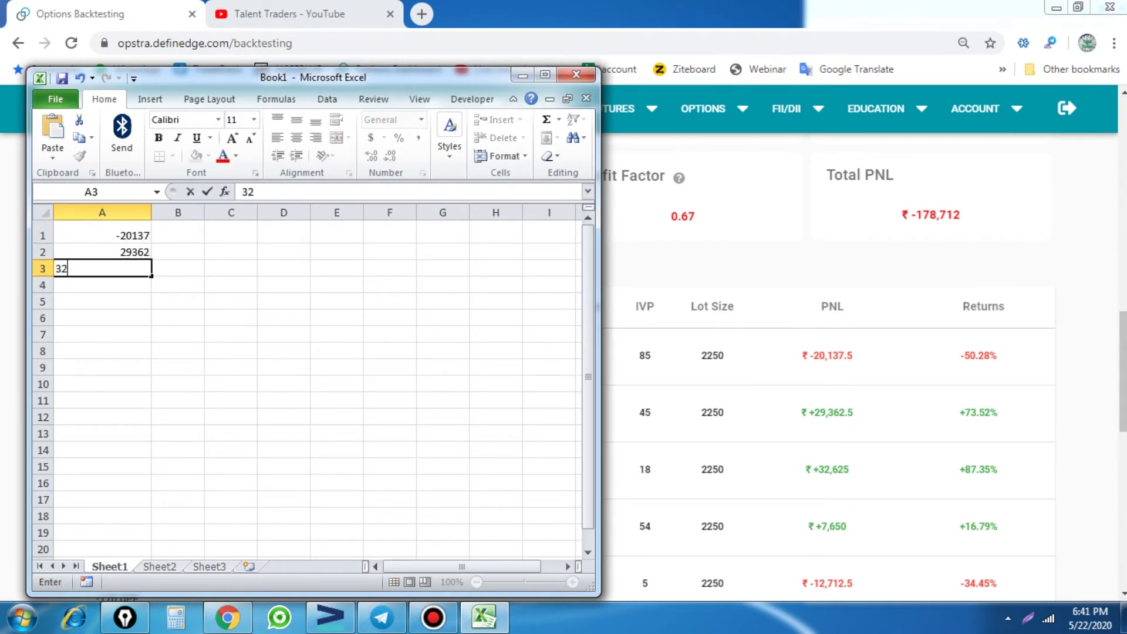
type("626")
key("Return")
type("7650")
key("Return")
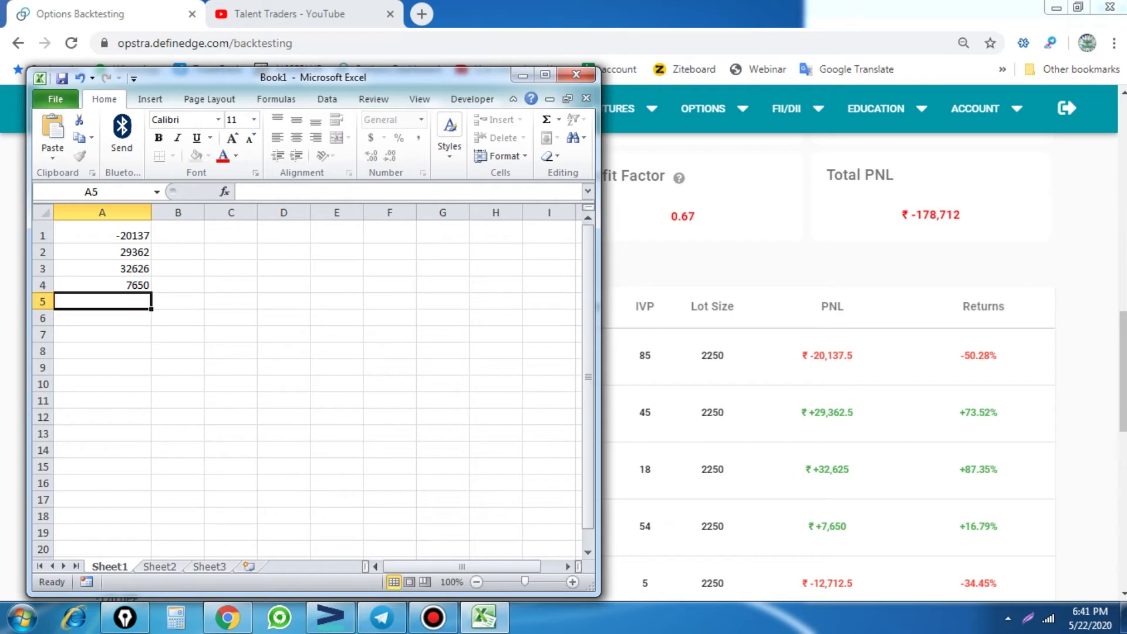
type("-1271")
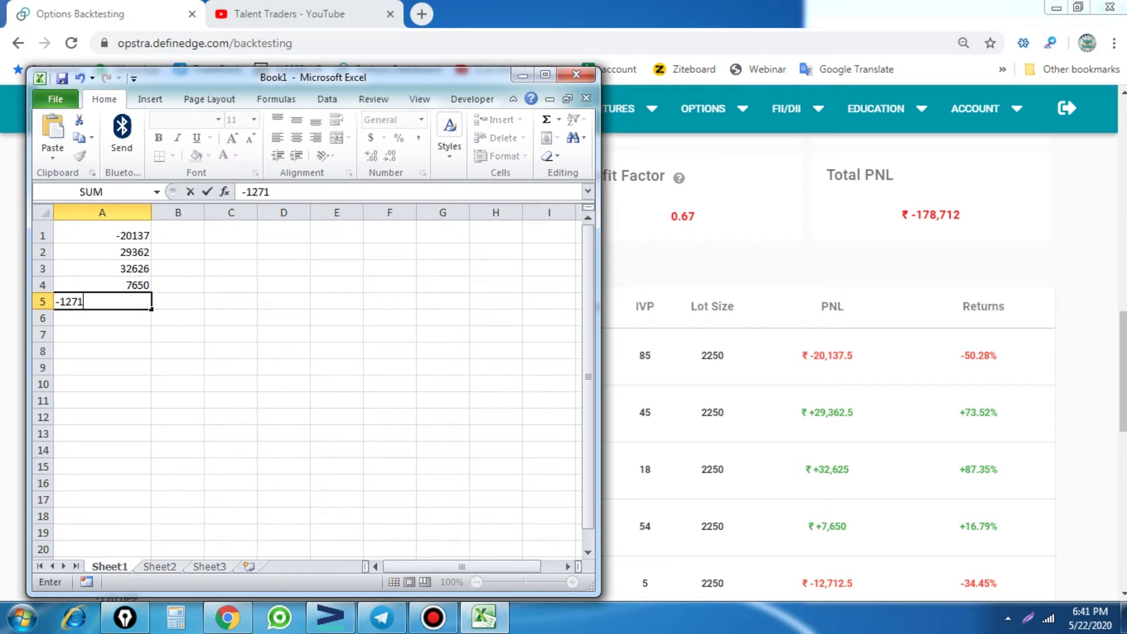
type("6")
key("Return")
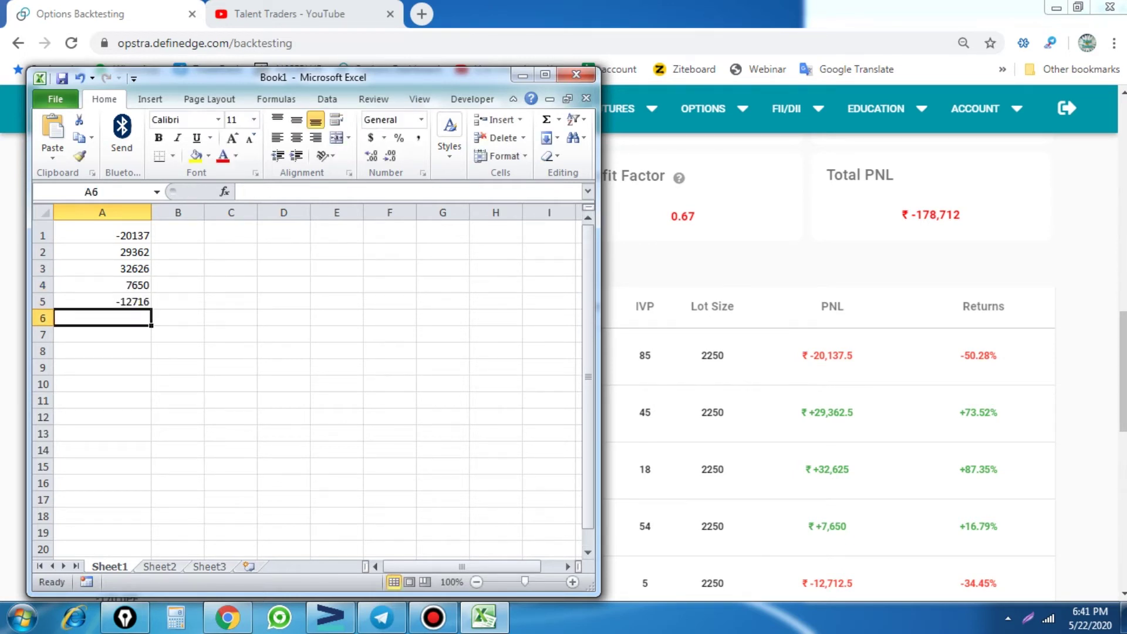
Step: Enter the next PNLs in A6:A13: 9440, -62880, 33760, -3520, -105600, 40800, 5700, 7300
key("alt+Tab")
scroll(595, 373, "down", 10)
scroll(595, 373, "down", 2)
scroll(595, 373, "down", 2)
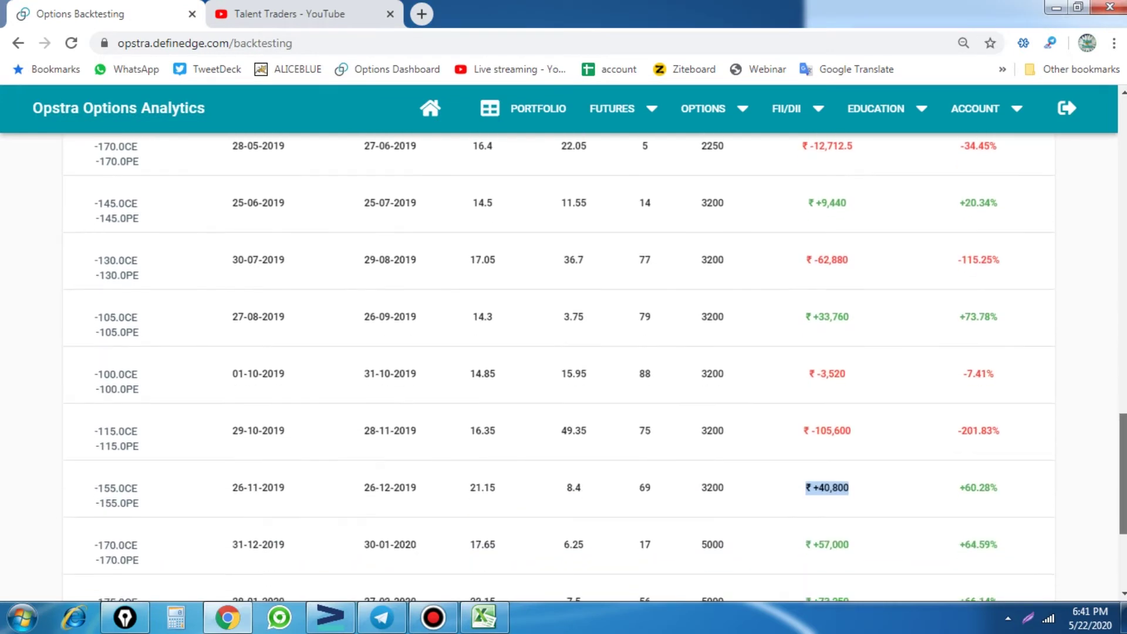
left_click(483, 617)
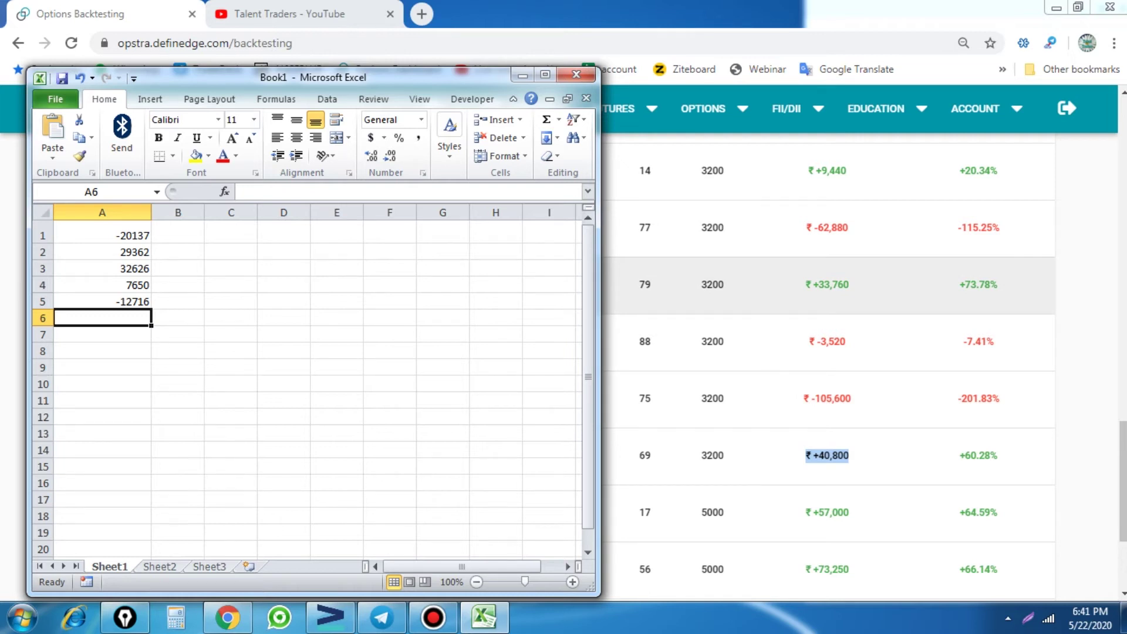
type("9440")
key("Return")
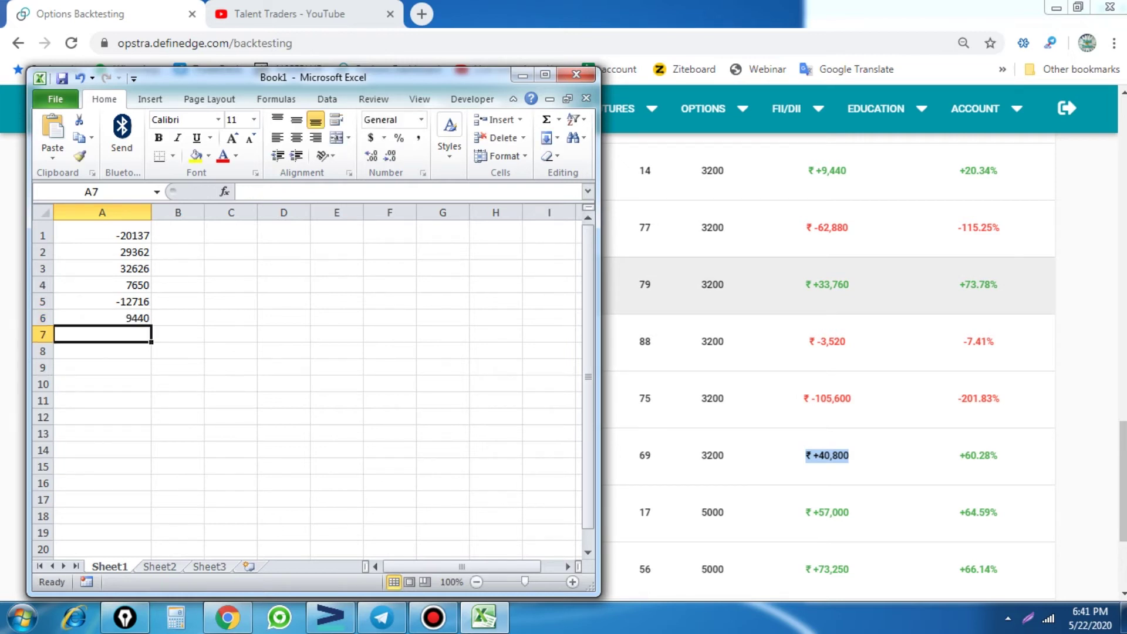
type("-62880")
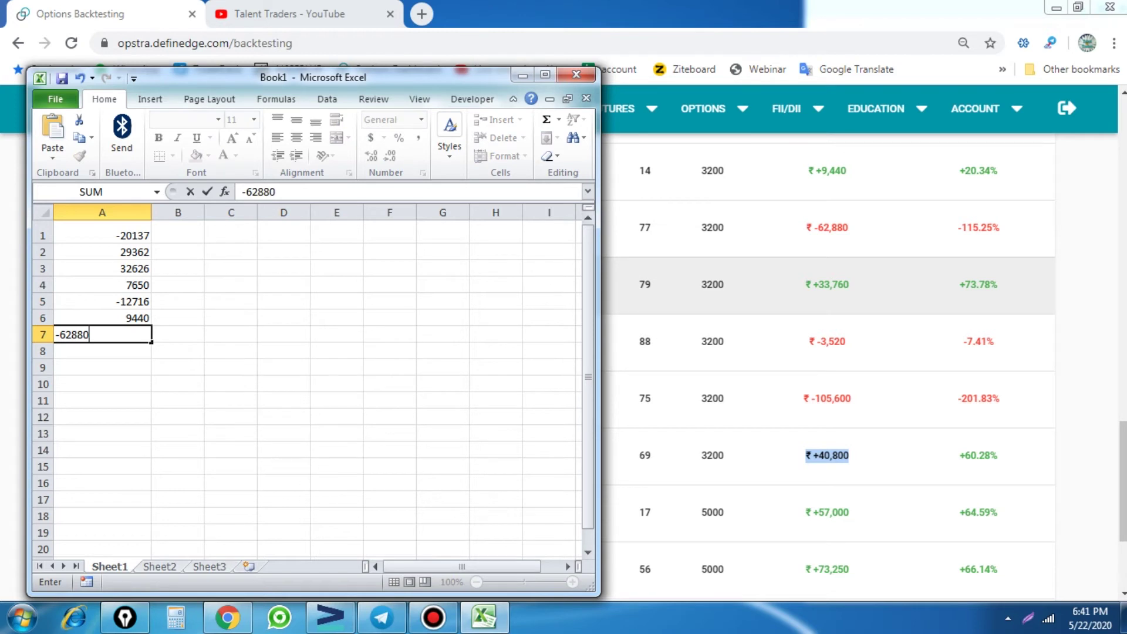
key("Return")
type("33760")
key("Return")
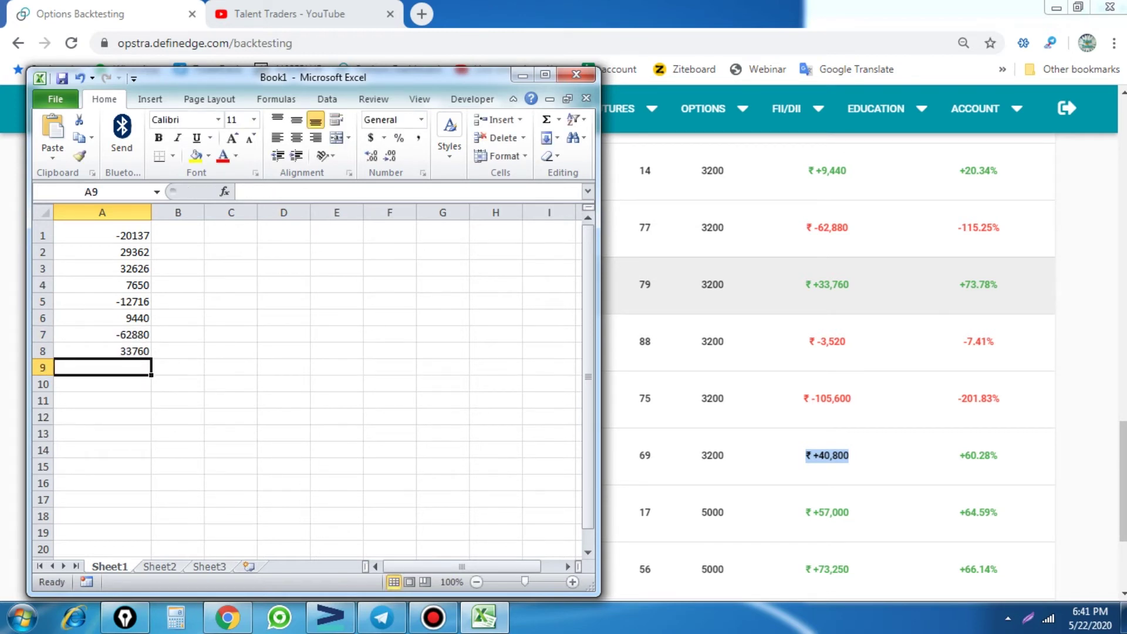
type("-3520")
key("Return")
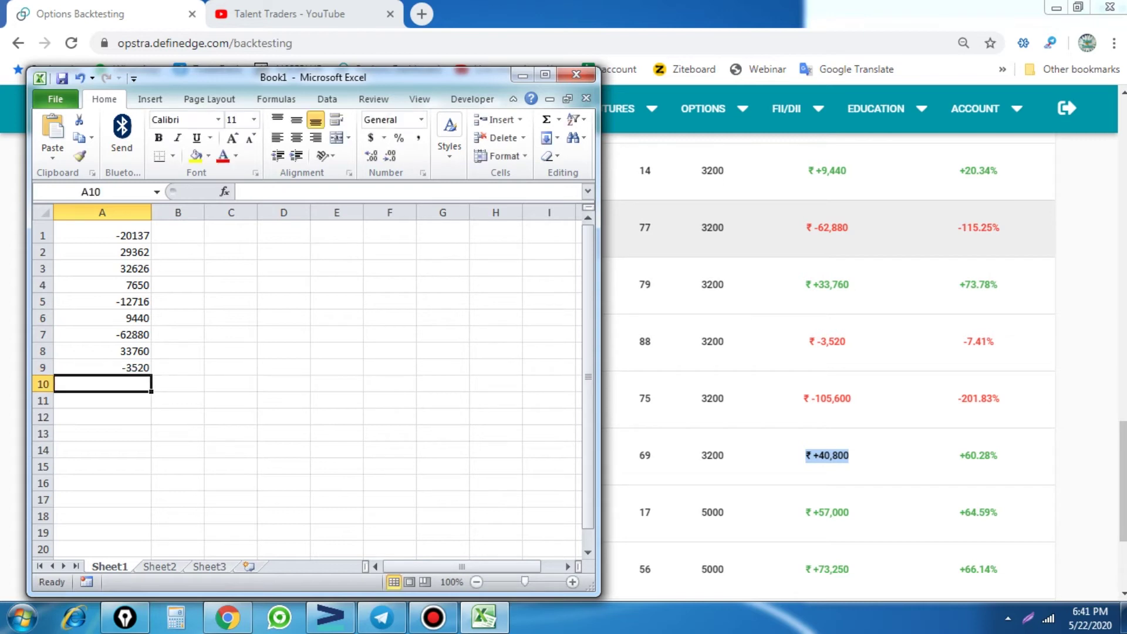
type("-105600")
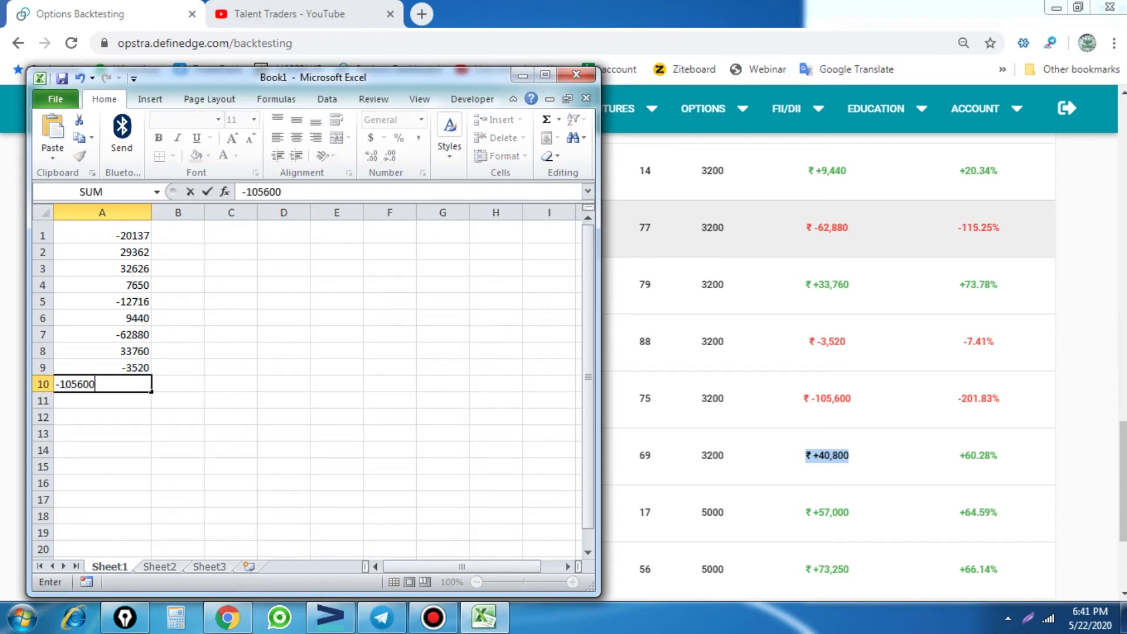
key("Return")
type("40800")
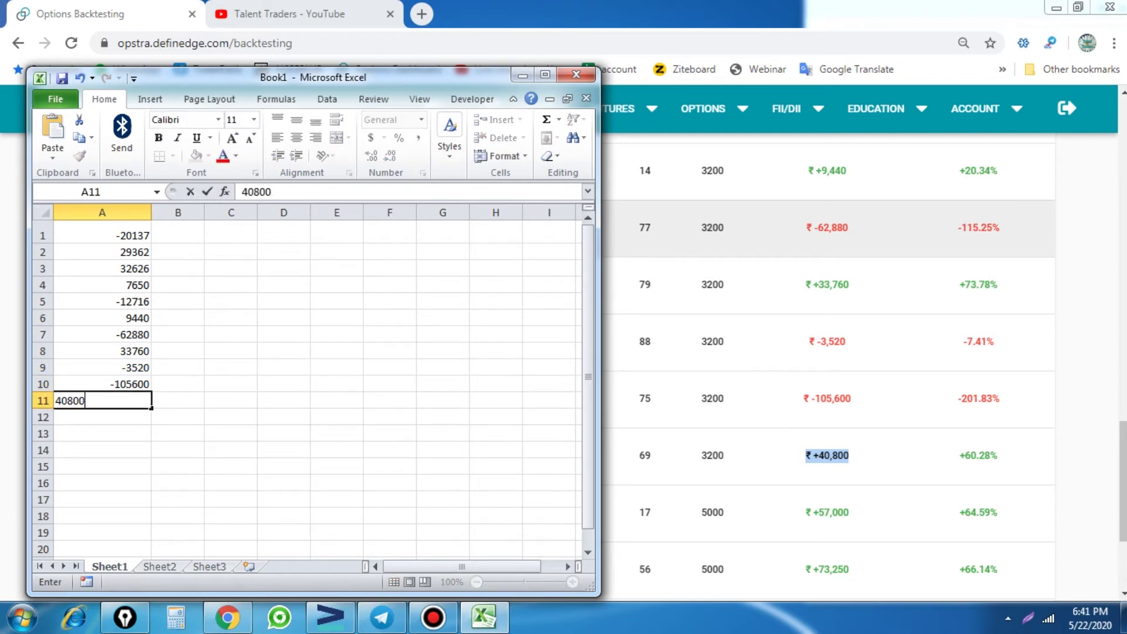
key("Return")
type("5700")
key("Return")
type("7")
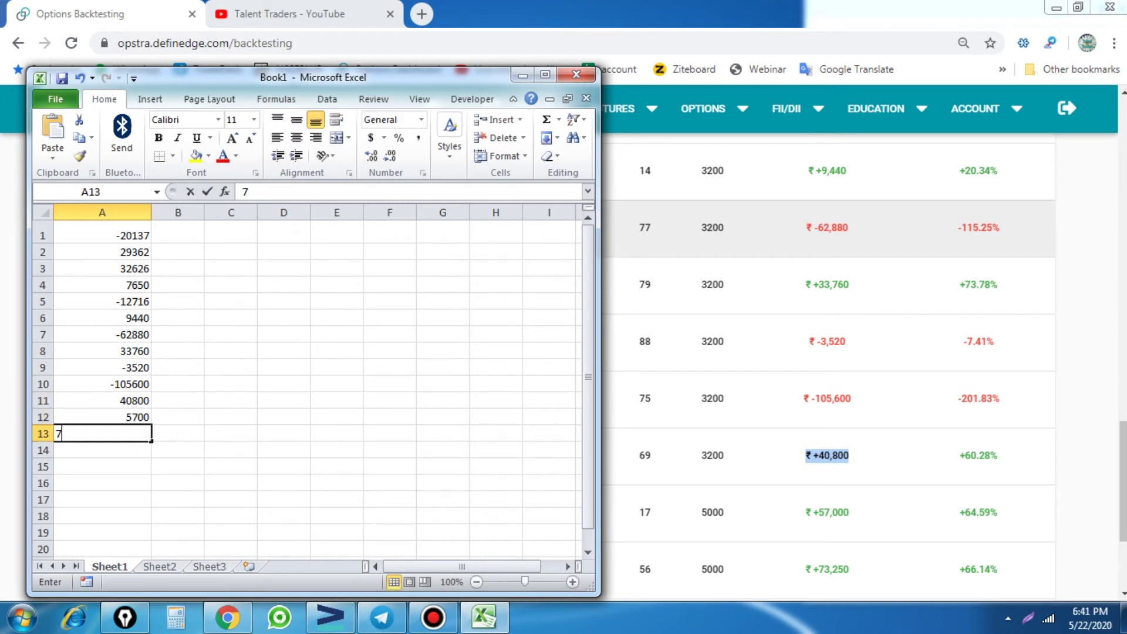
type("300")
key("Return")
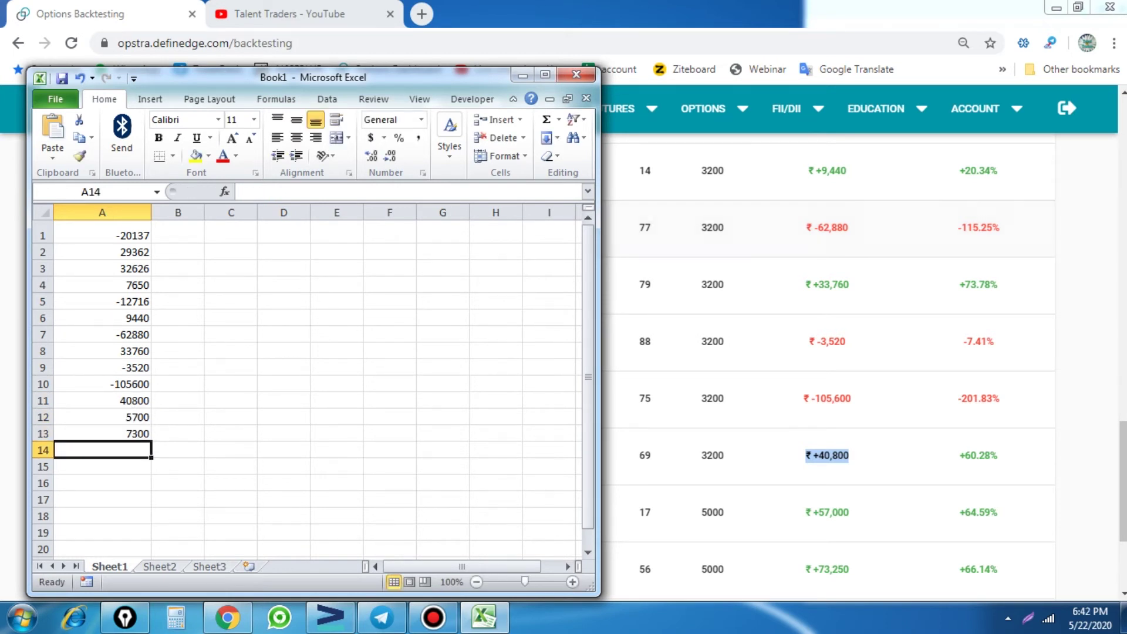
Step: Enter the final two PNLs, -341000 and 83250, in A14:A15
key("alt+Tab")
scroll(557, 353, "down", 3)
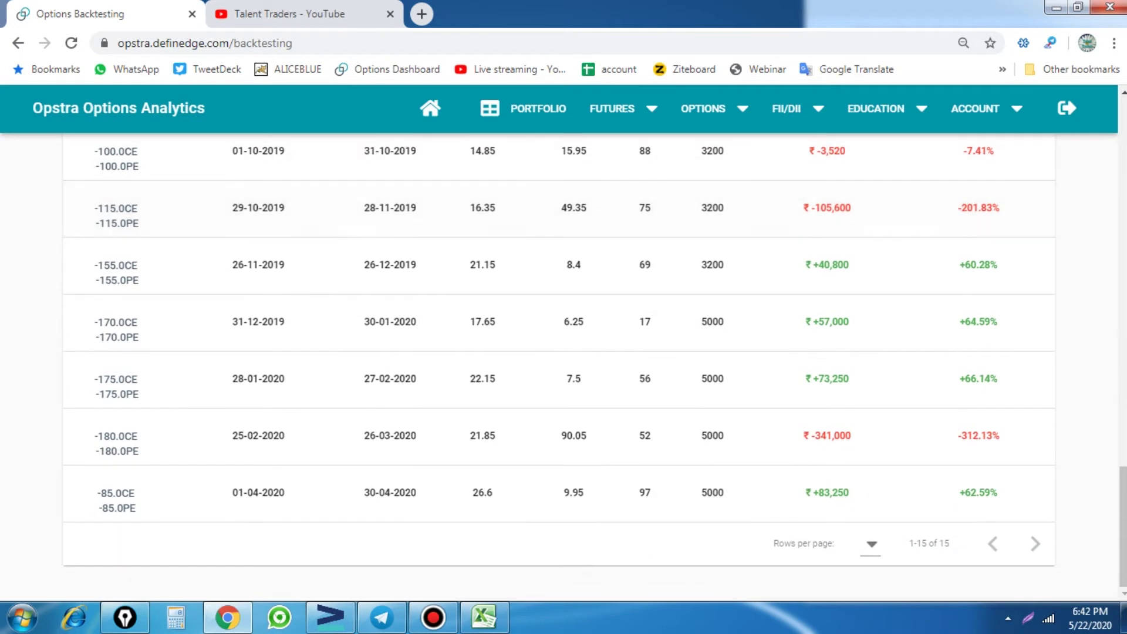
key("alt+Tab")
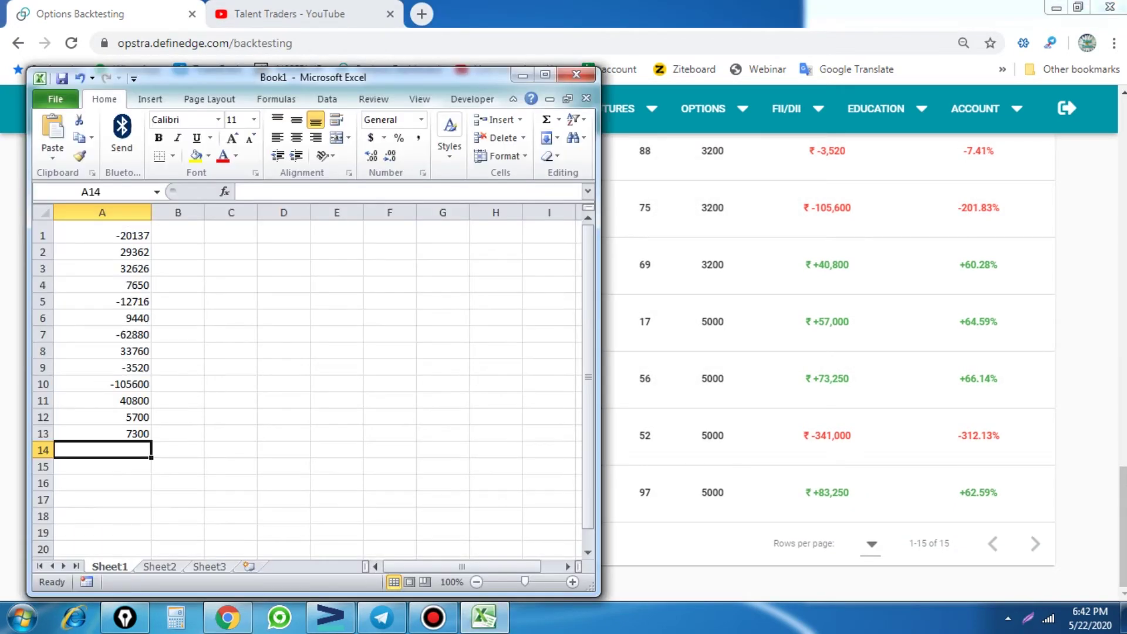
type("-341")
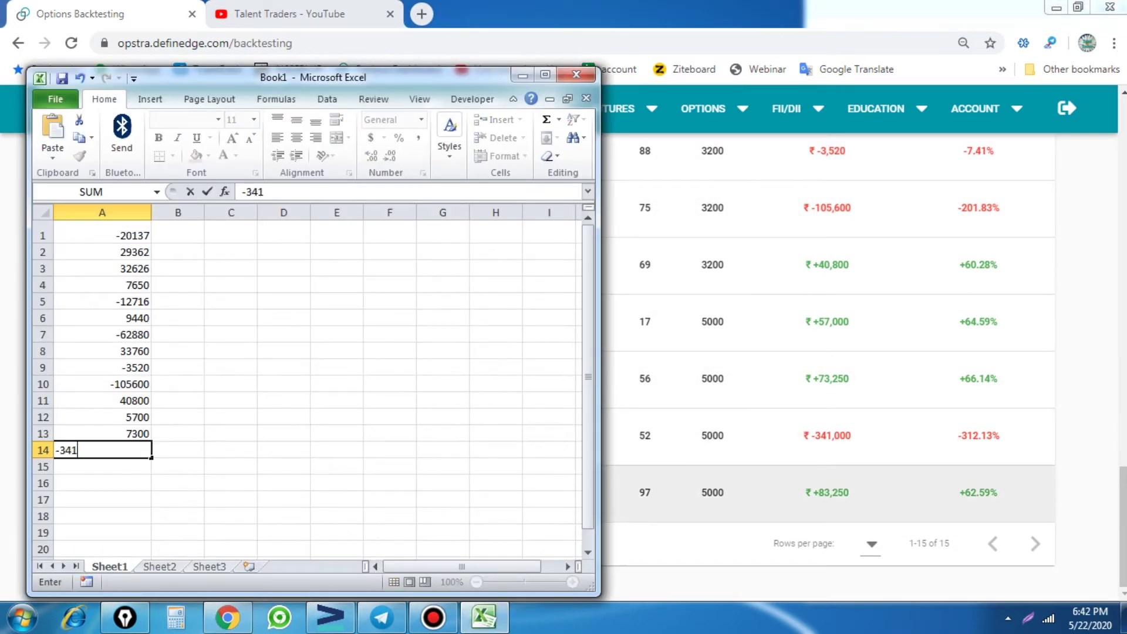
type("000")
key("Return")
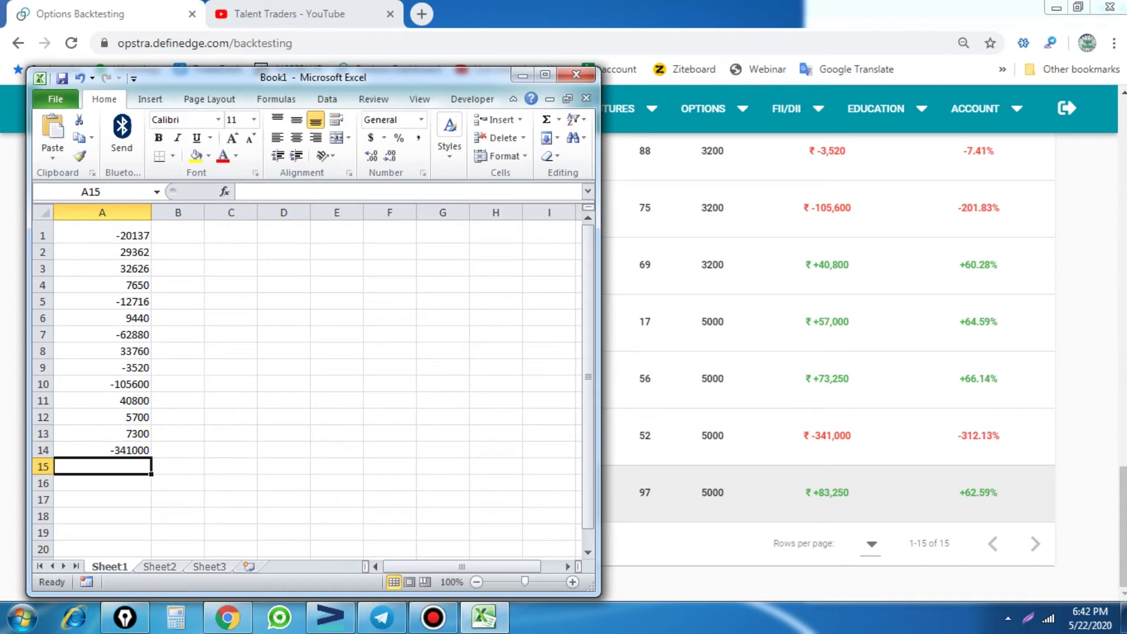
type("83250")
key("Return")
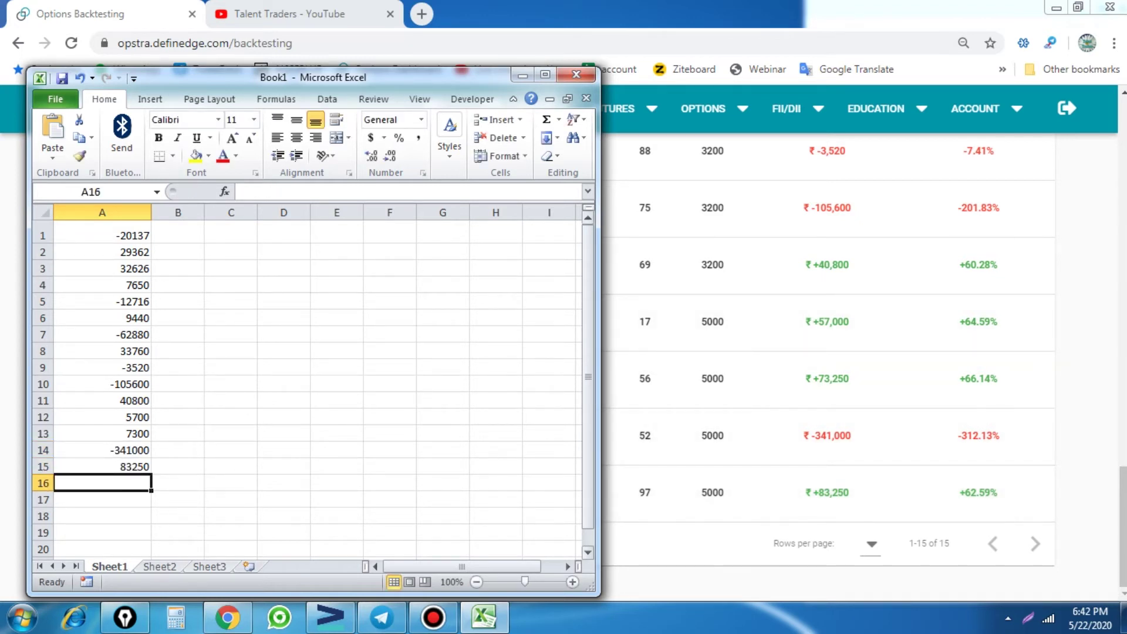
Step: Maximize the Excel window, select the whole worksheet and enter Rockwell as the font
double_click(444, 77)
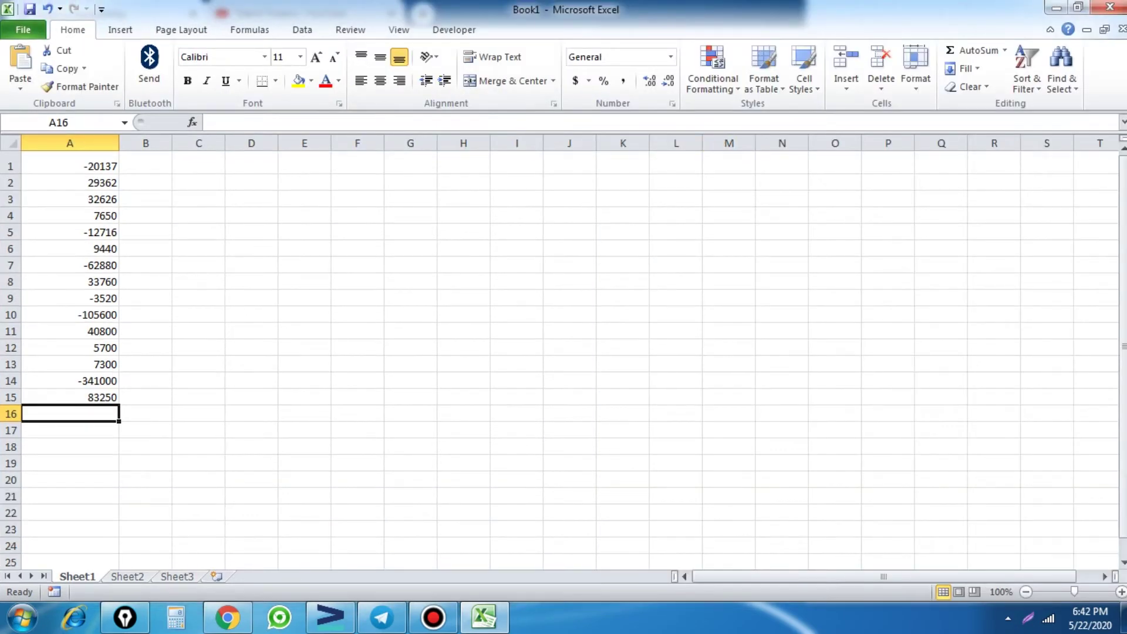
left_click(11, 142)
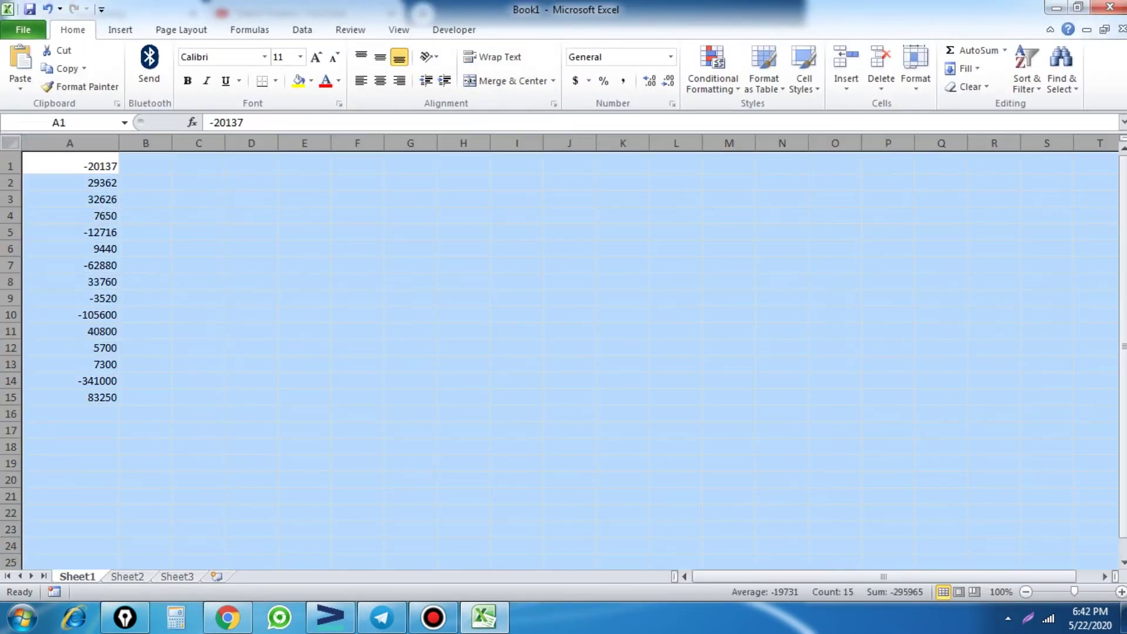
left_click(218, 56)
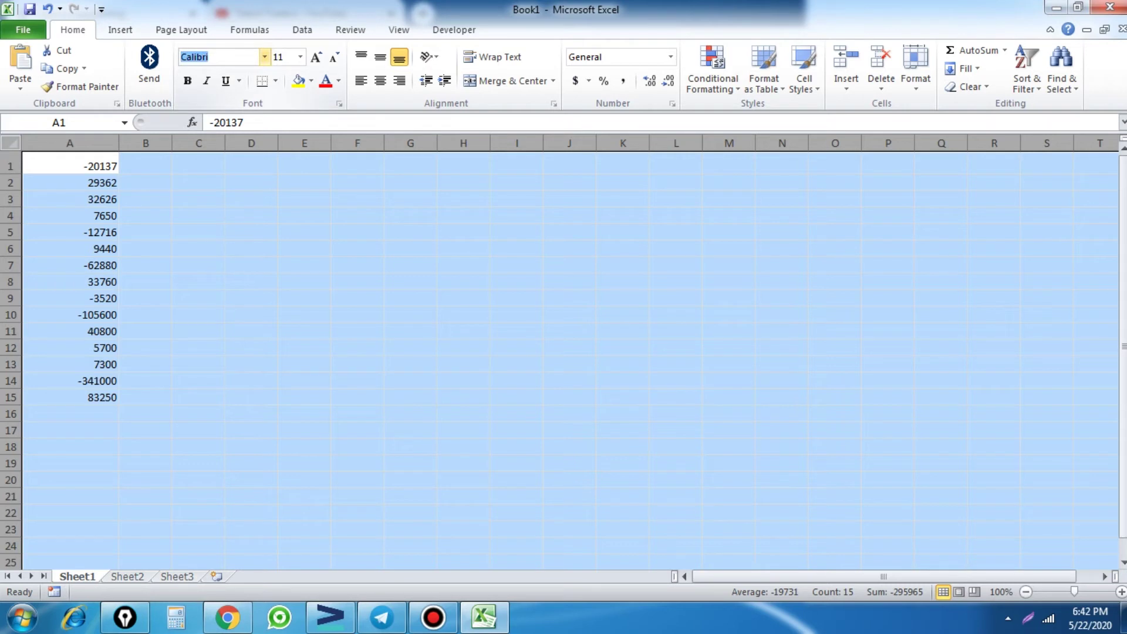
type("Rok")
key("BackSpace")
Step: Apply Rockwell to the sheet, make rows 26.25 points tall and widen the columns
type("ckwell")
key("Return")
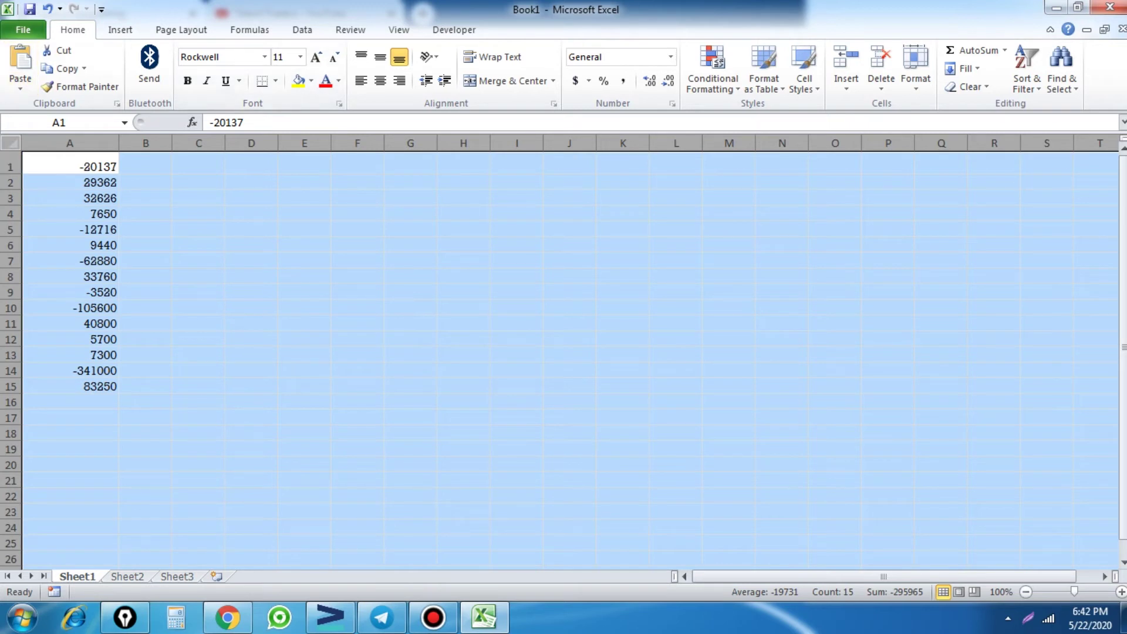
left_click_drag(10, 175, 11, 187)
scroll(563, 352, "down", 1)
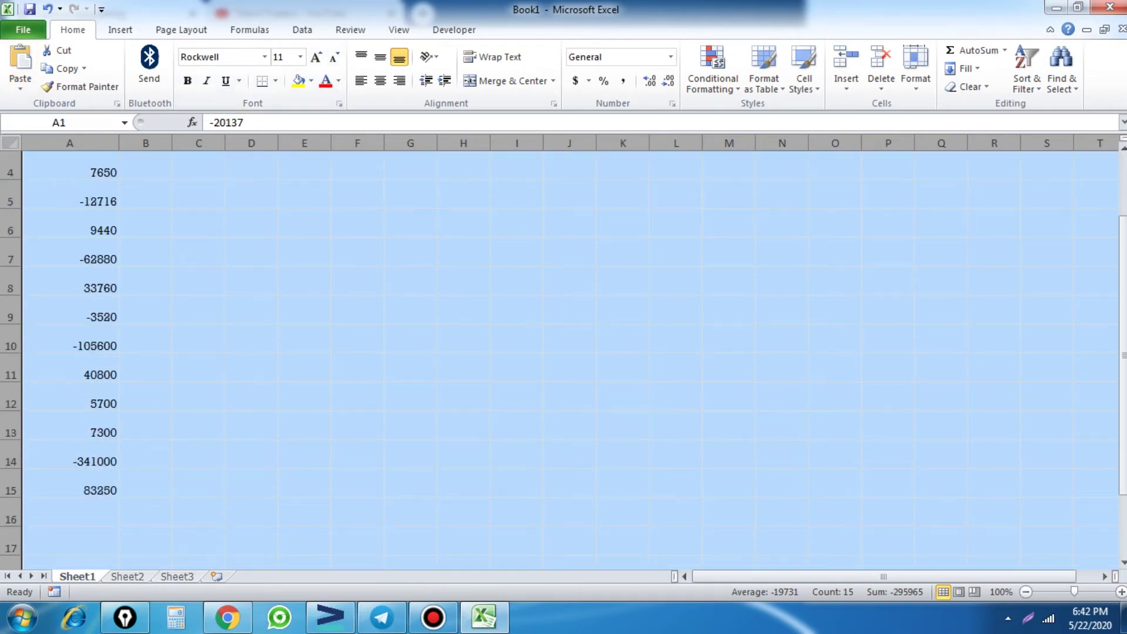
scroll(563, 353, "up", 1)
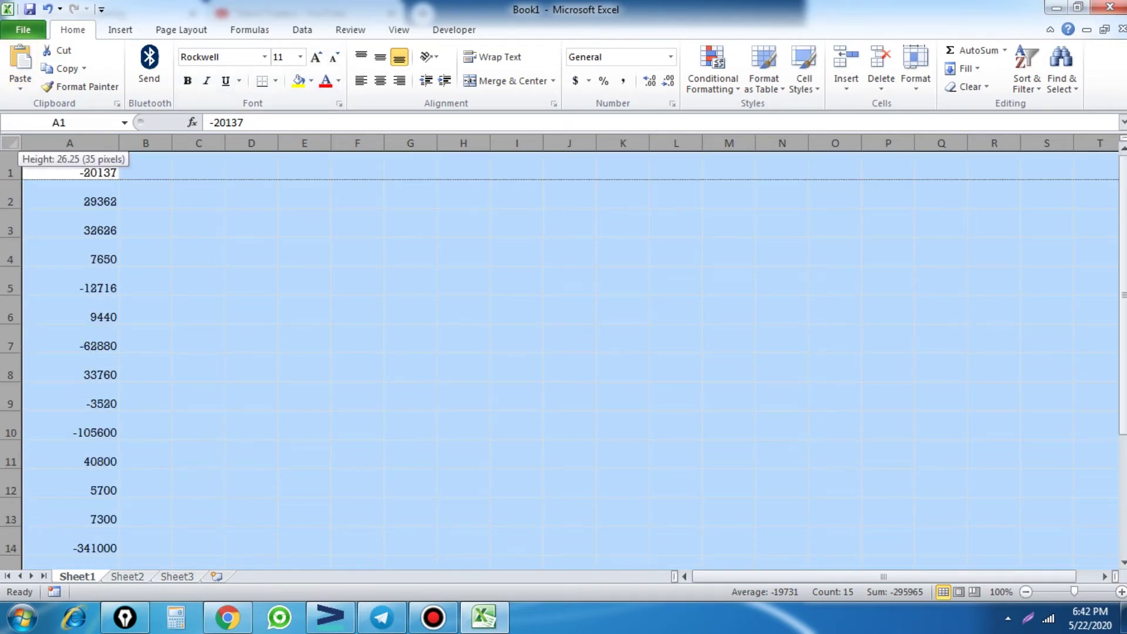
left_click_drag(11, 187, 10, 182)
left_click_drag(118, 142, 123, 143)
Step: Select the PNL values in A1:A15 and open Conditional Formatting
left_click(175, 214)
left_click_drag(72, 169, 72, 527)
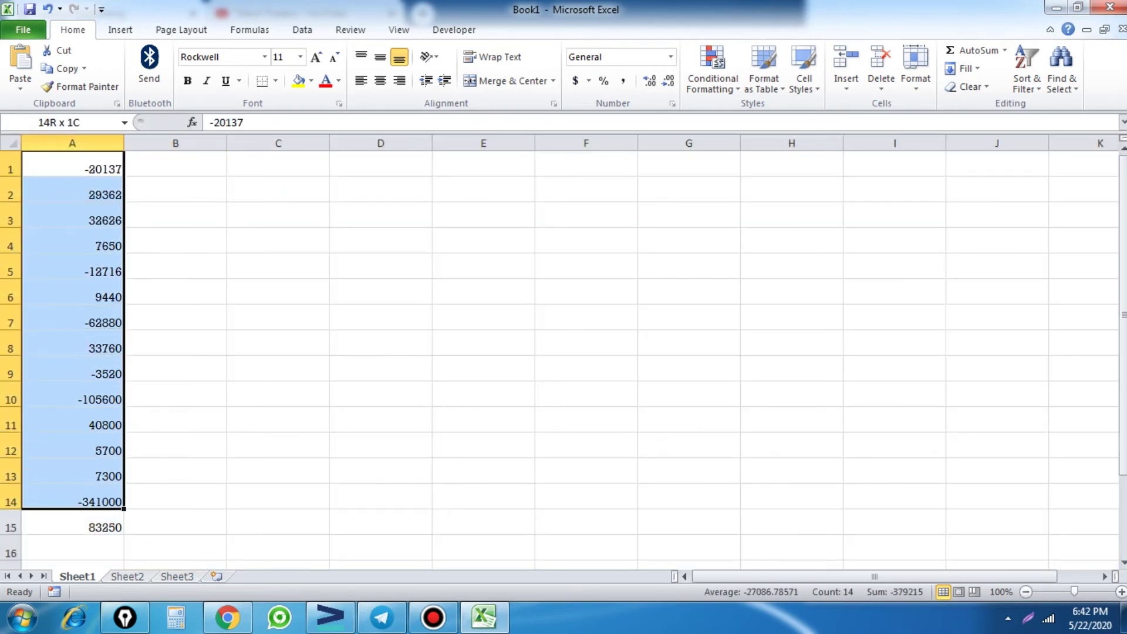
left_click(712, 69)
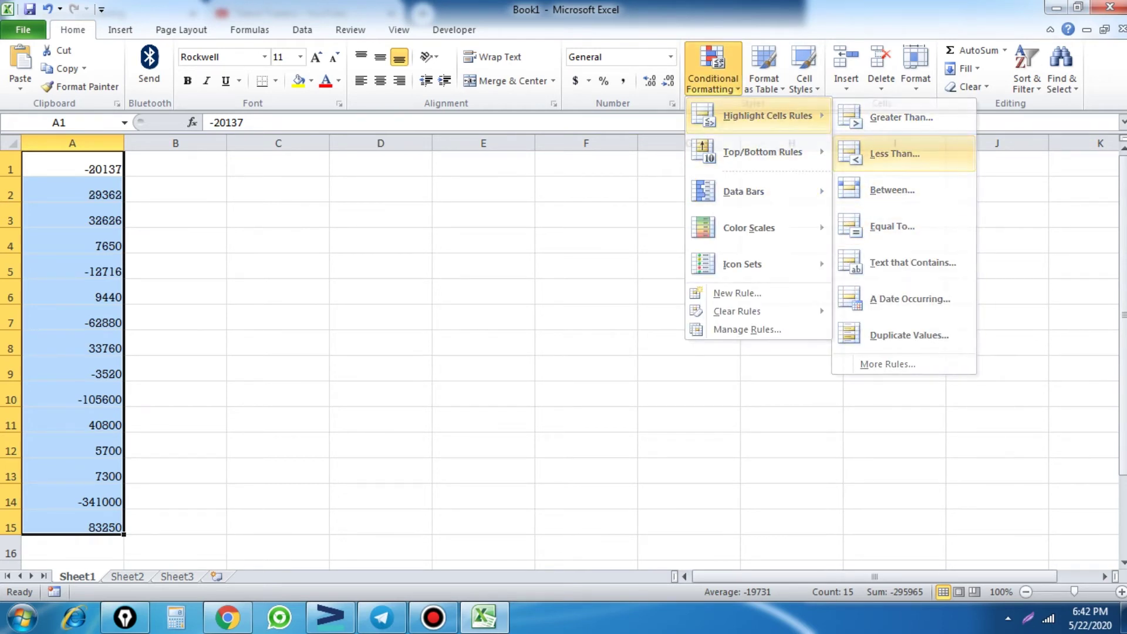
Step: Highlight column A values less than 0 with light red fill and dark red text
left_click(894, 153)
type("0")
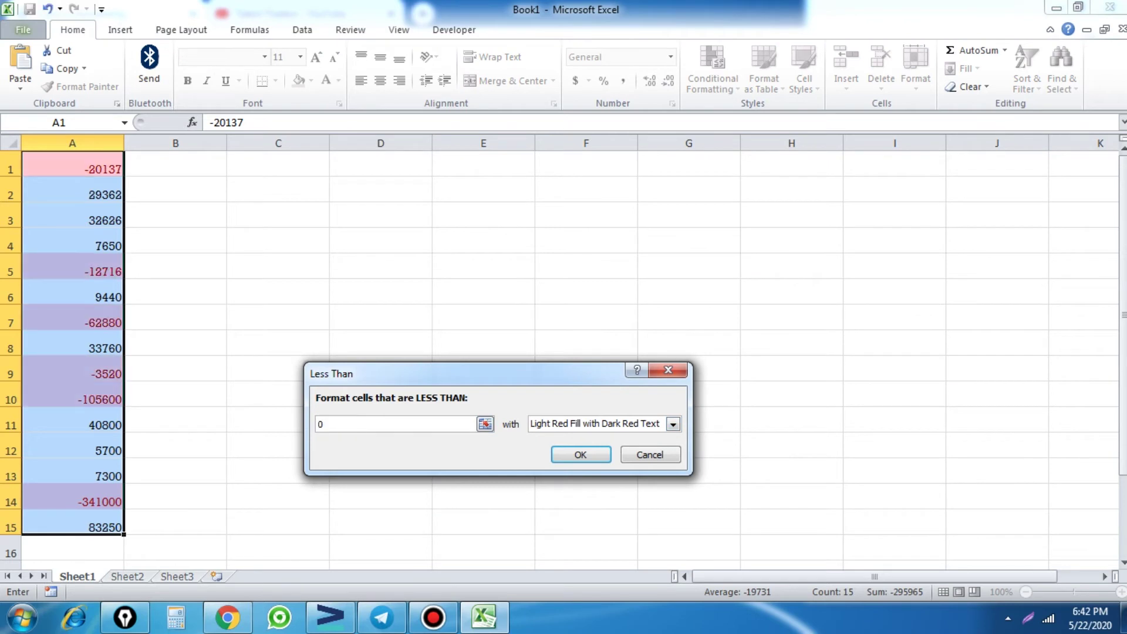
left_click(585, 348)
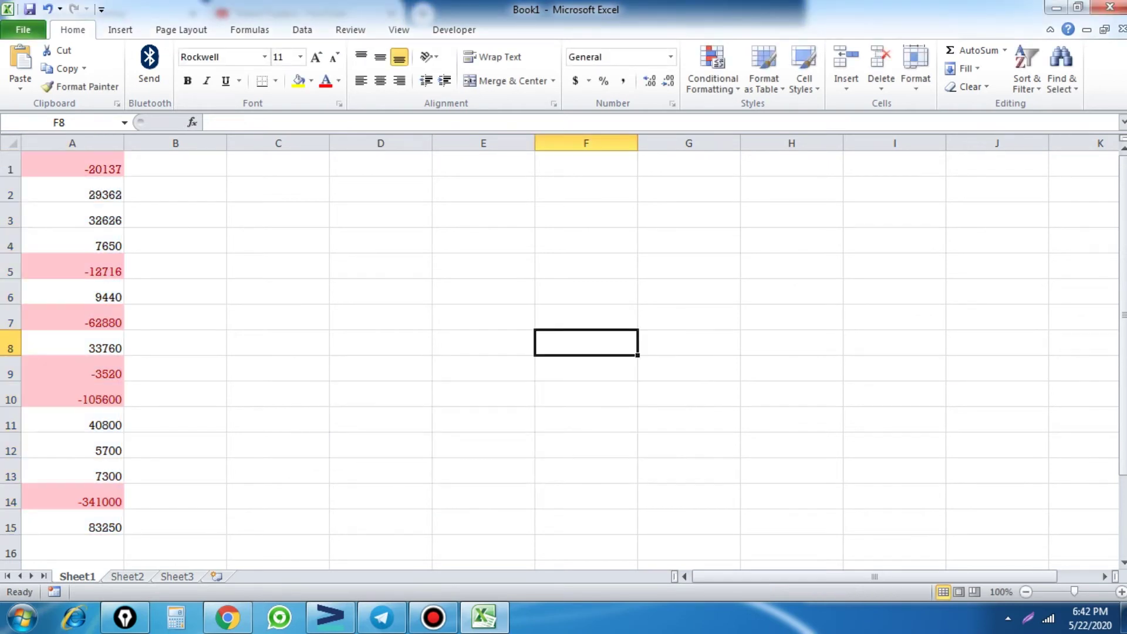
Step: Make a first multi-selection of the six loss cells, then clear it
left_click(72, 501)
left_click(72, 399)
left_click(72, 373, "ctrl")
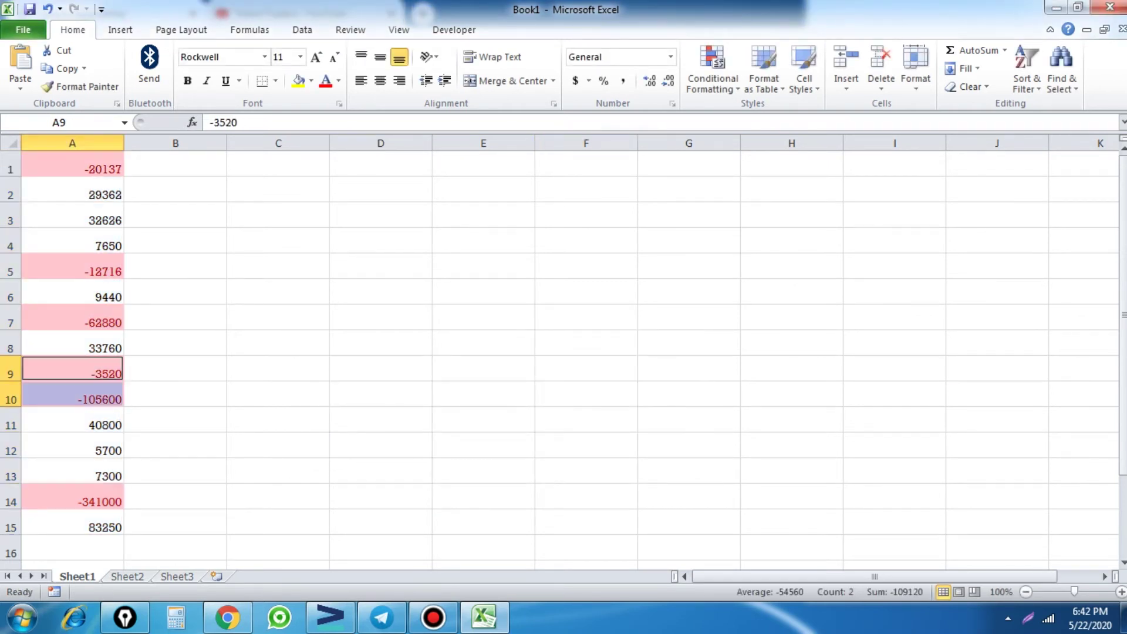
left_click(72, 322, "ctrl")
left_click(72, 271, "ctrl")
left_click(72, 169, "ctrl")
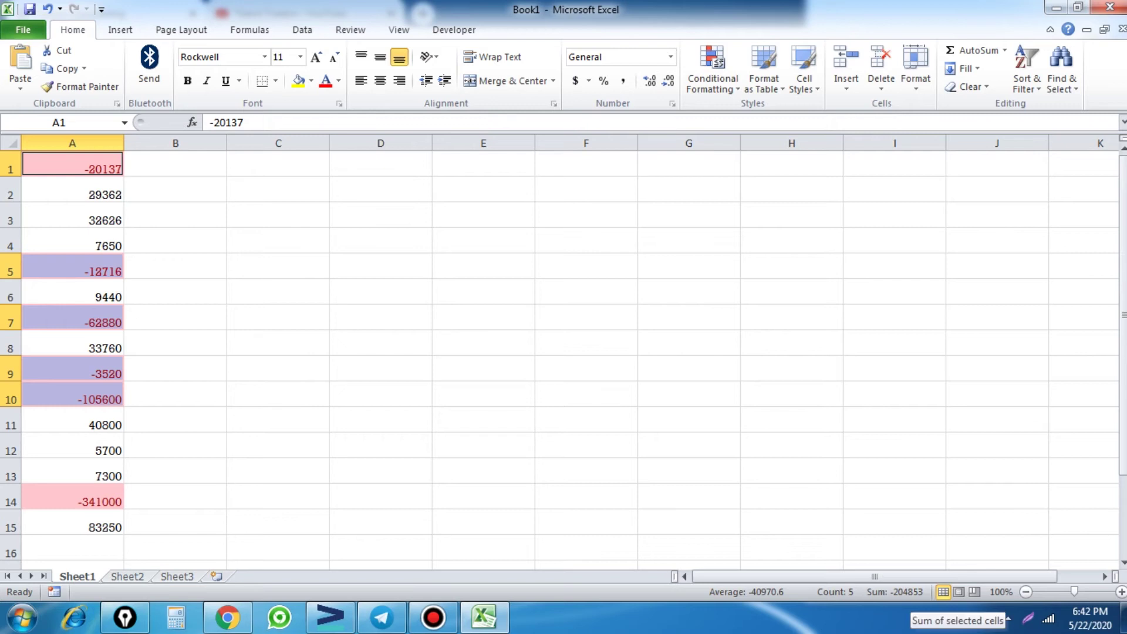
left_click(72, 501, "ctrl")
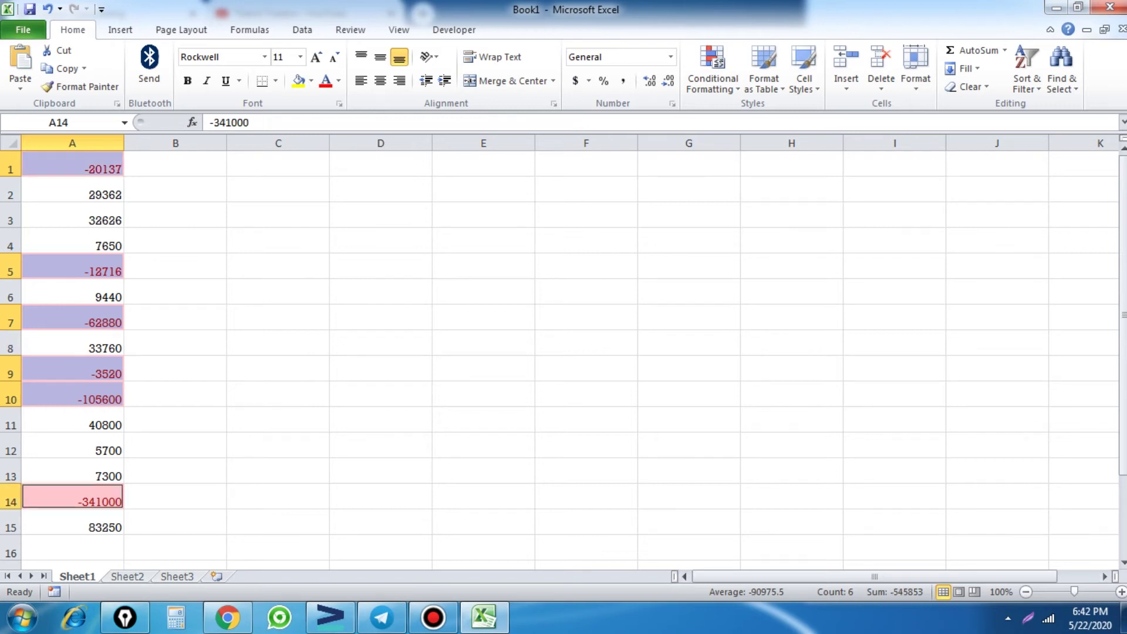
left_click(277, 394)
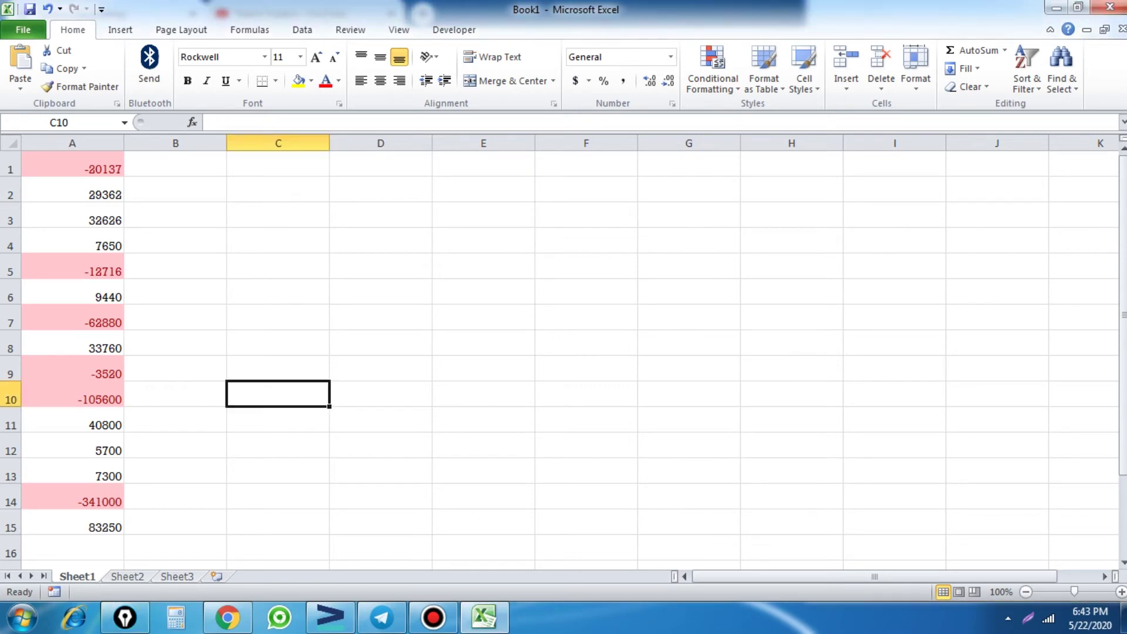
Step: Select losses A14, A10, A9, A7, A5 and A1 together, reading a -545853 sum
left_click(73, 501)
left_click(72, 399, "ctrl")
left_click(72, 373, "ctrl")
left_click(72, 322, "ctrl")
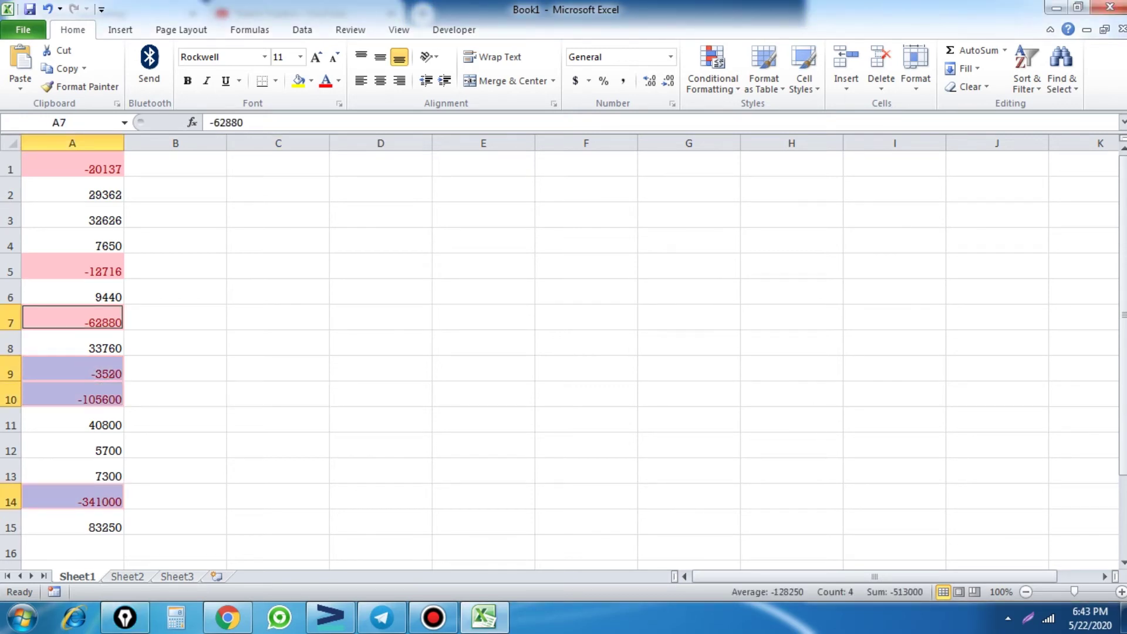
left_click(72, 271, "ctrl")
left_click(72, 169, "ctrl")
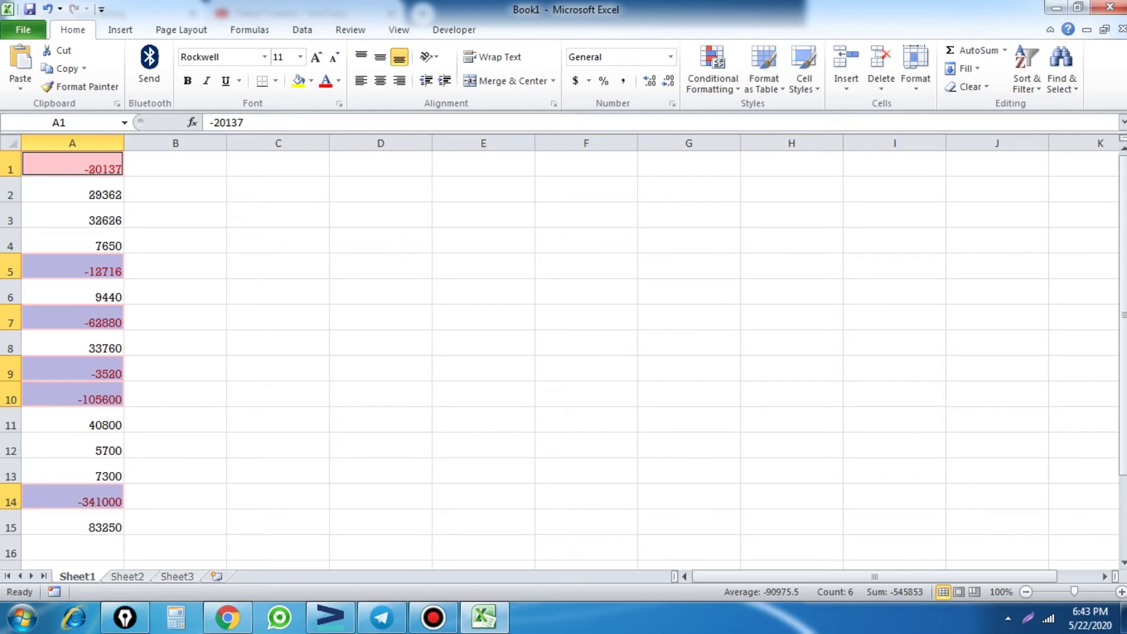
left_click(482, 189)
Step: Enter -545853 as the total loss in E2, then try selecting the nine gain cells
type("-")
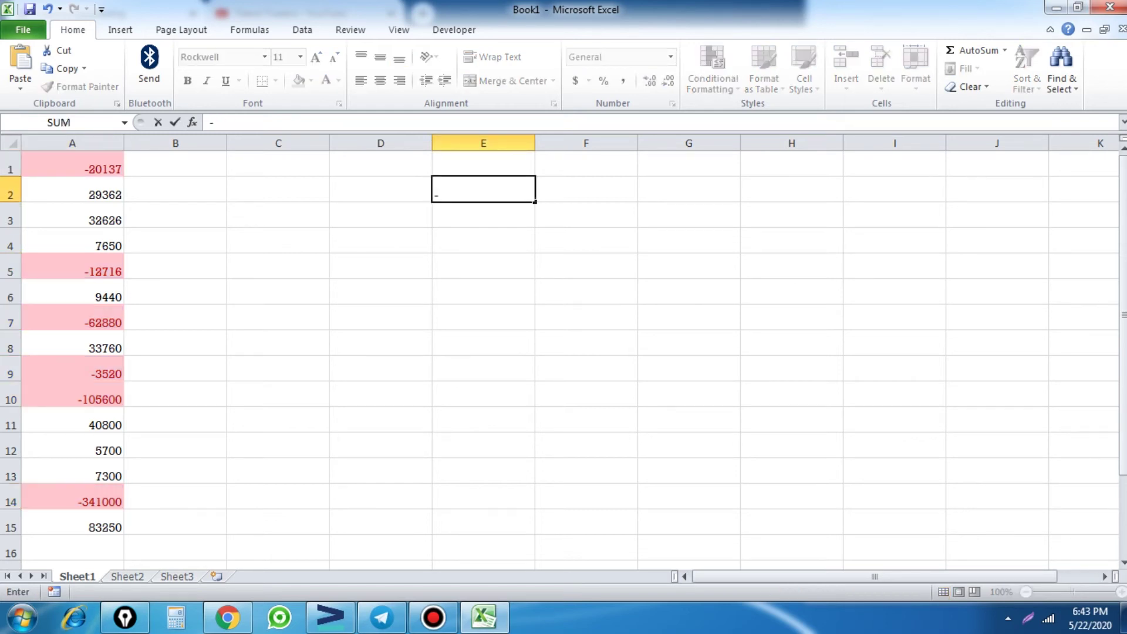
type("545")
type("853")
key("Return")
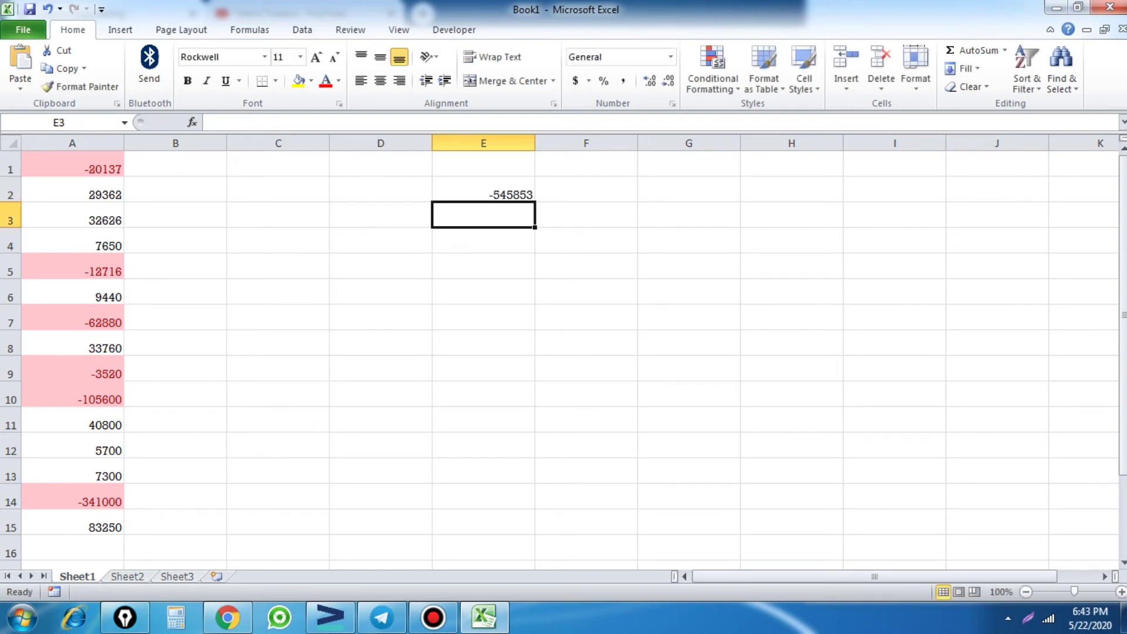
left_click(72, 194)
left_click(72, 220, "ctrl")
left_click(72, 245, "ctrl")
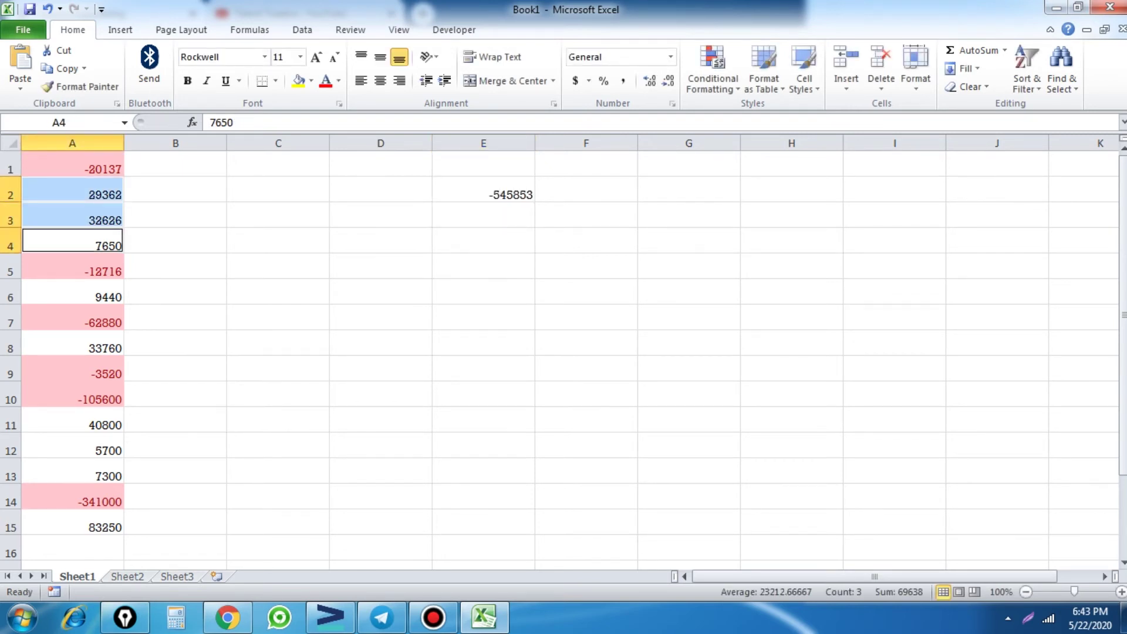
left_click(72, 297, "ctrl")
left_click(72, 348, "ctrl")
left_click(72, 425, "ctrl")
left_click(73, 450, "ctrl")
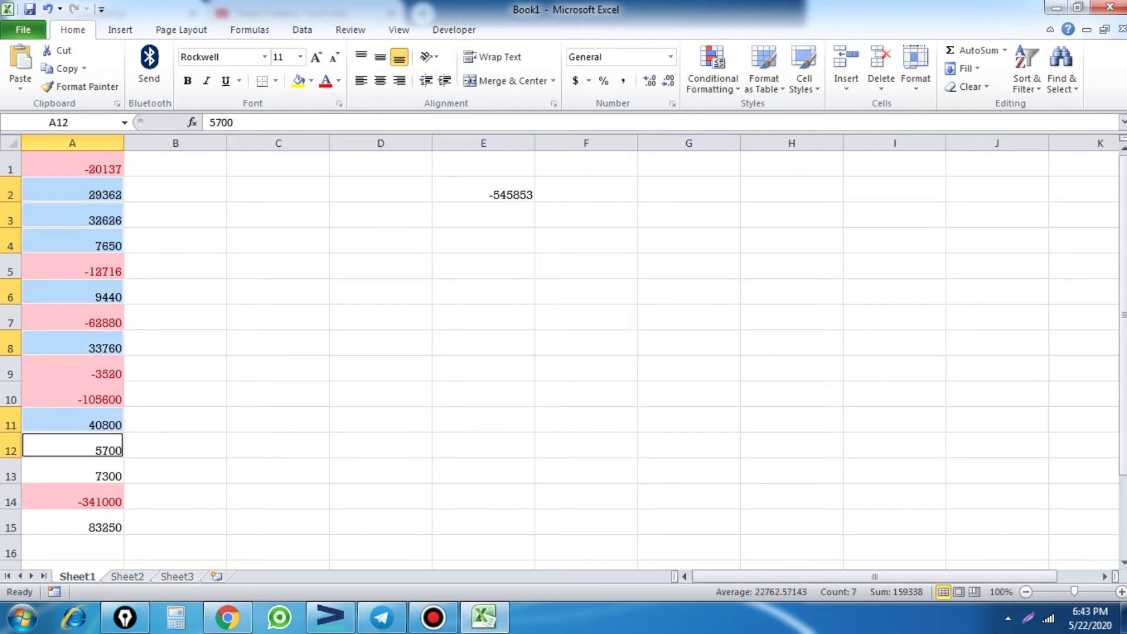
left_click(72, 476, "ctrl")
left_click(72, 527, "ctrl")
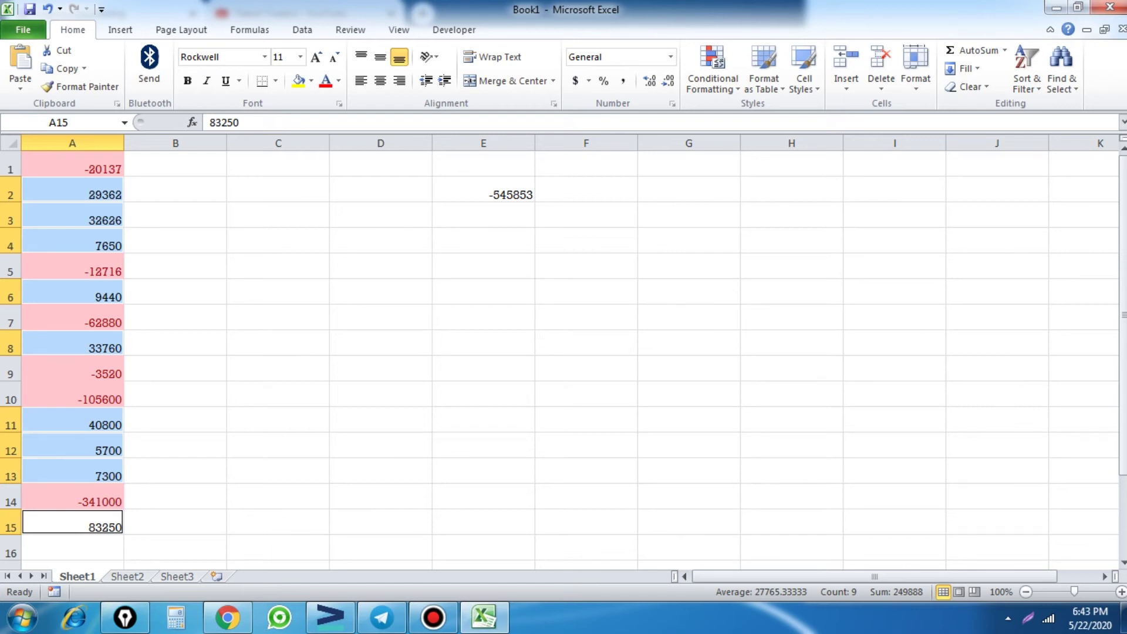
left_click(483, 476)
Step: Select the nine gains in A15, A13, A12, A11, A8, A6, A4, A3 and A2 together
left_click(72, 527)
left_click(72, 476, "ctrl")
left_click(72, 450, "ctrl")
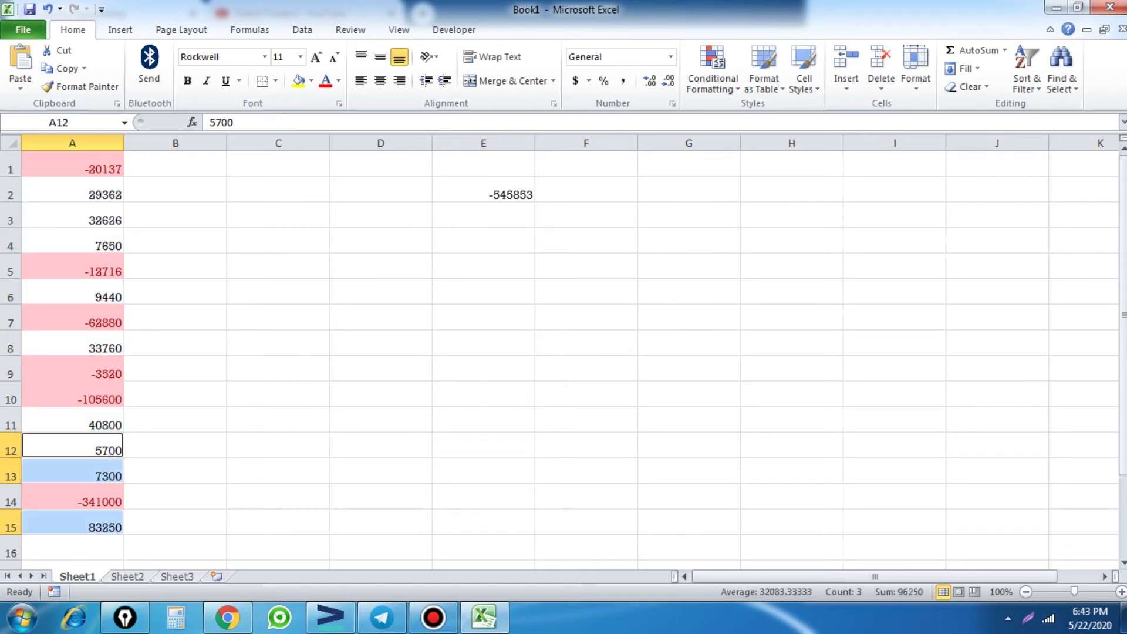
left_click(72, 425, "ctrl")
left_click(73, 348, "ctrl")
left_click(73, 297, "ctrl")
left_click(73, 246, "ctrl")
left_click(72, 220, "ctrl")
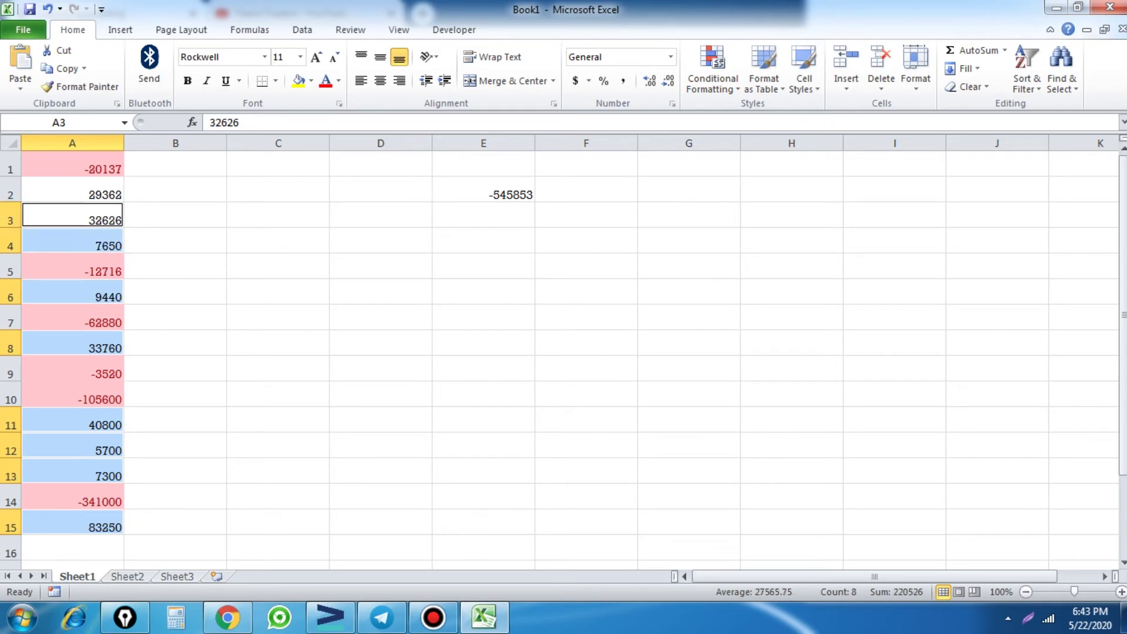
left_click(72, 194, "ctrl")
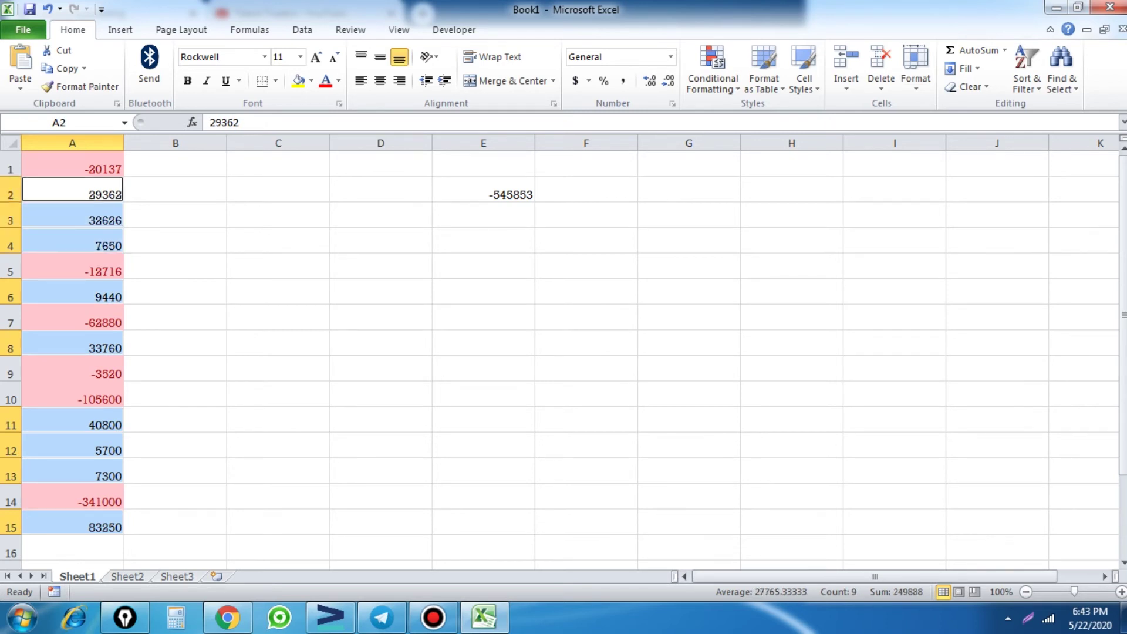
Step: Enter 249888 as total gain in E3 and AutoSum E2:E3 into E4 for the net
left_click(483, 214)
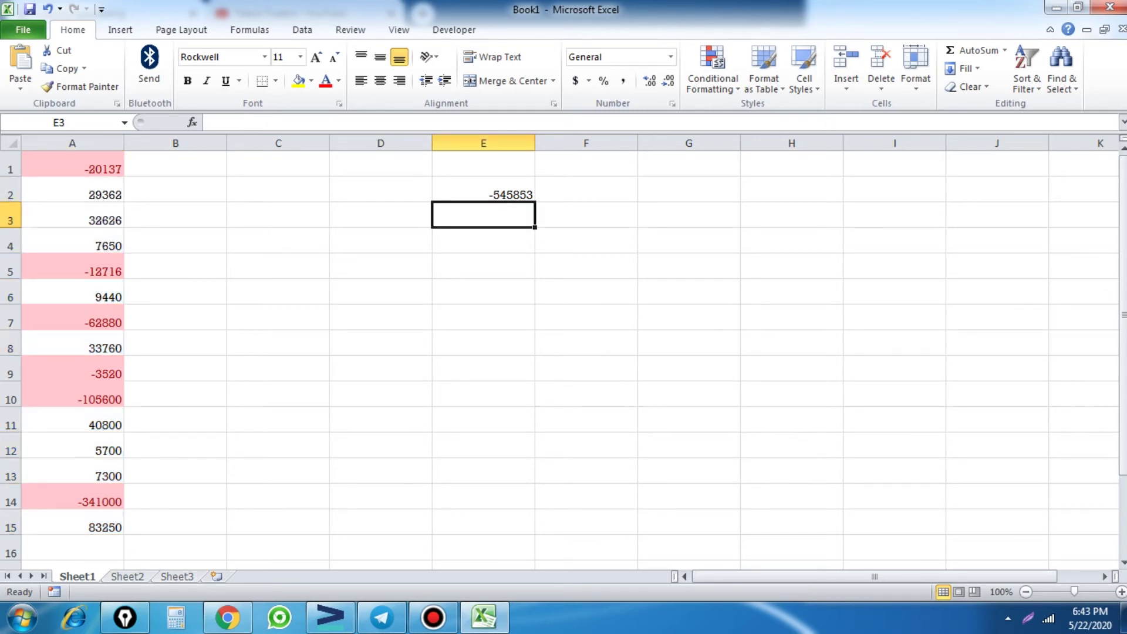
type("249888")
key("Return")
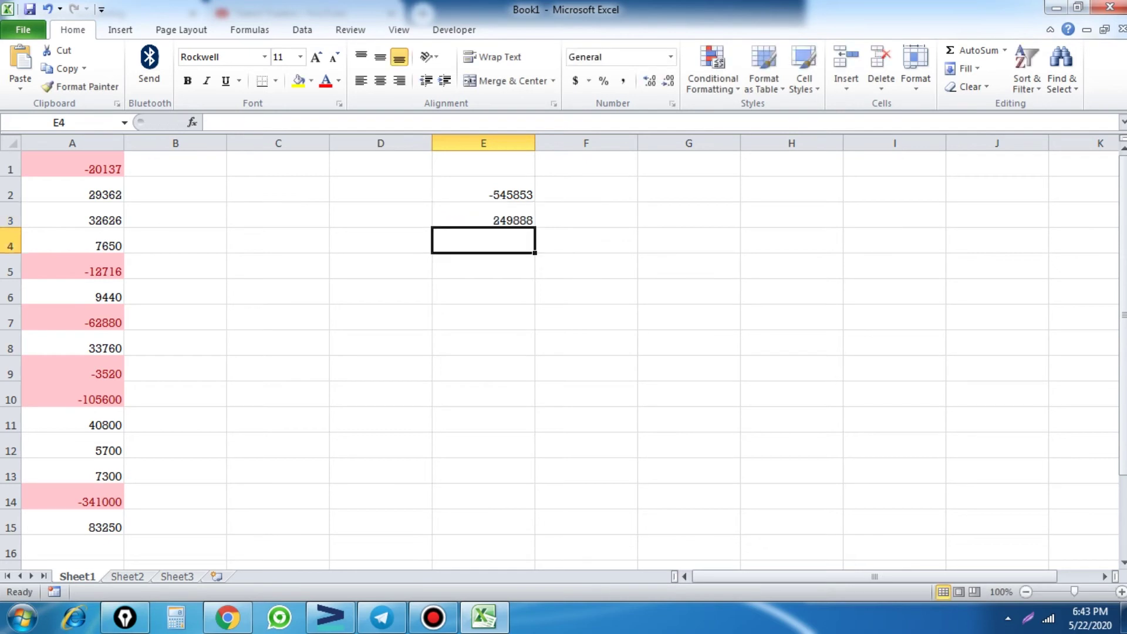
left_click(974, 51)
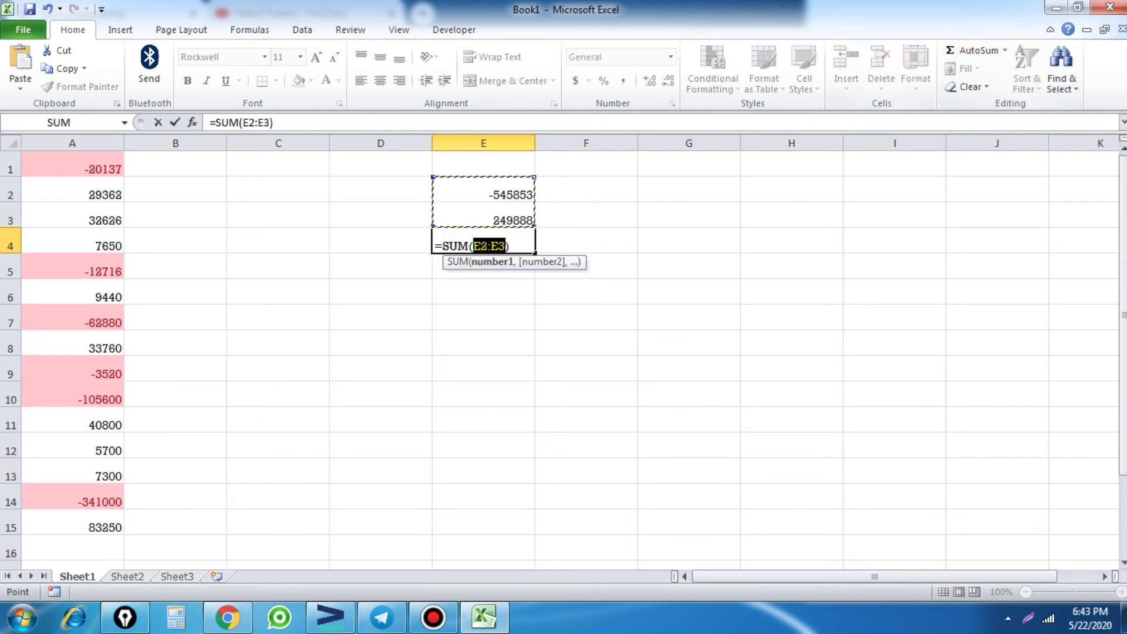
key("Return")
left_click(228, 617)
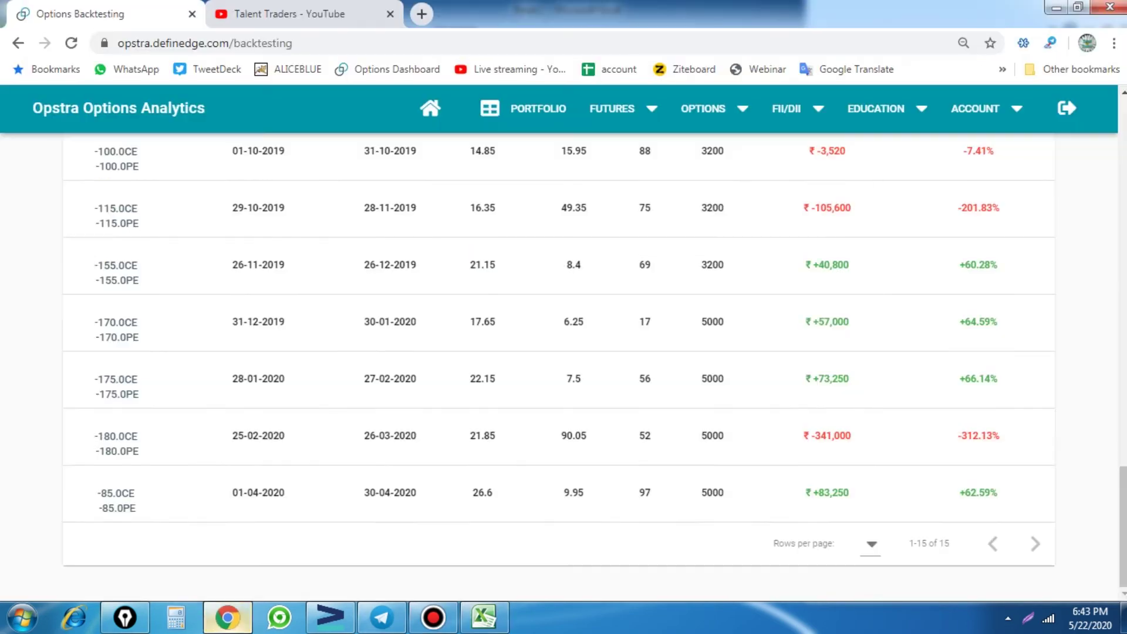
scroll(563, 364, "up", 5)
scroll(563, 363, "up", 10)
scroll(563, 364, "up", 4)
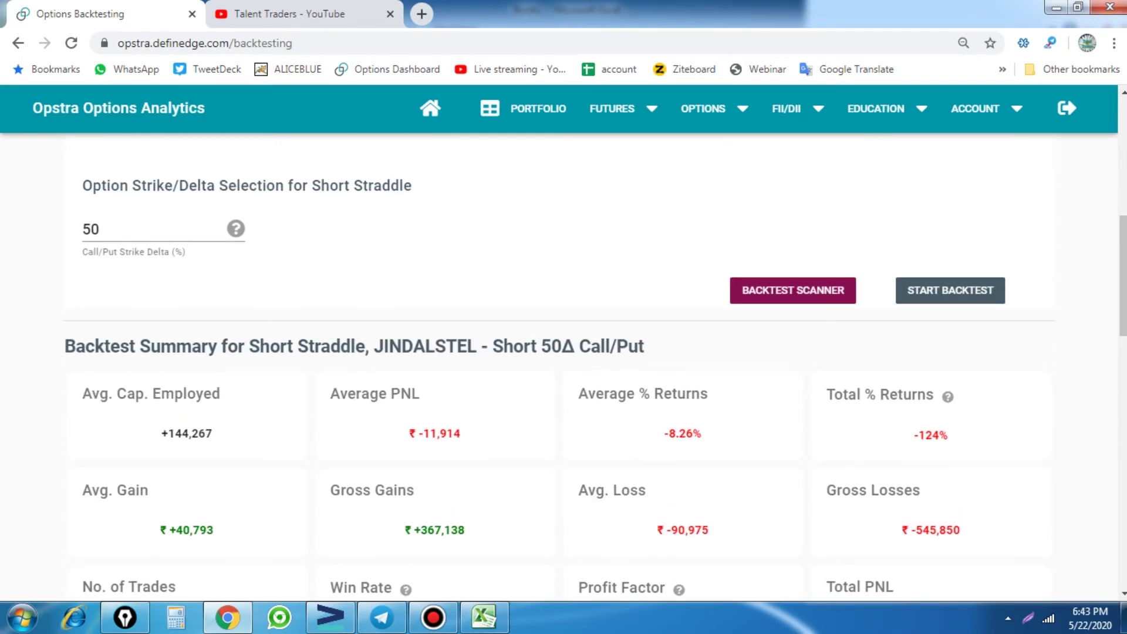
scroll(563, 364, "down", 6)
scroll(564, 311, "down", 4)
scroll(563, 311, "down", 3)
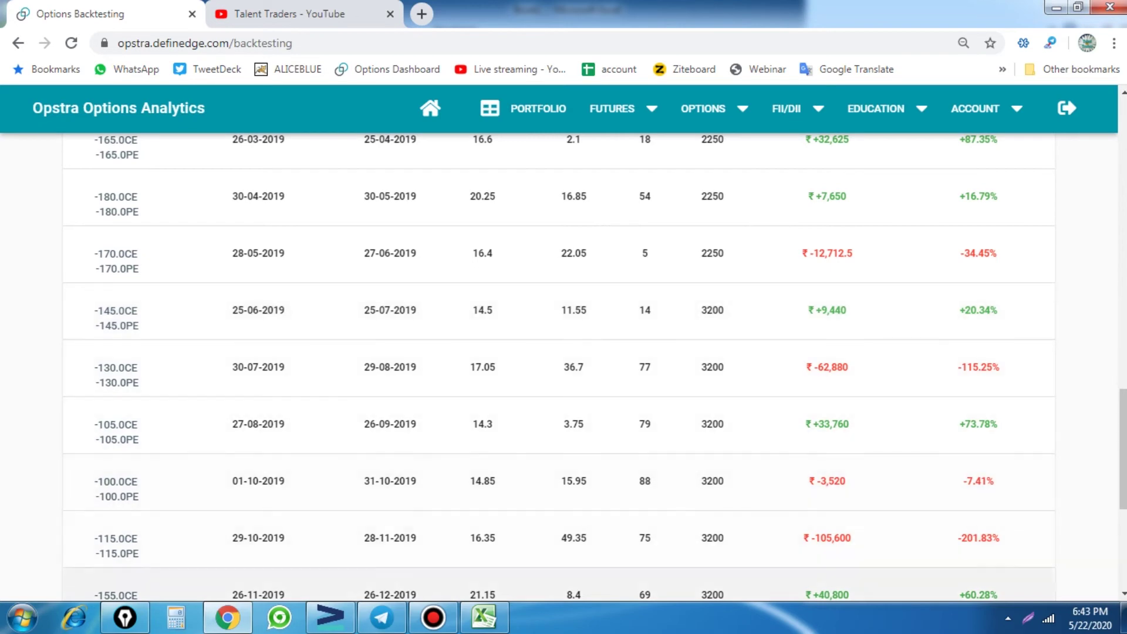
left_click(484, 617)
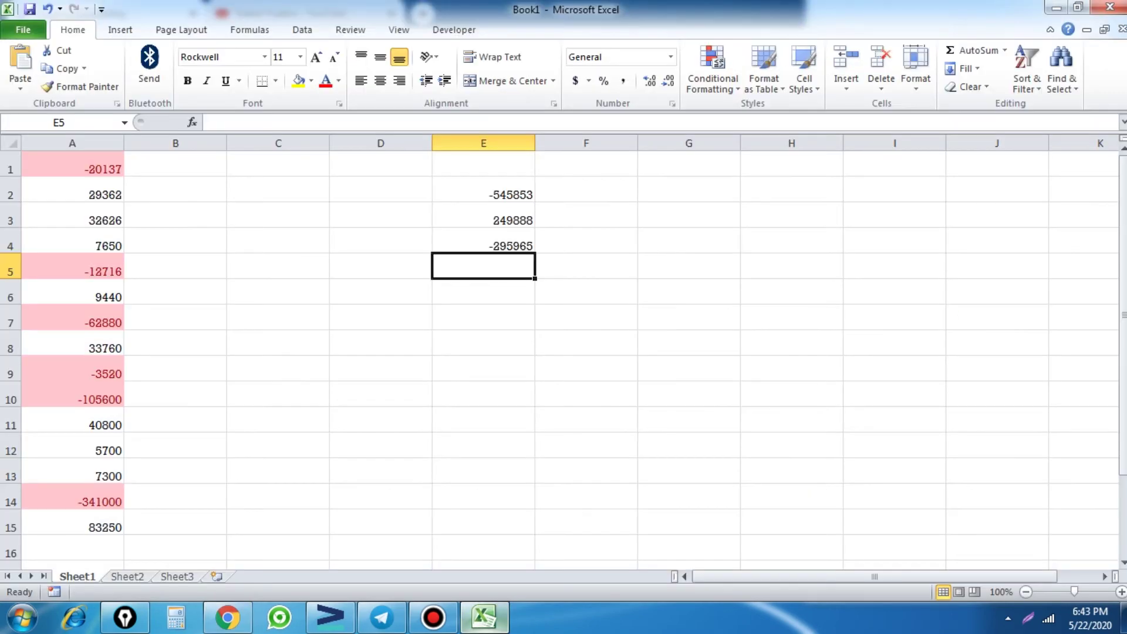
key("alt+Tab")
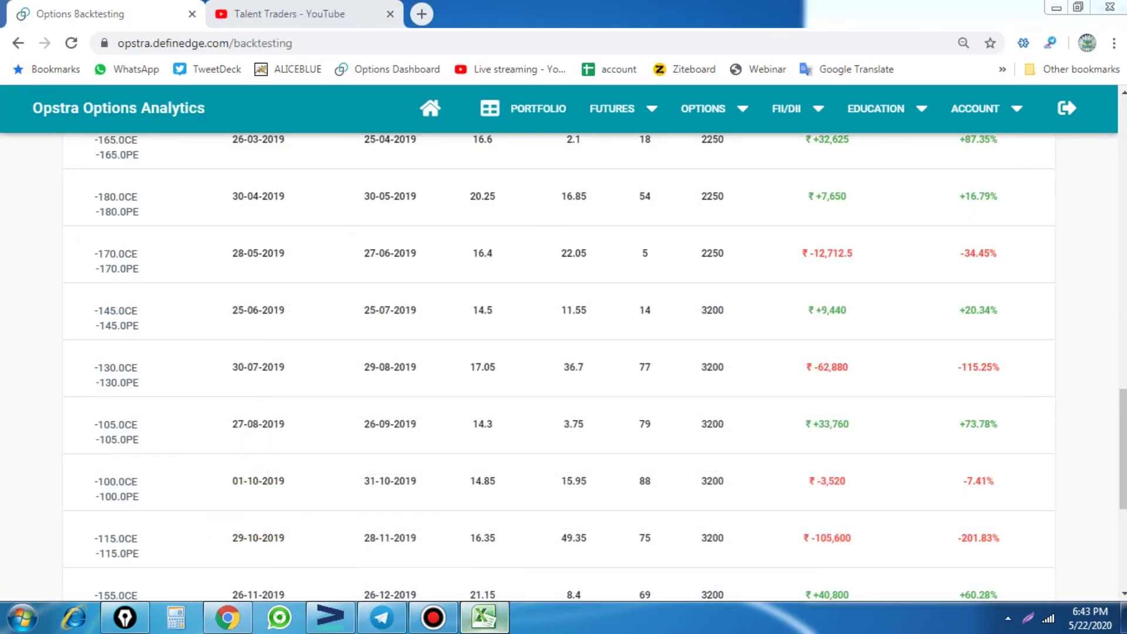
key("alt+Tab")
key("alt+Tab")
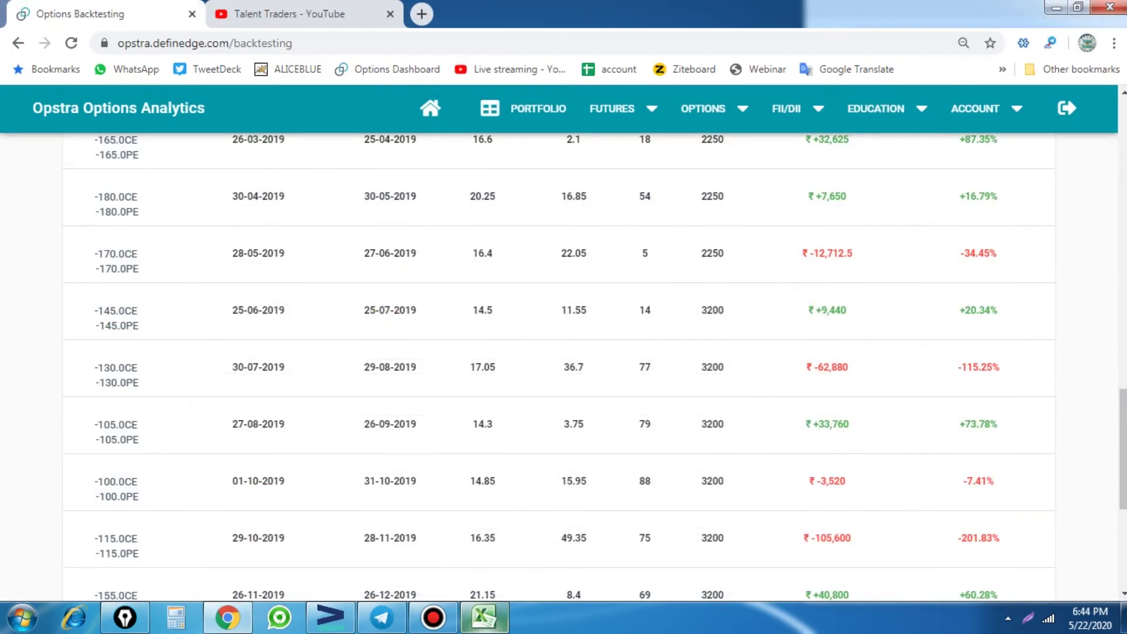
key("alt+Tab")
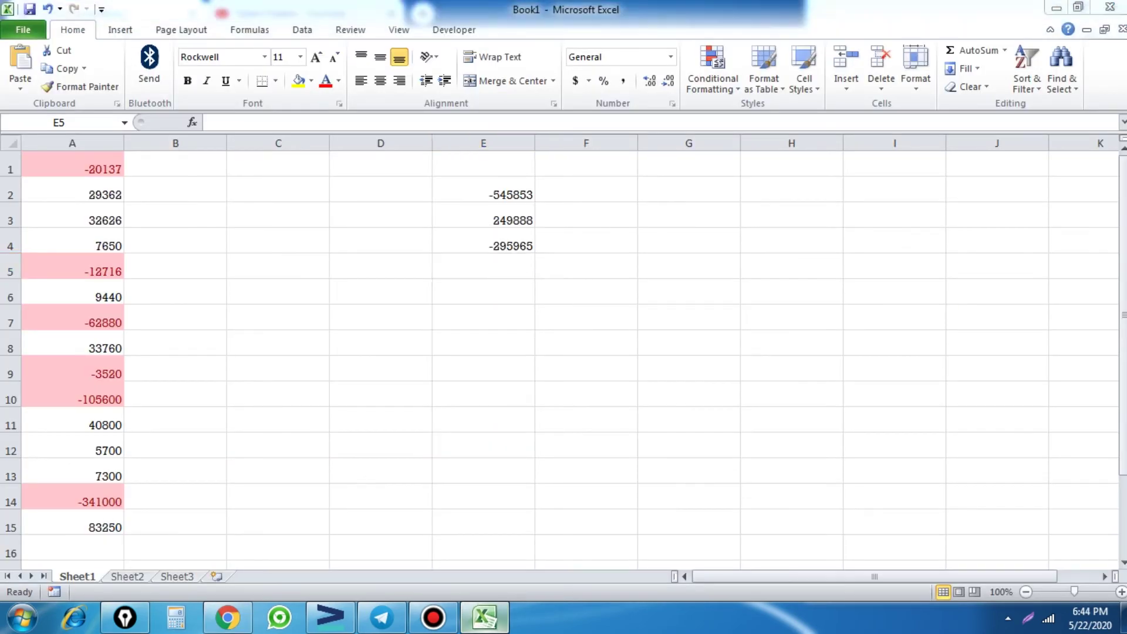
key("alt+Tab")
key("alt+Tab")
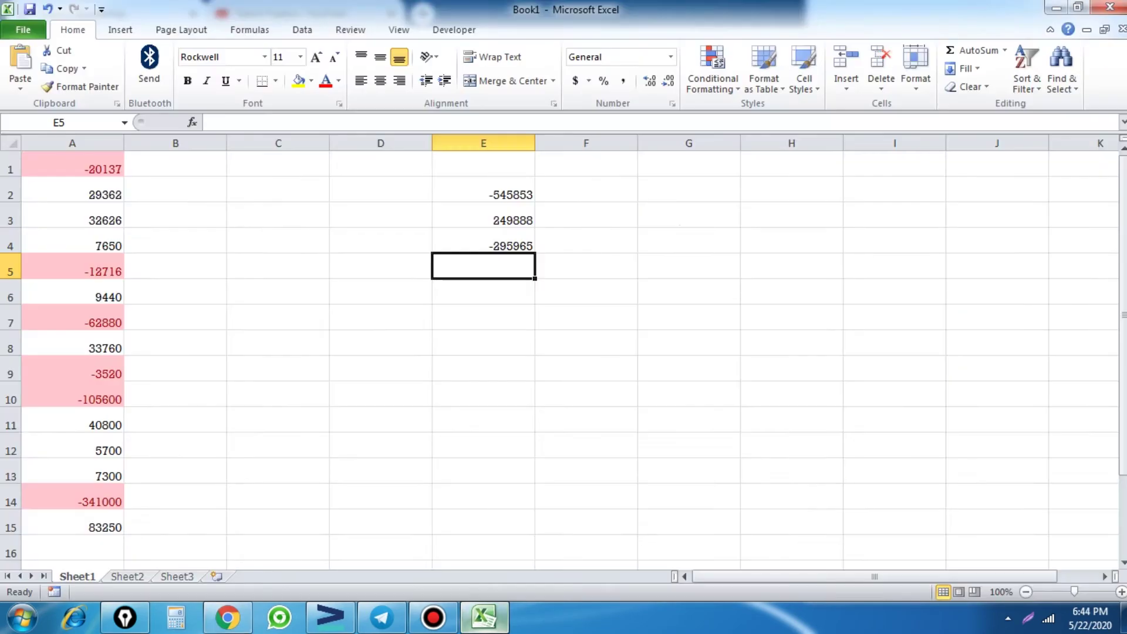
left_click(585, 393)
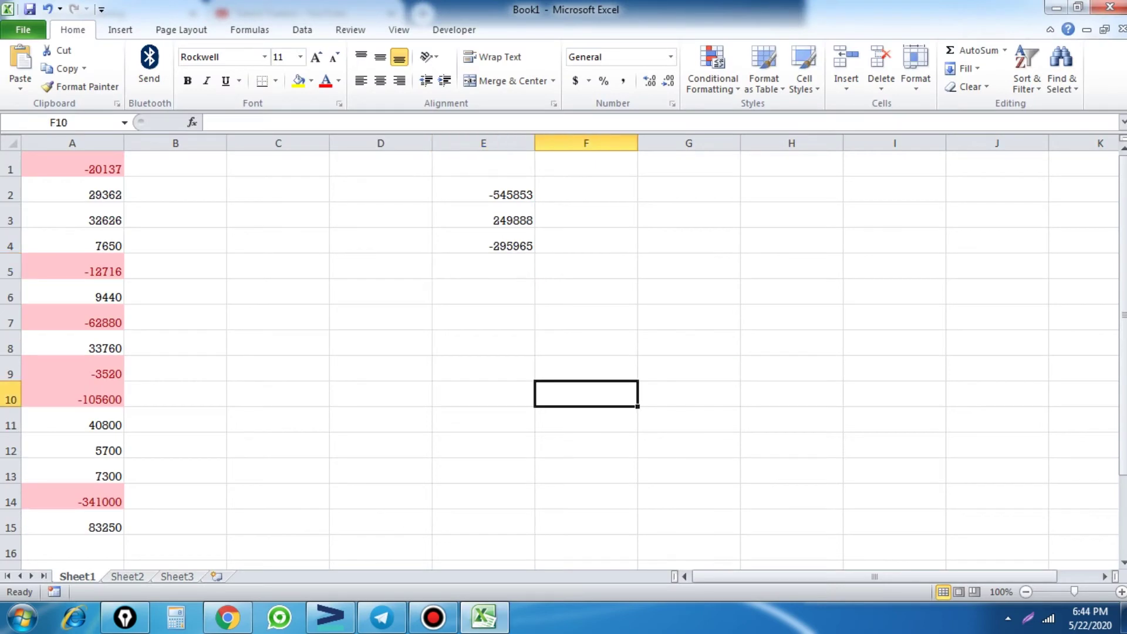
left_click(792, 368)
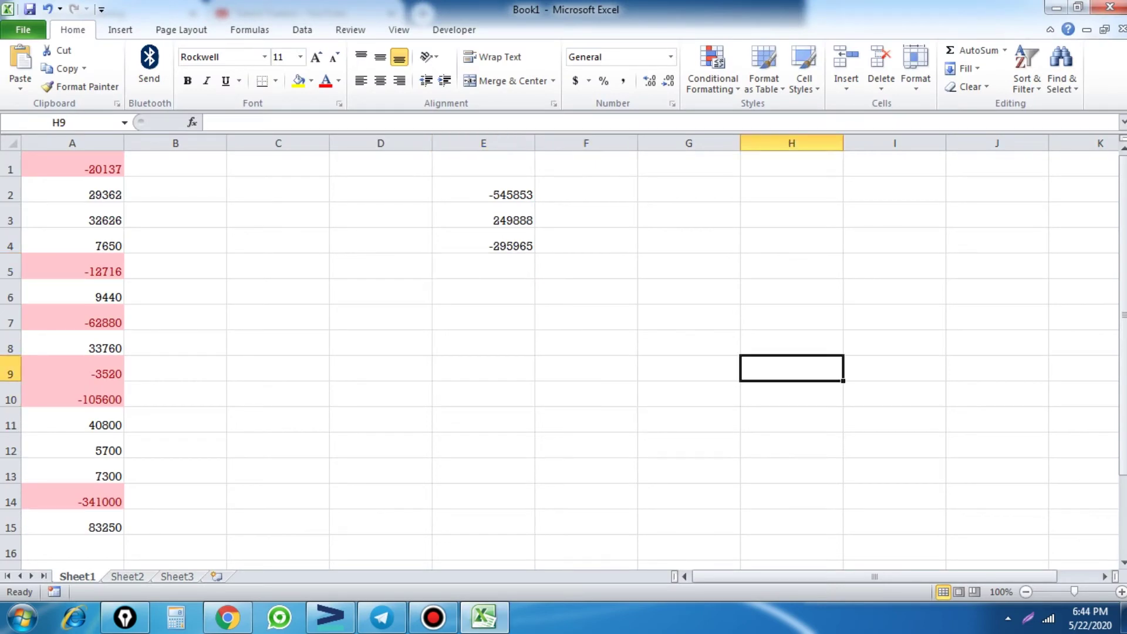
left_click(586, 496)
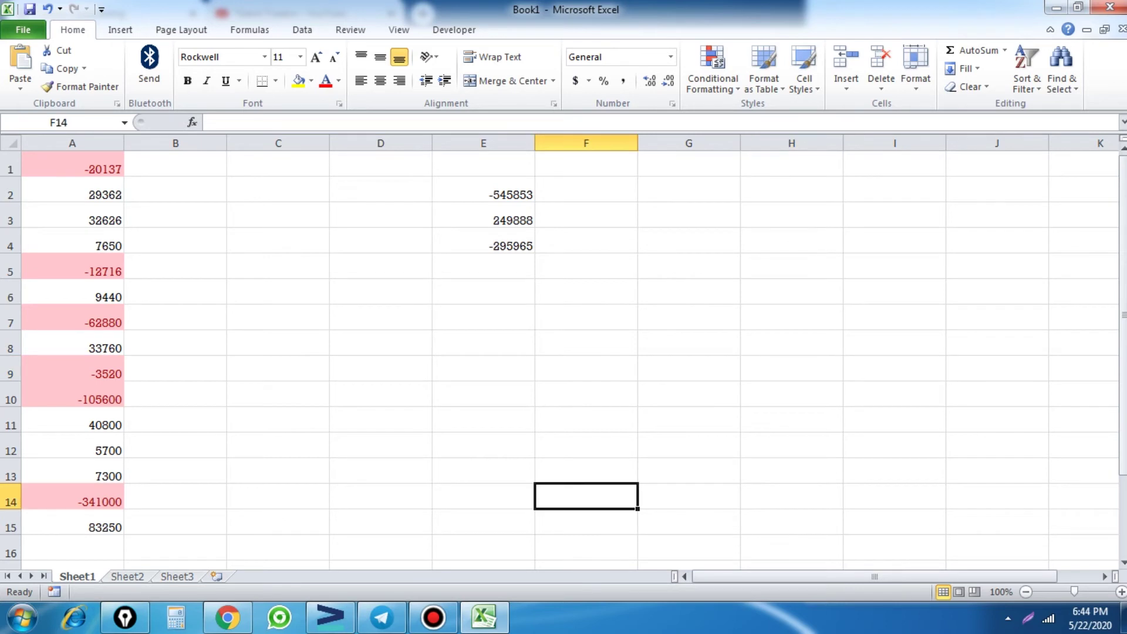
left_click(73, 168)
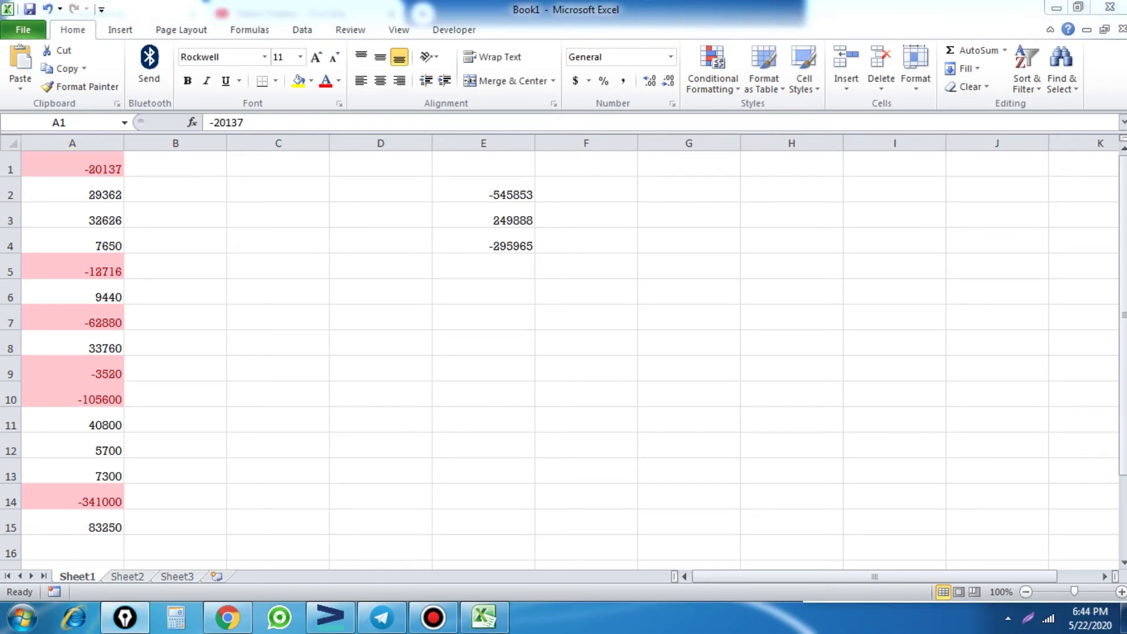
left_click_drag(48, 169, 101, 151)
left_click_drag(45, 280, 95, 257)
left_click_drag(49, 318, 92, 299)
left_click_drag(47, 373, 83, 359)
left_click_drag(50, 397, 75, 381)
left_click_drag(50, 503, 71, 492)
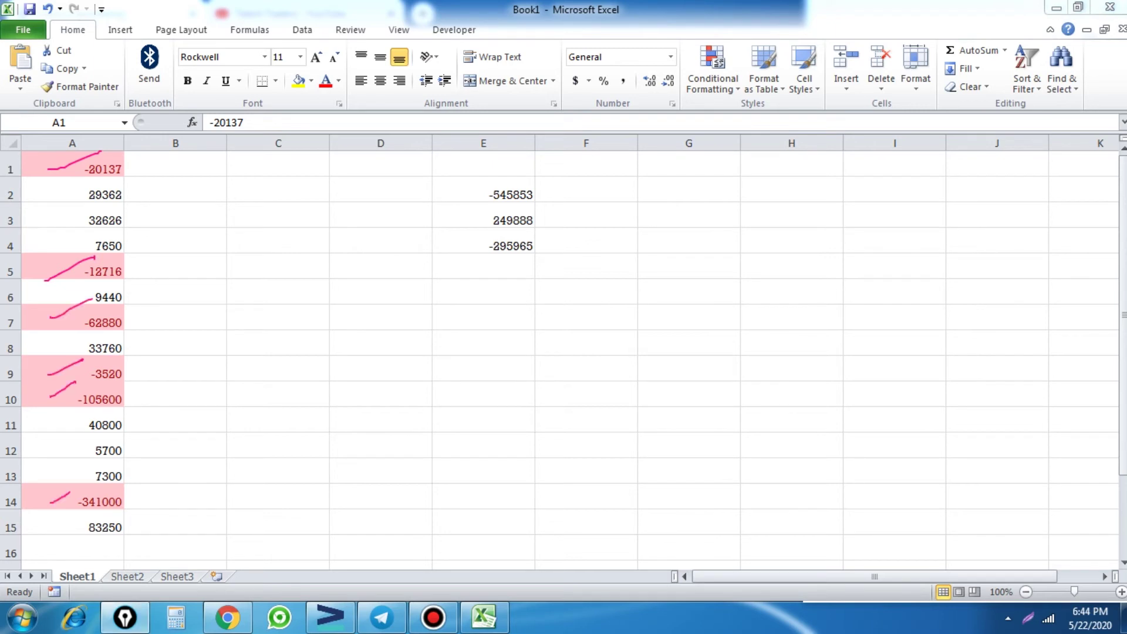
mouse_move(597, 216)
left_mouse_down()
mouse_move(616, 246)
mouse_move(635, 209)
left_mouse_up()
left_click(619, 230)
left_click_drag(598, 282, 661, 241)
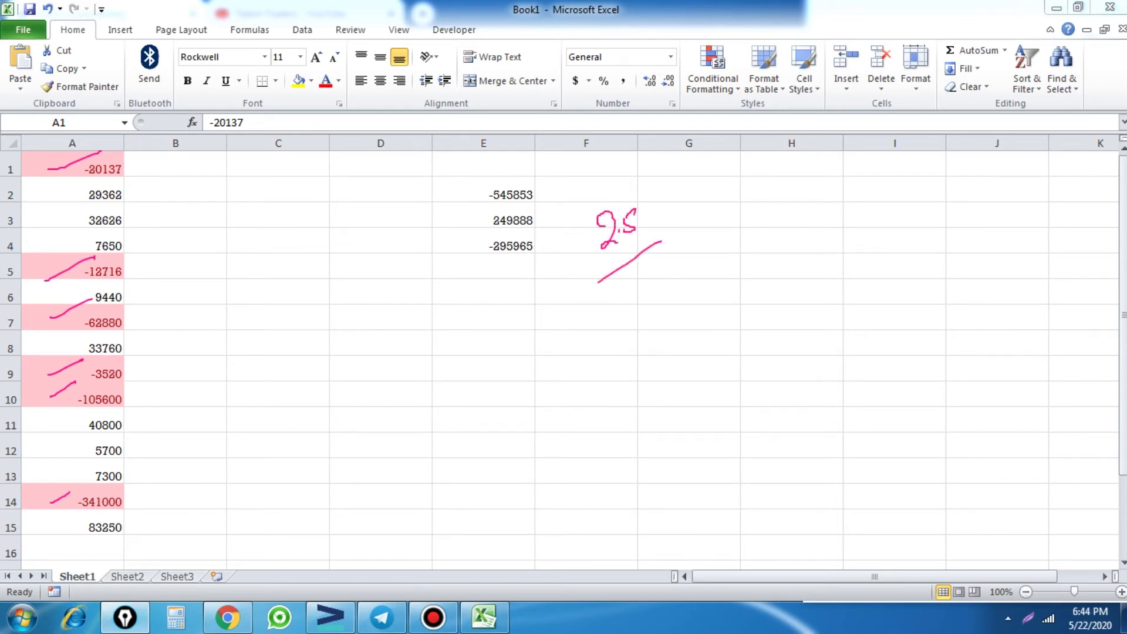
mouse_move(114, 152)
left_mouse_down()
mouse_move(81, 150)
mouse_move(72, 170)
mouse_move(106, 185)
mouse_move(114, 151)
left_mouse_up()
mouse_move(104, 255)
left_mouse_down()
mouse_move(73, 271)
mouse_move(140, 268)
mouse_move(95, 255)
left_mouse_up()
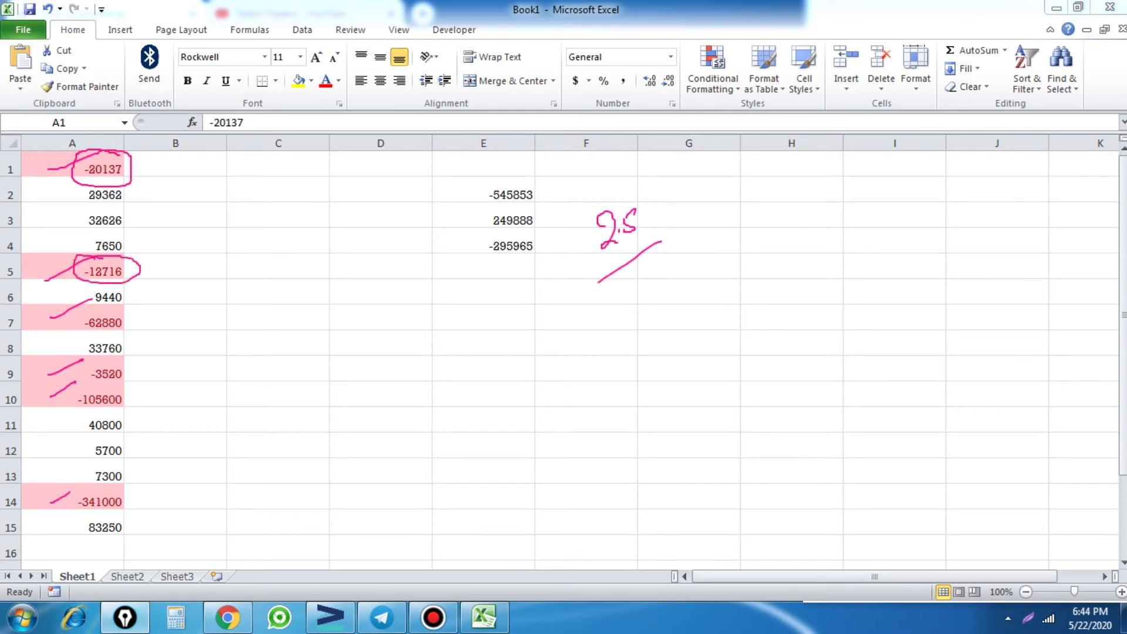
key("Escape")
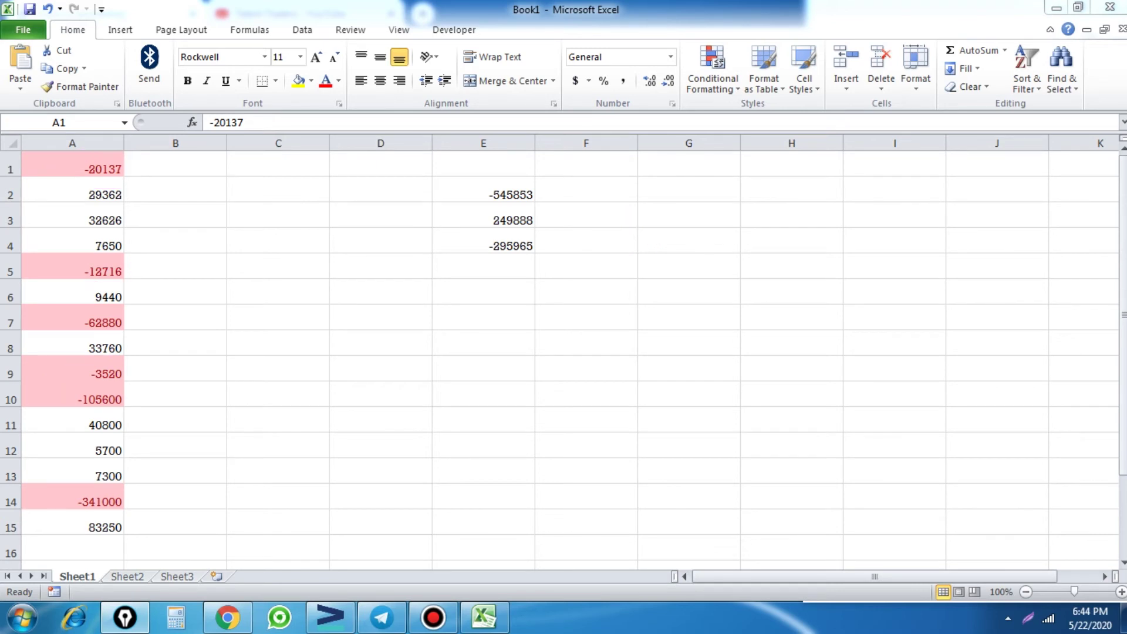
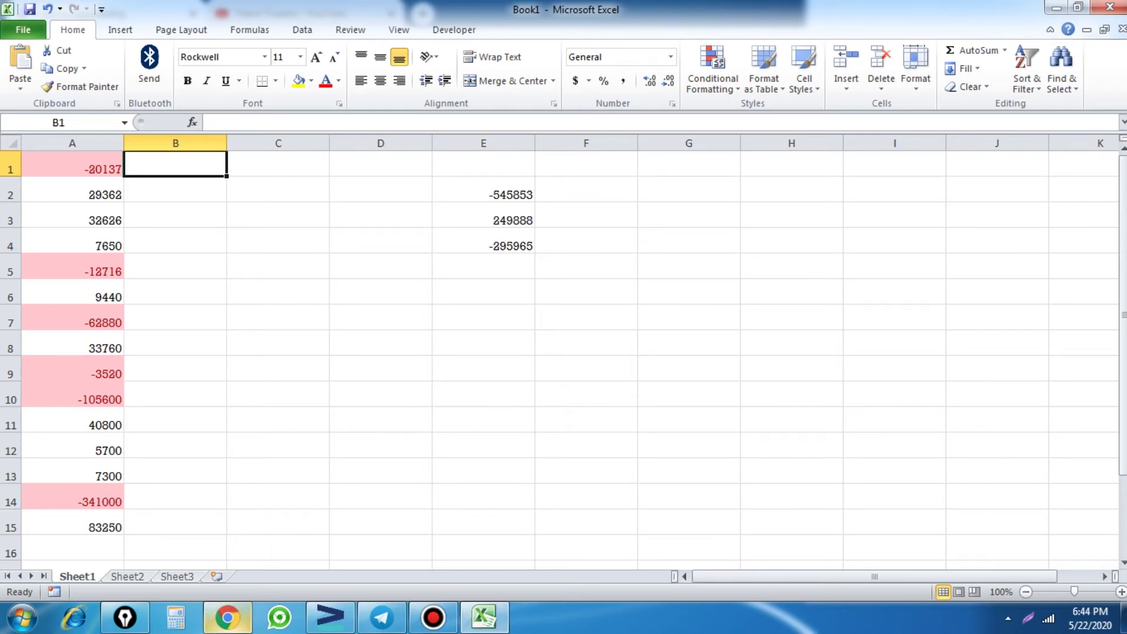
Step: Return to the one-year backtest summary and highlight Gross Gains +367,138, Avg. Gain +40,793 and Avg. Cap. Employed +144,267
left_click(227, 617)
scroll(558, 481, "down", 5)
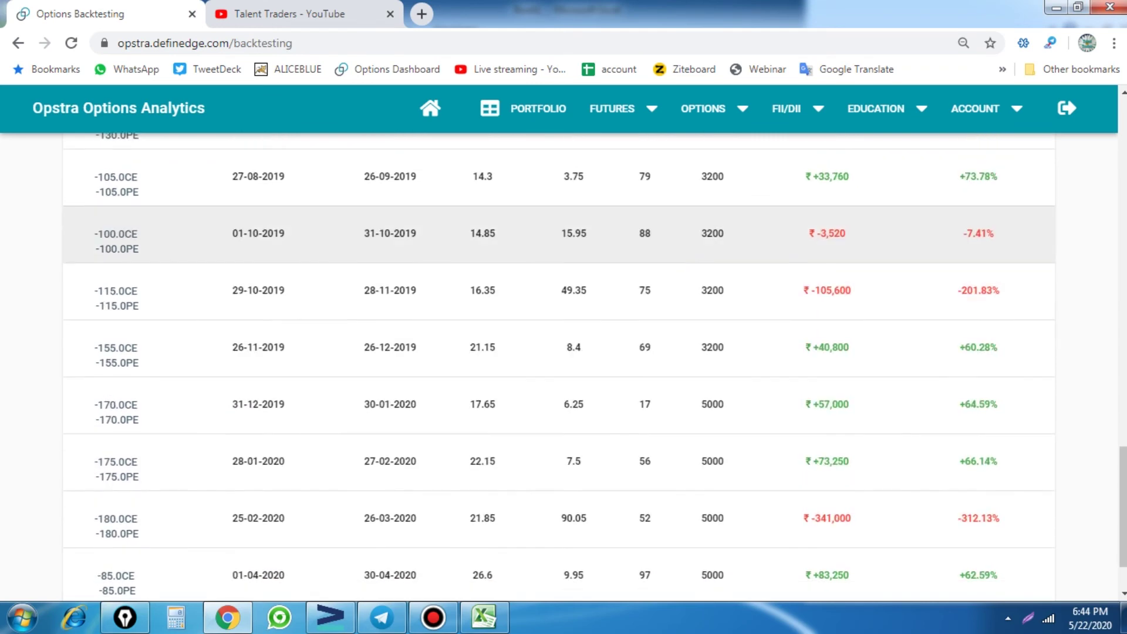
scroll(557, 481, "down", 1)
scroll(558, 370, "up", 7)
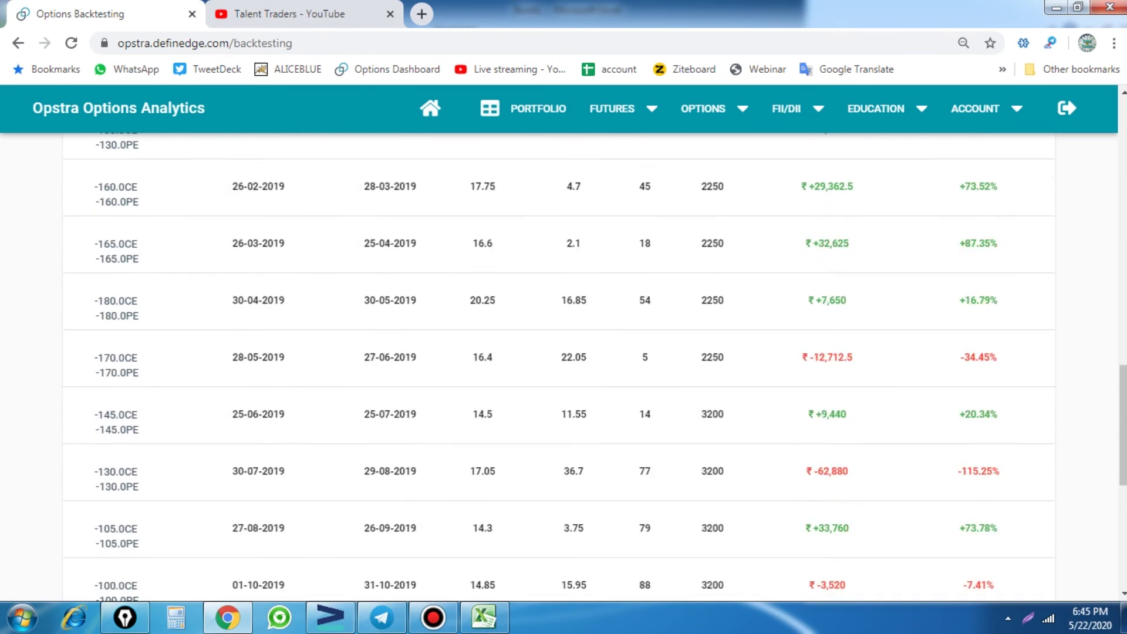
scroll(557, 369, "up", 9)
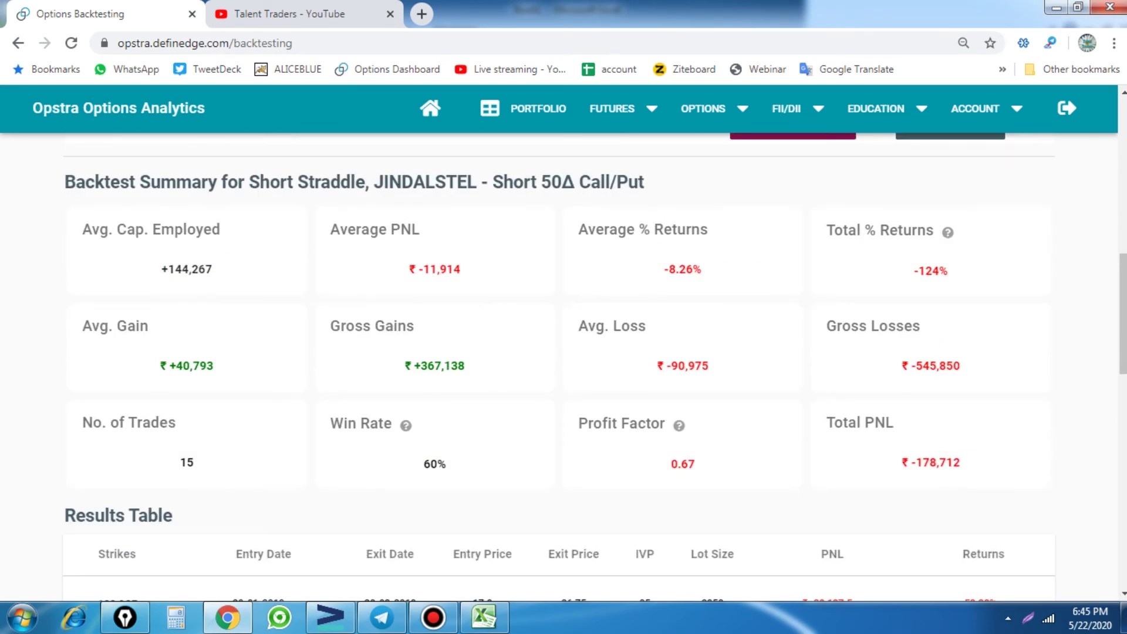
left_click_drag(410, 366, 465, 366)
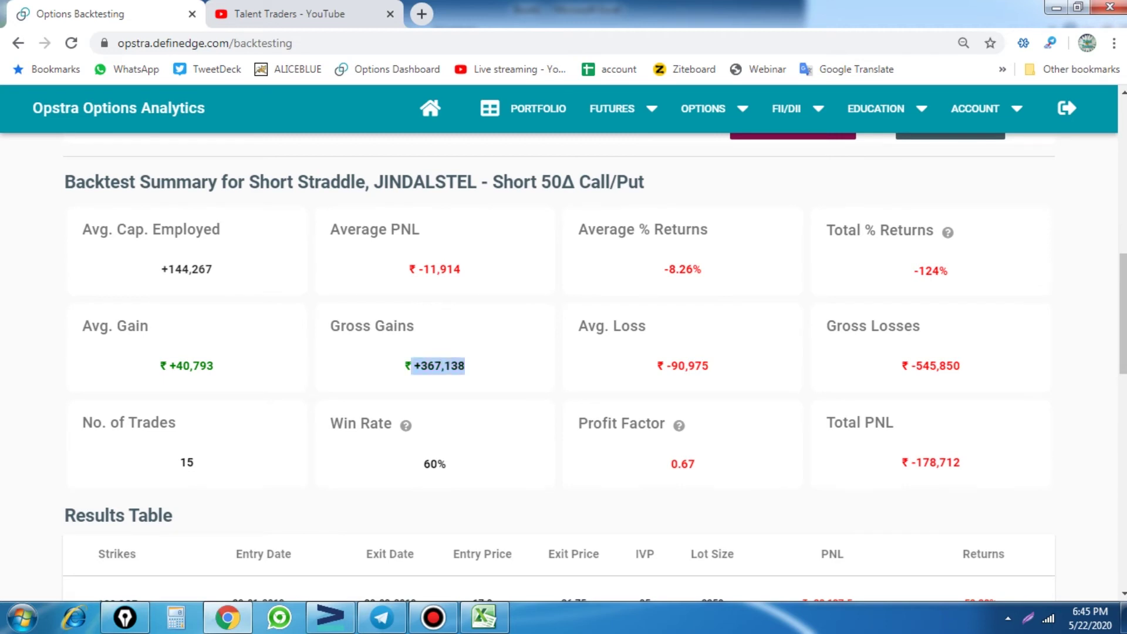
left_click_drag(167, 366, 213, 366)
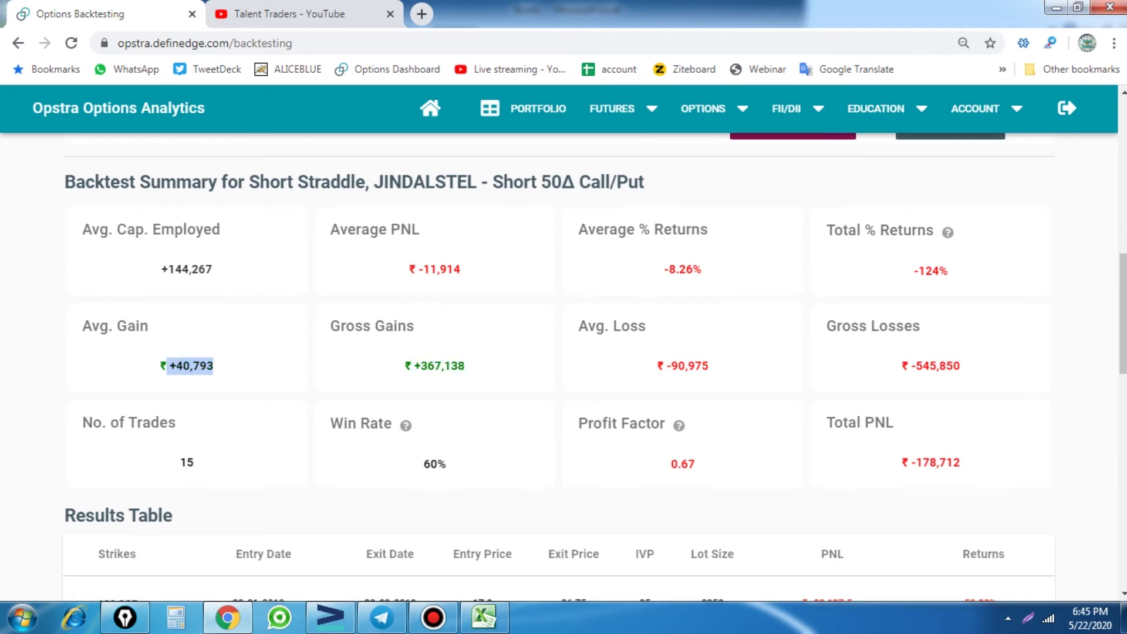
left_click_drag(162, 269, 211, 269)
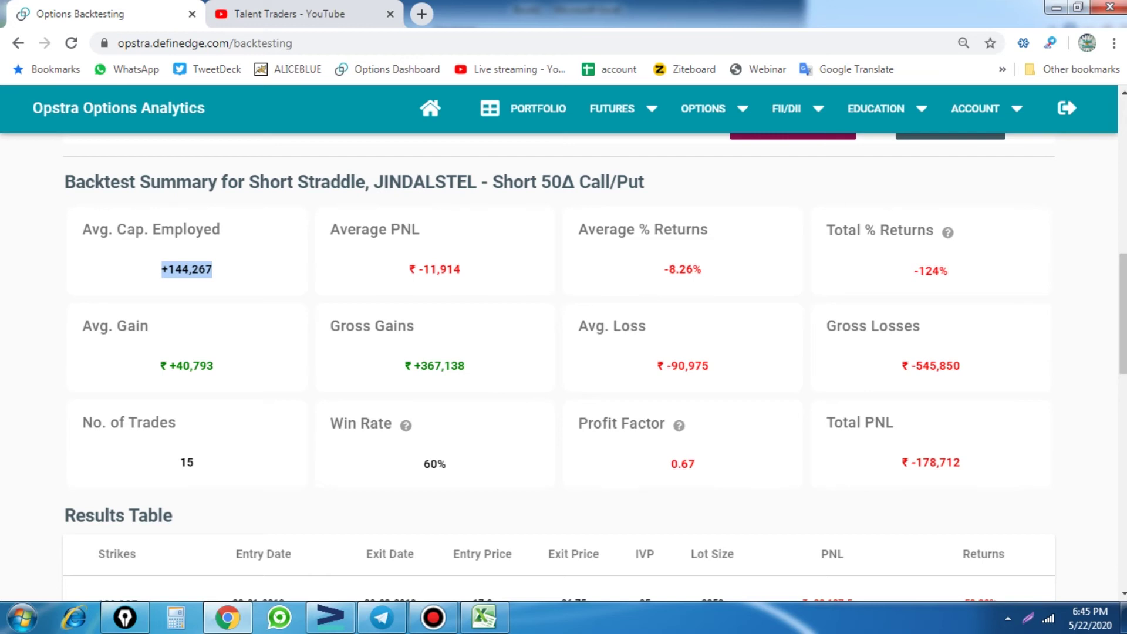
Step: Rerun the JINDALSTEL backtest over a 3 Years period, then bring the Excel workbook forward
scroll(564, 364, "down", 3)
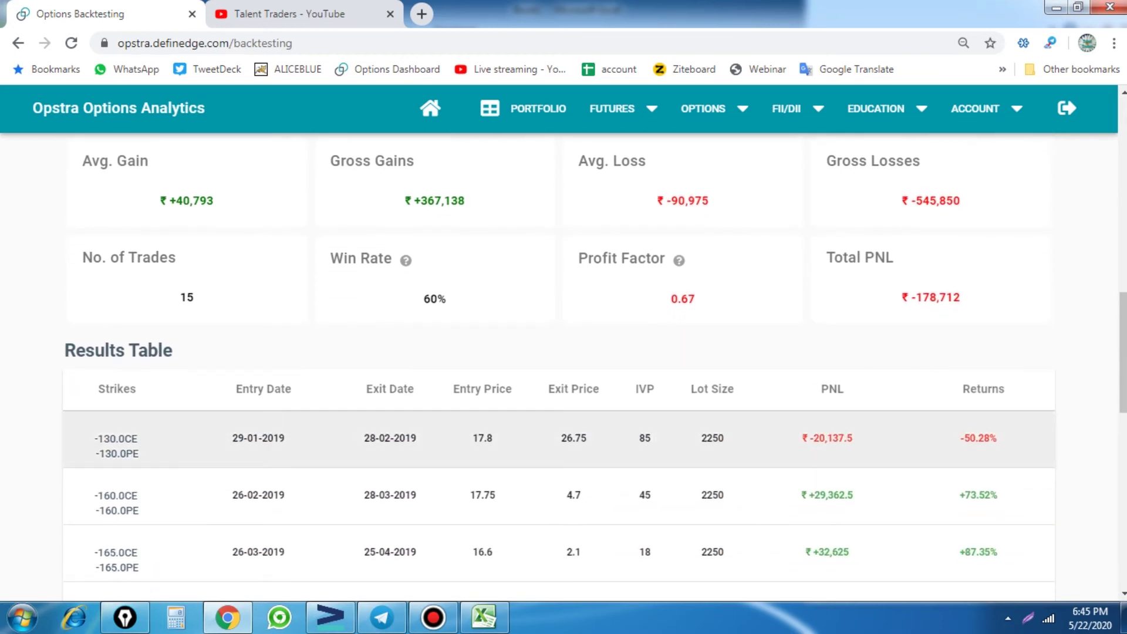
scroll(564, 364, "up", 3)
scroll(563, 364, "up", 3)
scroll(563, 363, "up", 3)
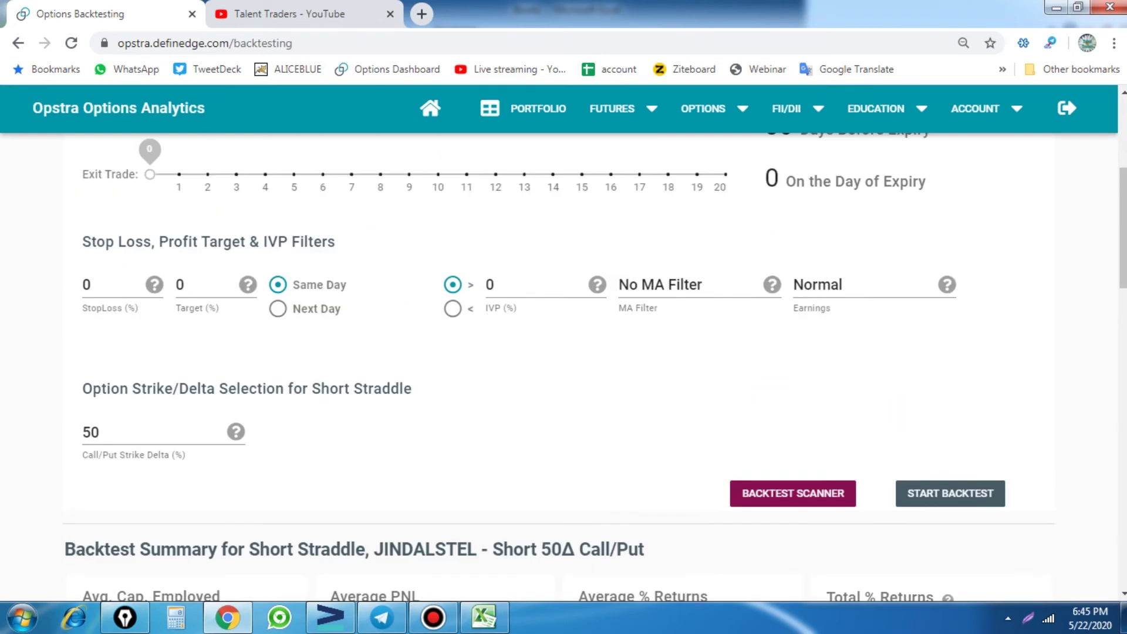
scroll(564, 364, "up", 1)
scroll(563, 363, "up", 3)
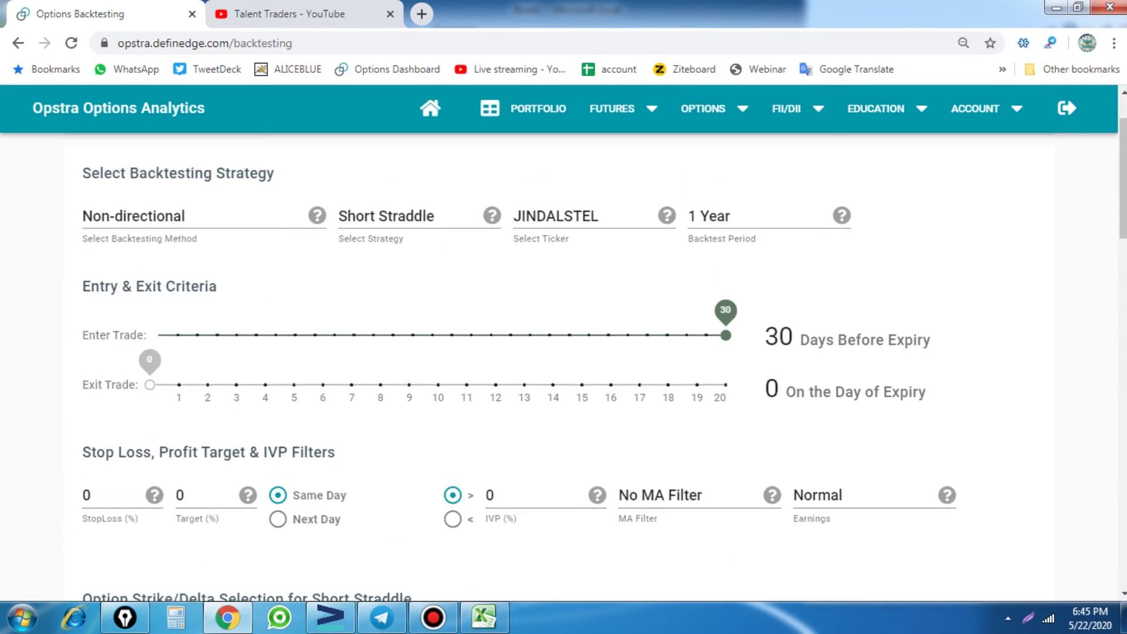
left_click(739, 216)
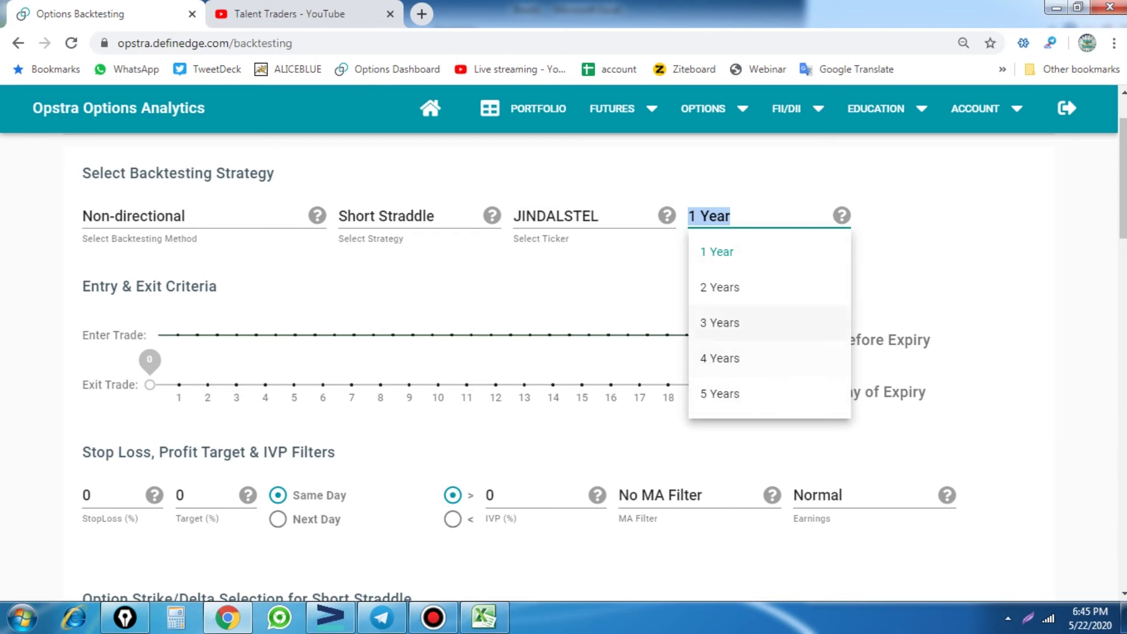
left_click(719, 323)
scroll(563, 363, "down", 5)
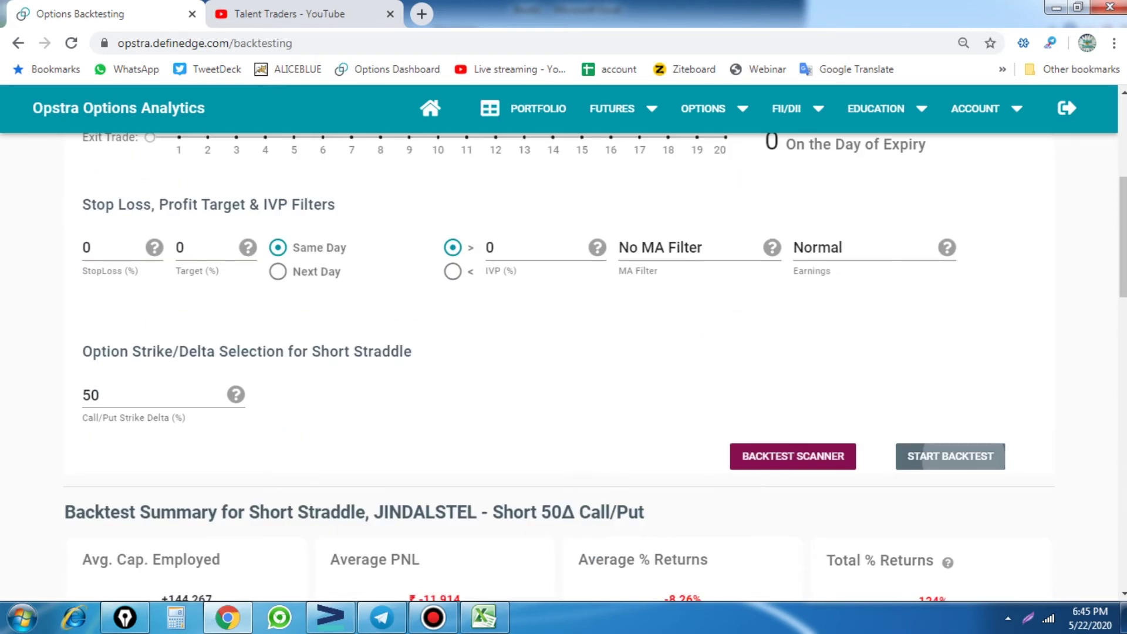
left_click(950, 455)
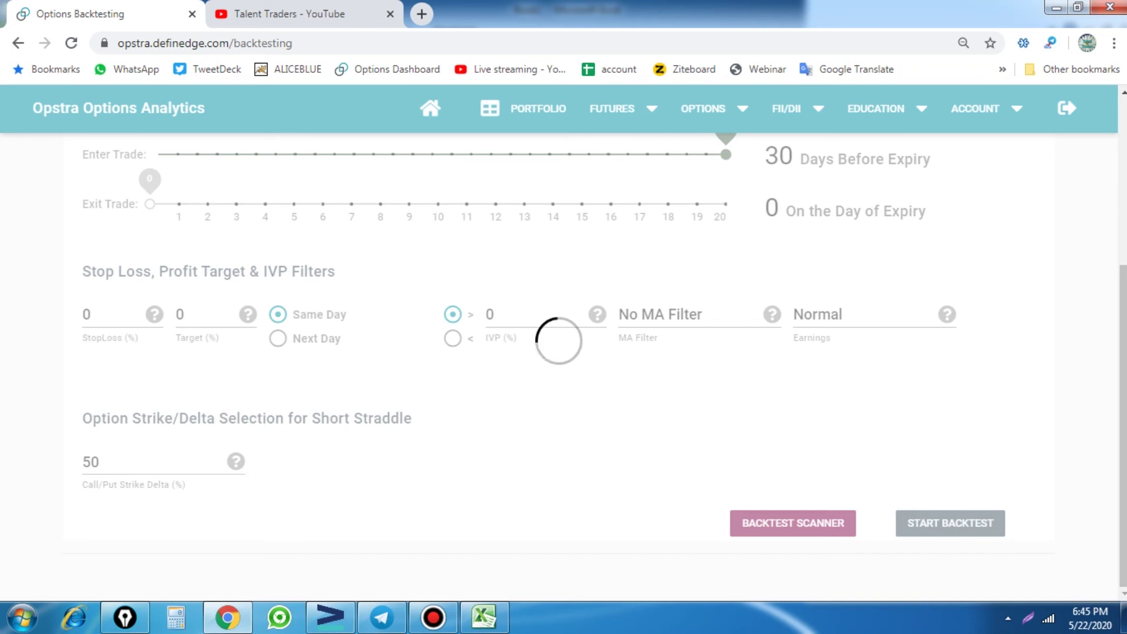
left_click(484, 617)
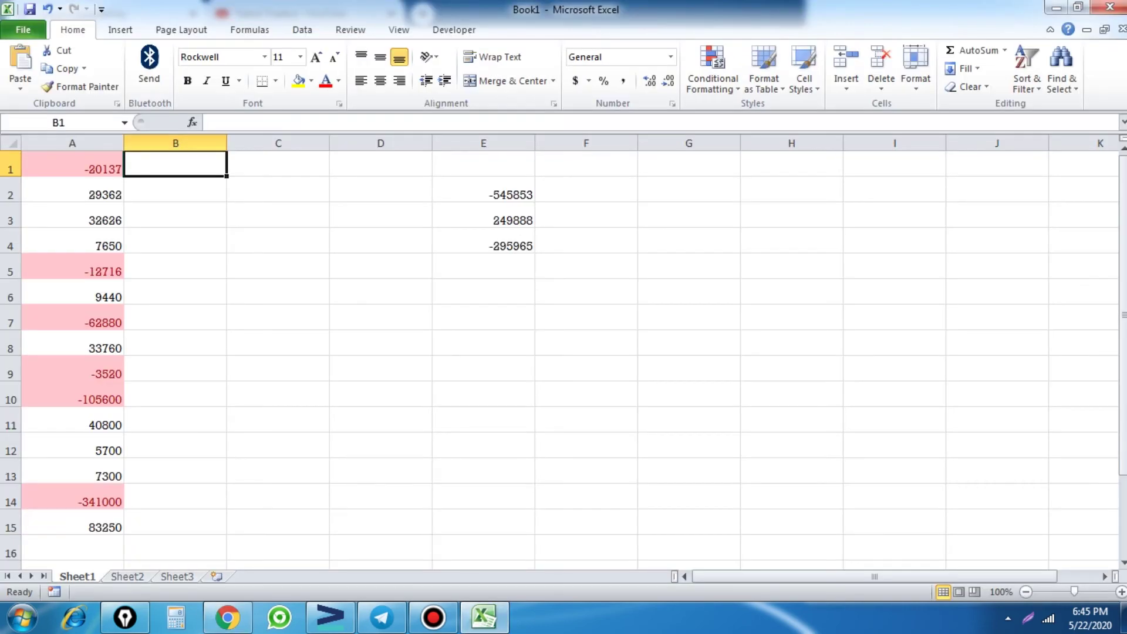
Step: Clear the -341000 loss in A14 and the losses in A9:A10
left_click(72, 164)
left_click(73, 271)
left_click(72, 323)
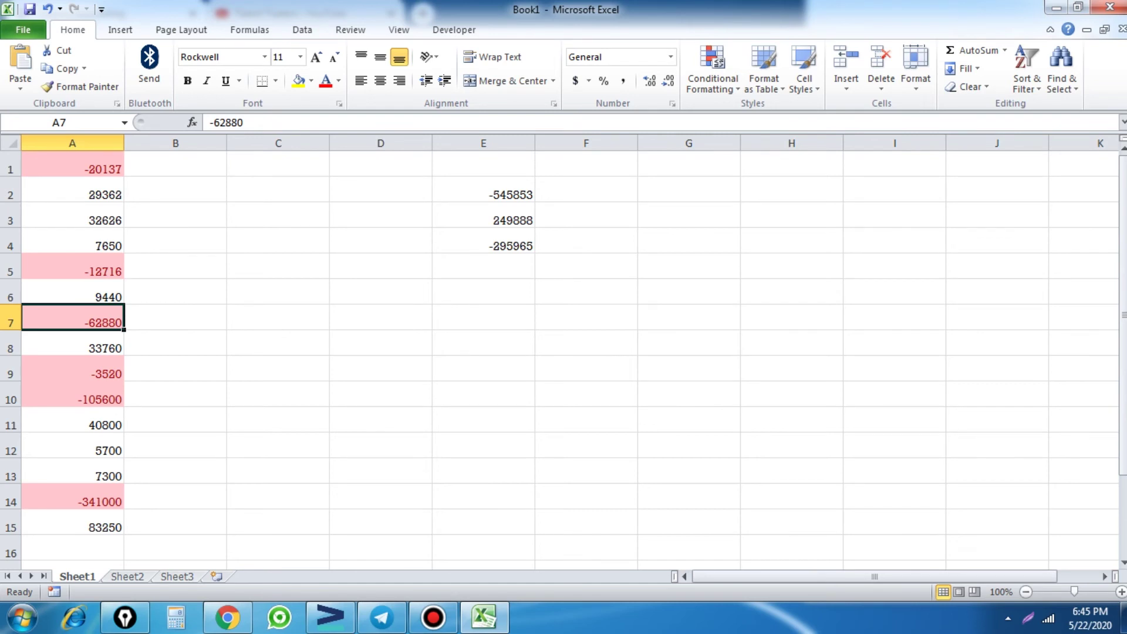
left_click(72, 502)
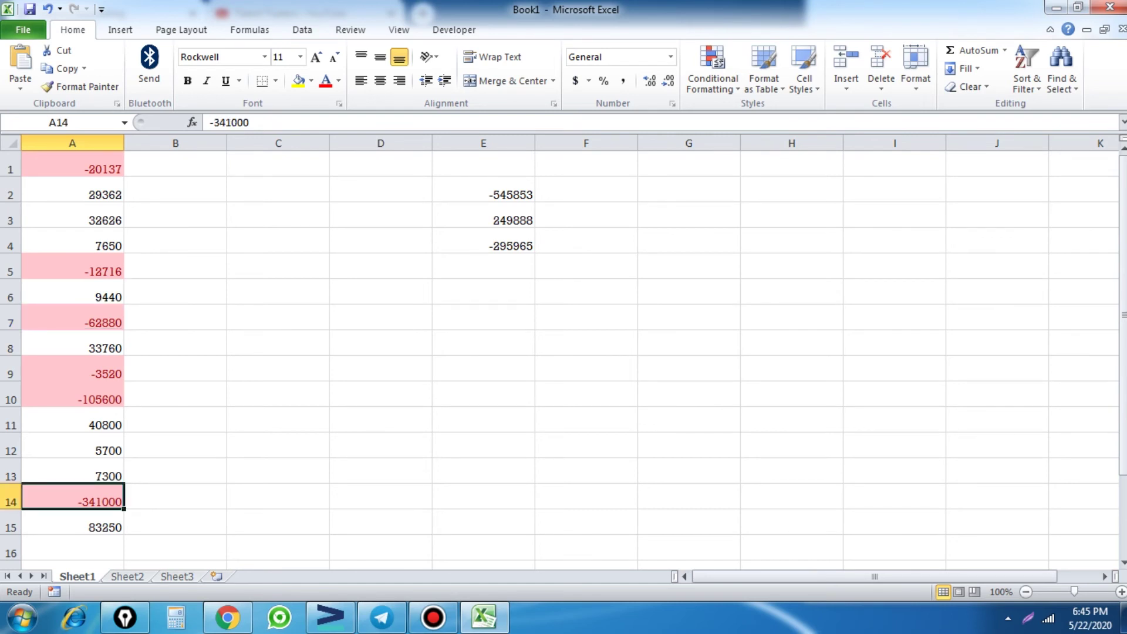
key("Delete")
left_click(72, 399)
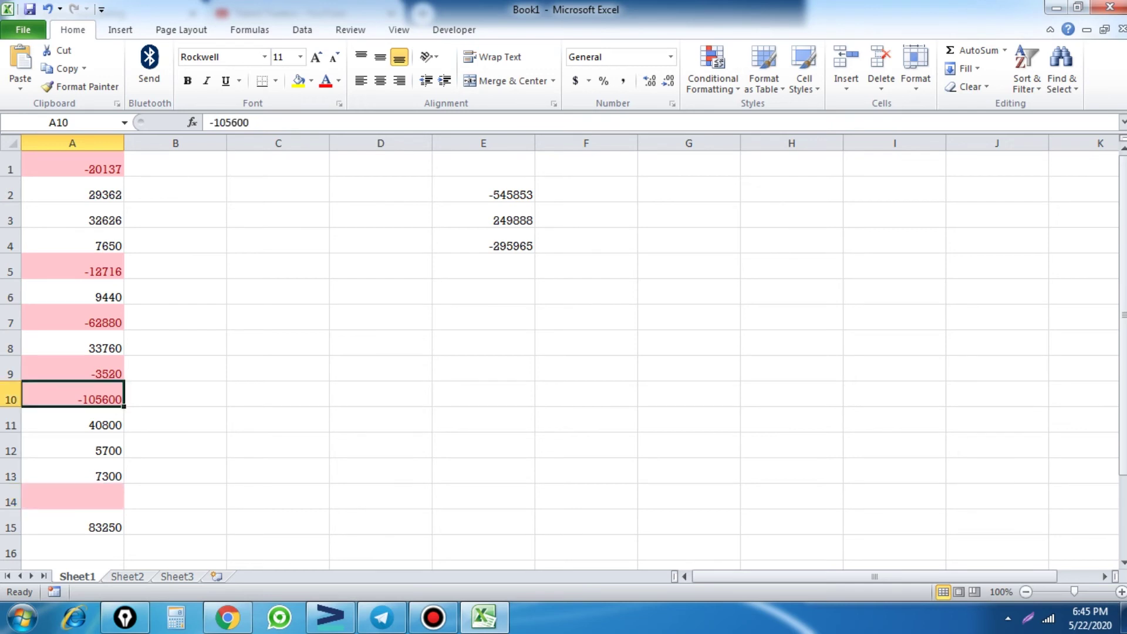
left_click_drag(73, 374, 72, 399)
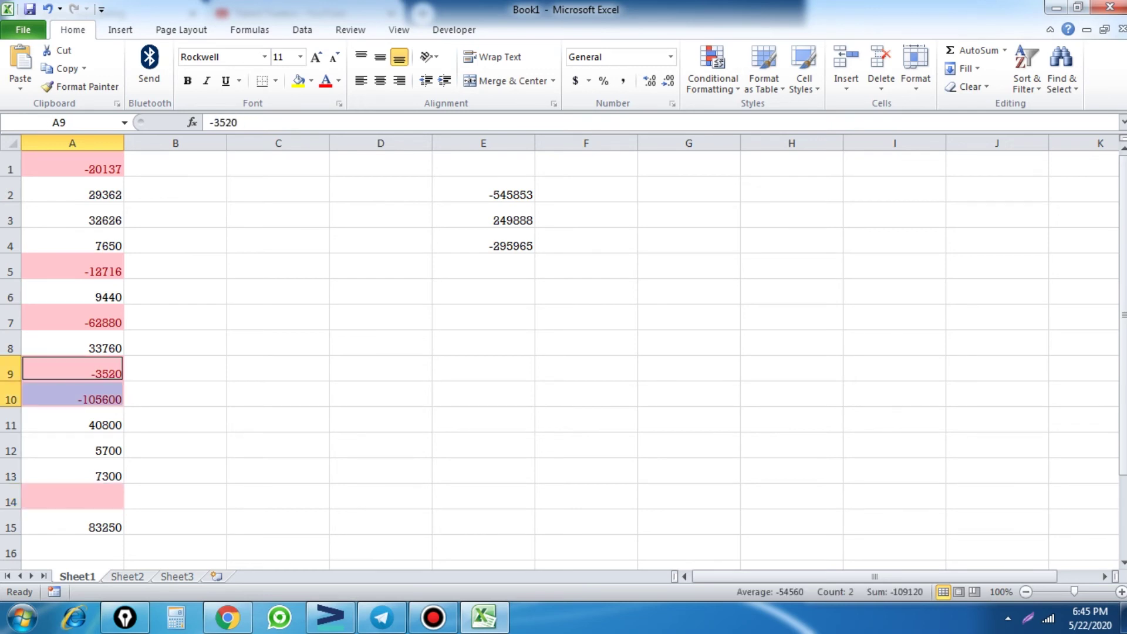
key("Delete")
Step: Clear the remaining losses in A1, A5 and A7, then select A1:A15 to check the 249888 total
left_click(72, 348)
left_click(72, 323)
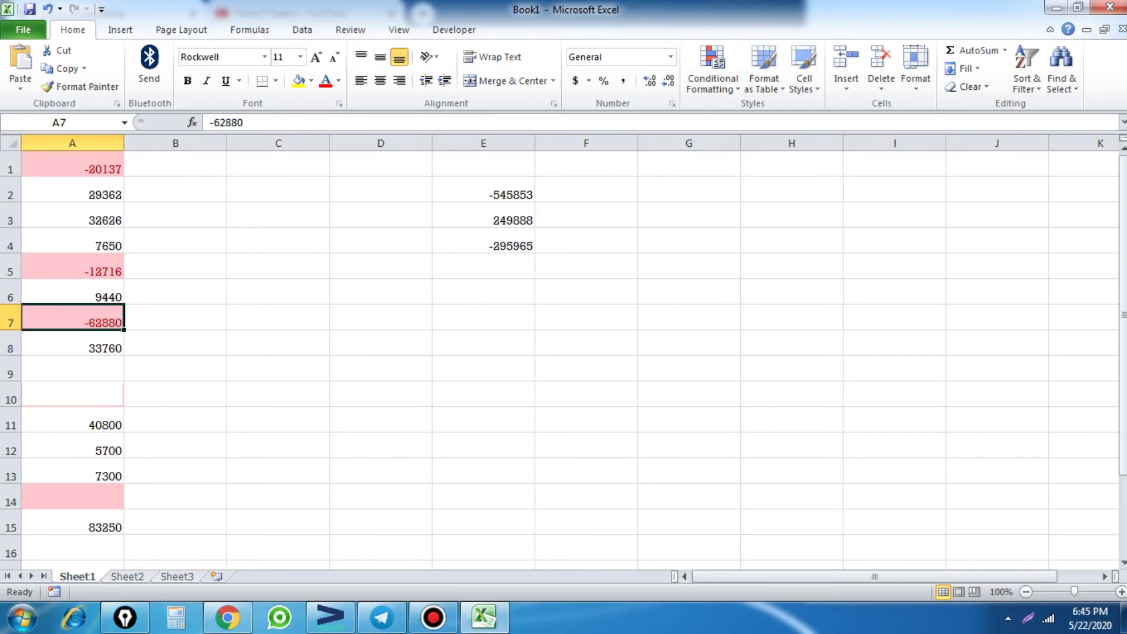
left_click(73, 271, "ctrl")
left_click(72, 169, "ctrl")
key("Delete")
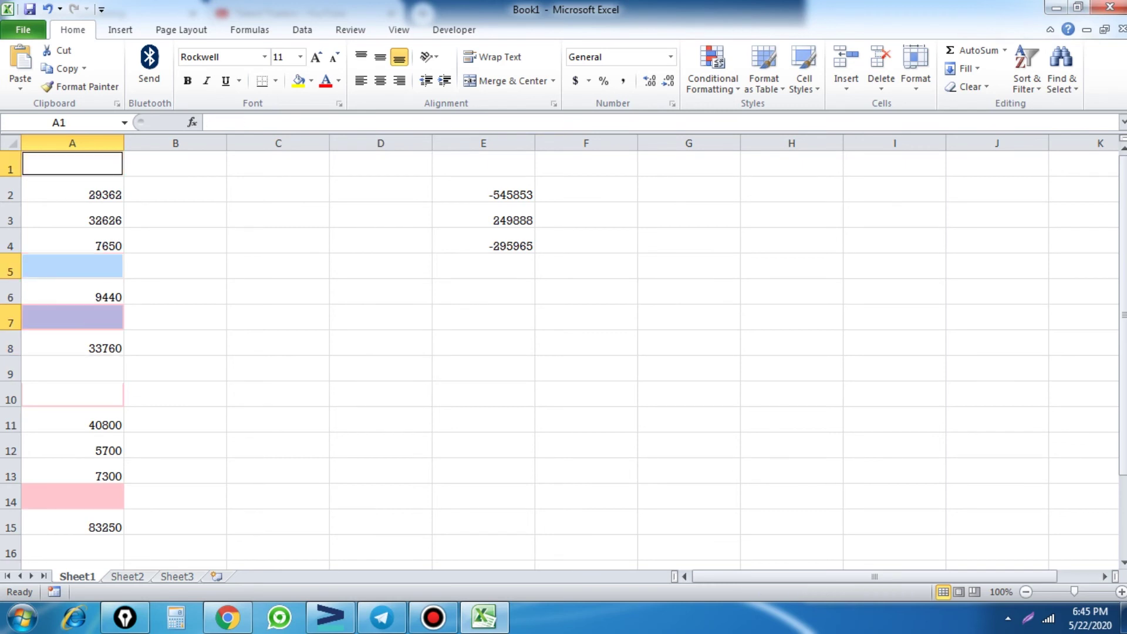
left_click(174, 317)
left_click_drag(72, 169, 72, 527)
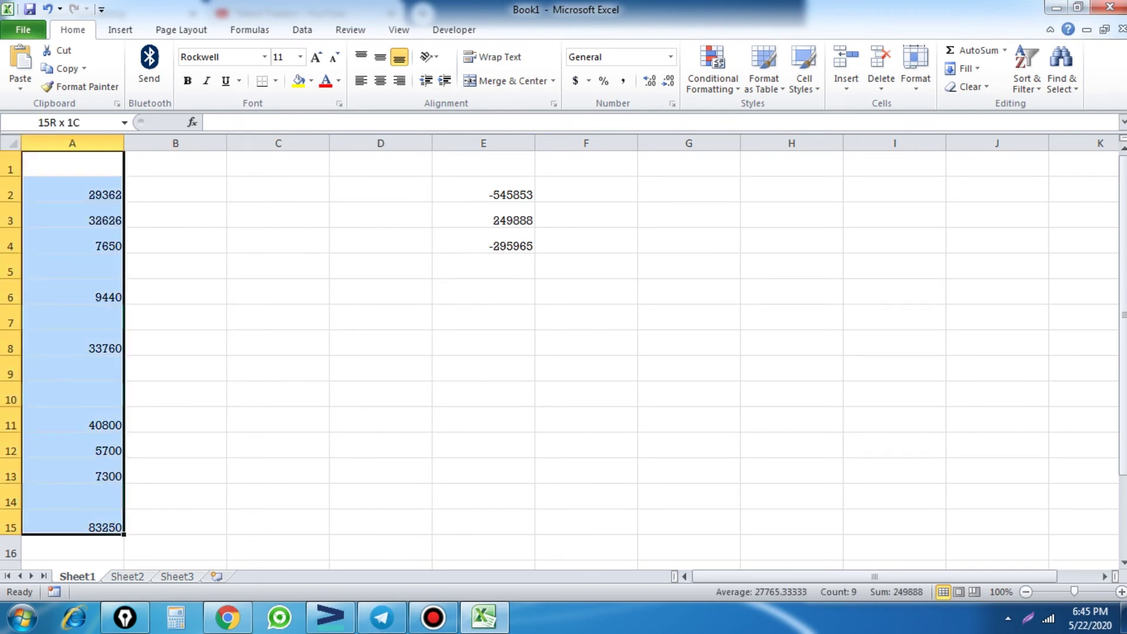
left_click(586, 450)
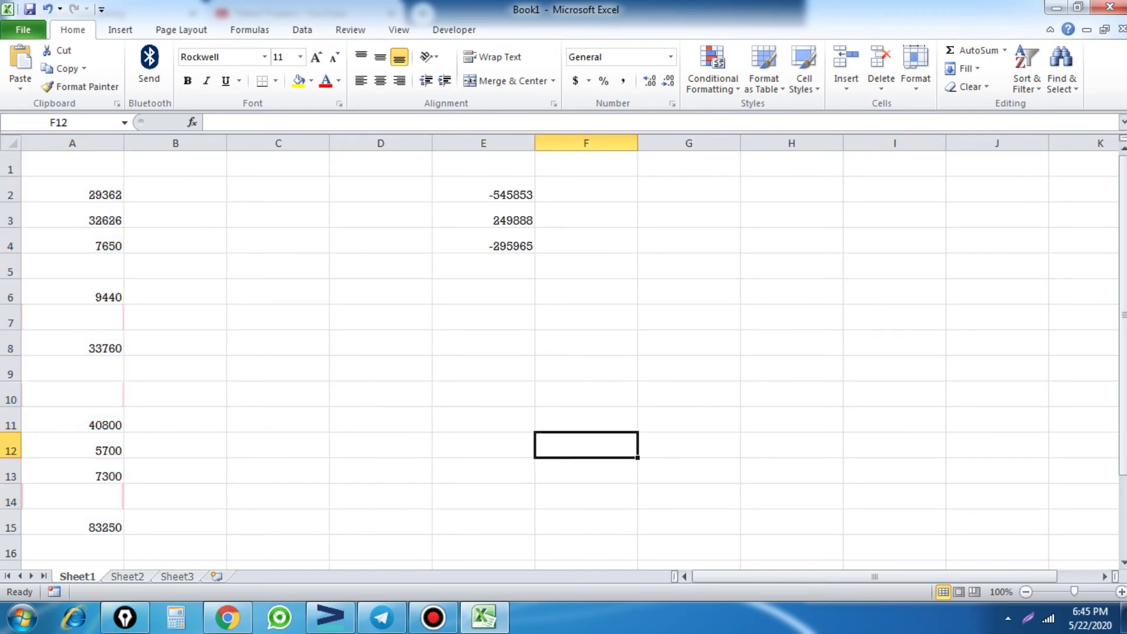
left_click(227, 617)
Step: Highlight the 3-year backtest's 37 trades and 51.35% win rate
scroll(563, 352, "up", 5)
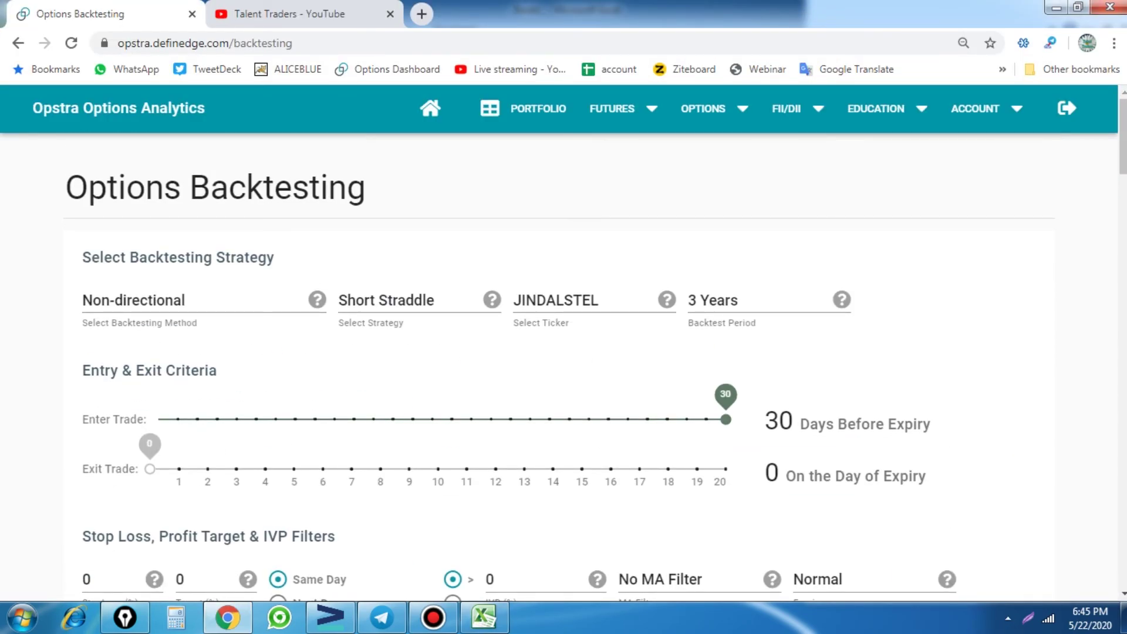
scroll(563, 352, "down", 5)
scroll(563, 352, "down", 5)
scroll(563, 352, "down", 1)
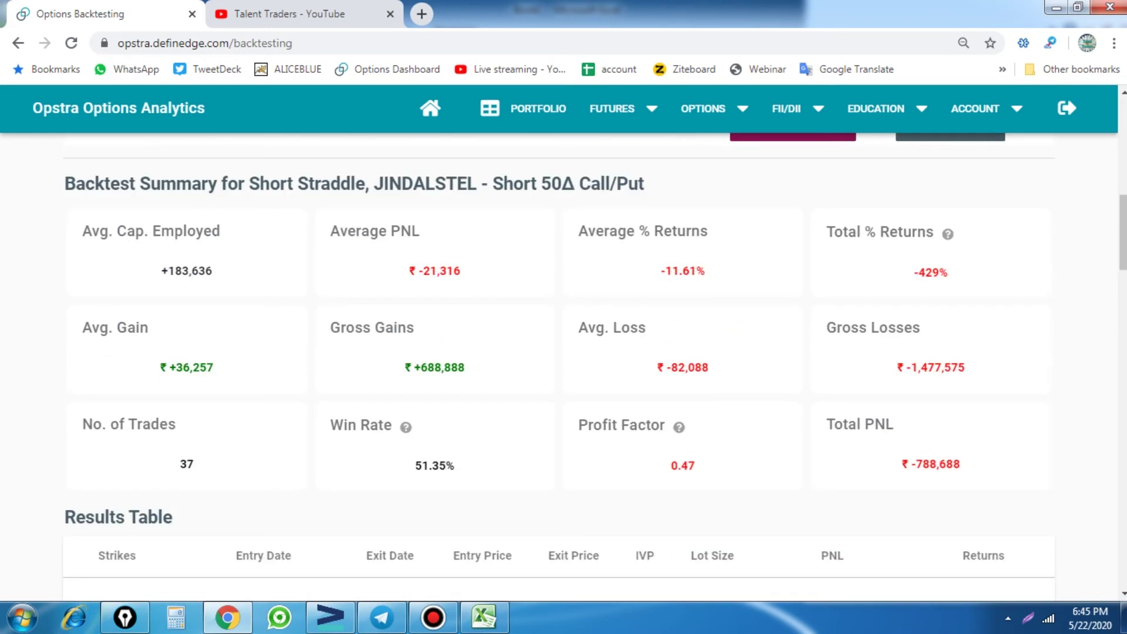
scroll(564, 352, "down", 1)
scroll(564, 353, "down", 5)
scroll(563, 352, "up", 1)
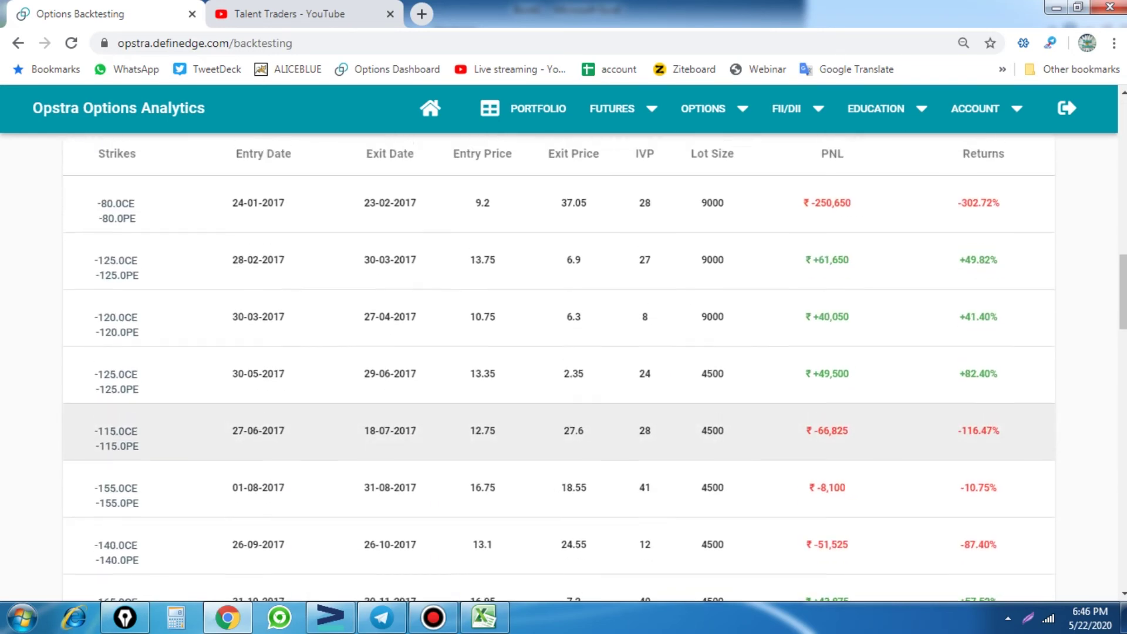
scroll(563, 352, "up", 3)
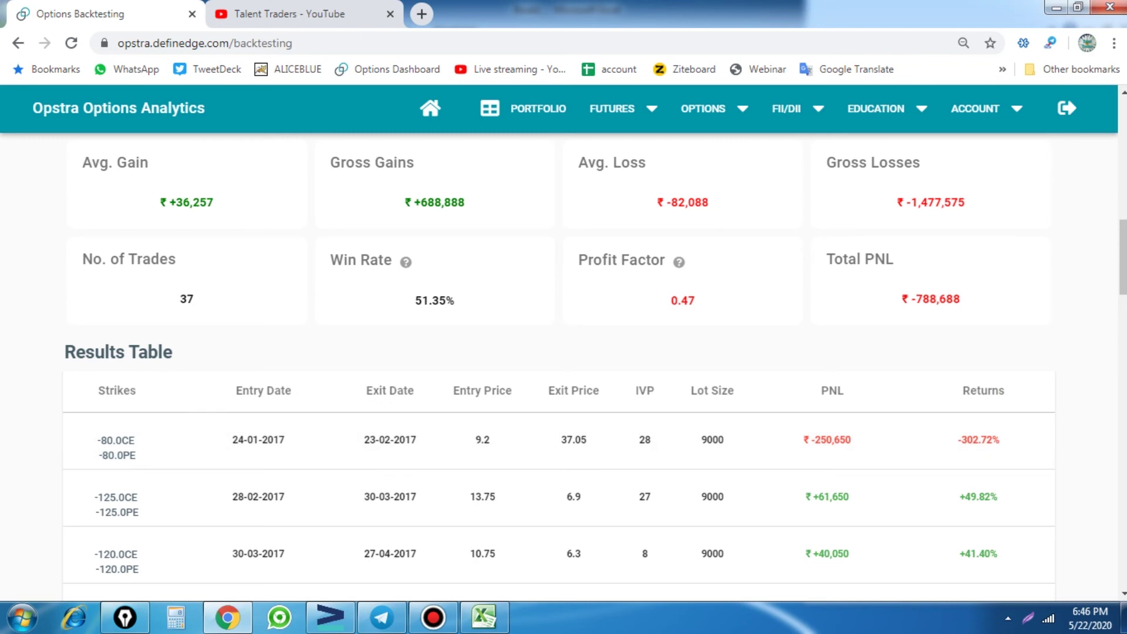
double_click(186, 299)
scroll(644, 446, "up", 3)
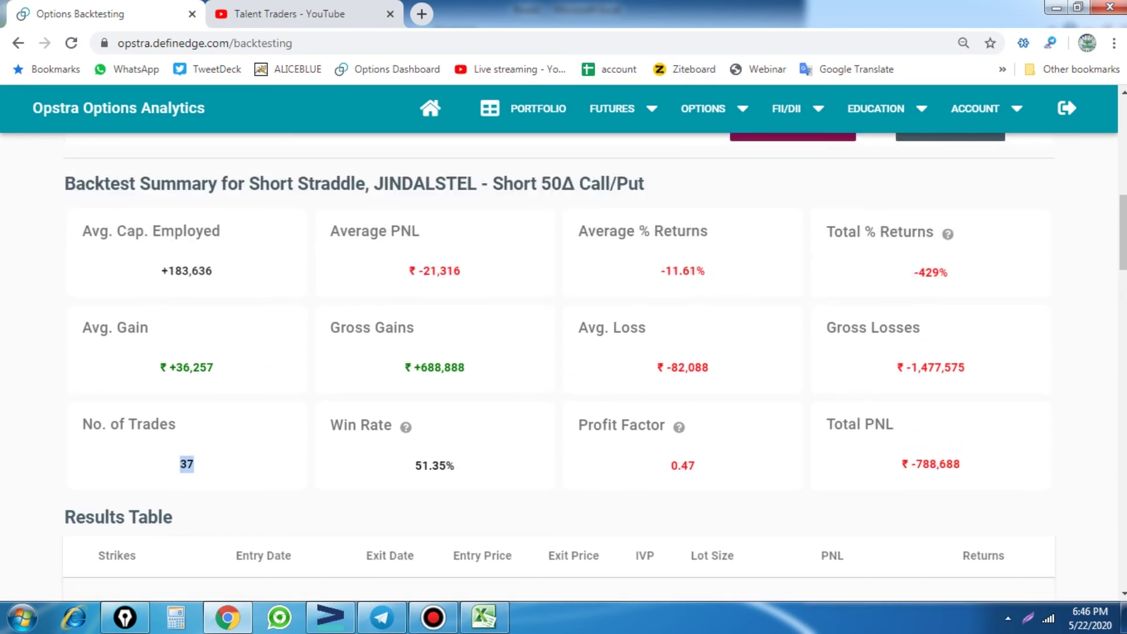
double_click(434, 465)
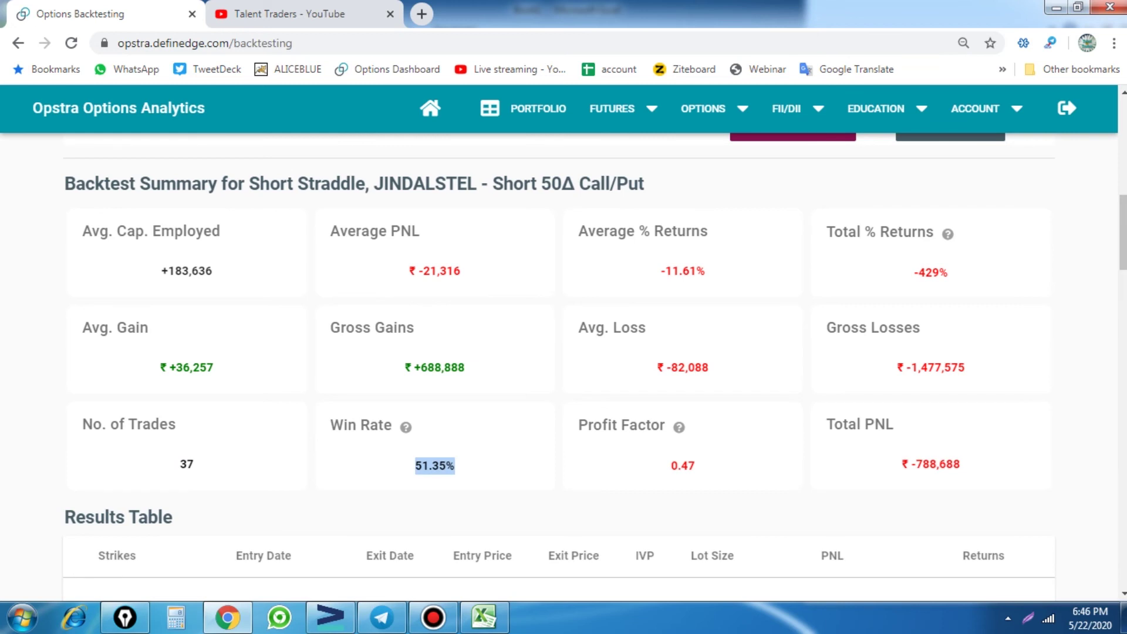
Step: Highlight the Total PNL of ₹ -788,688
scroll(564, 417, "down", 7)
scroll(563, 416, "up", 3)
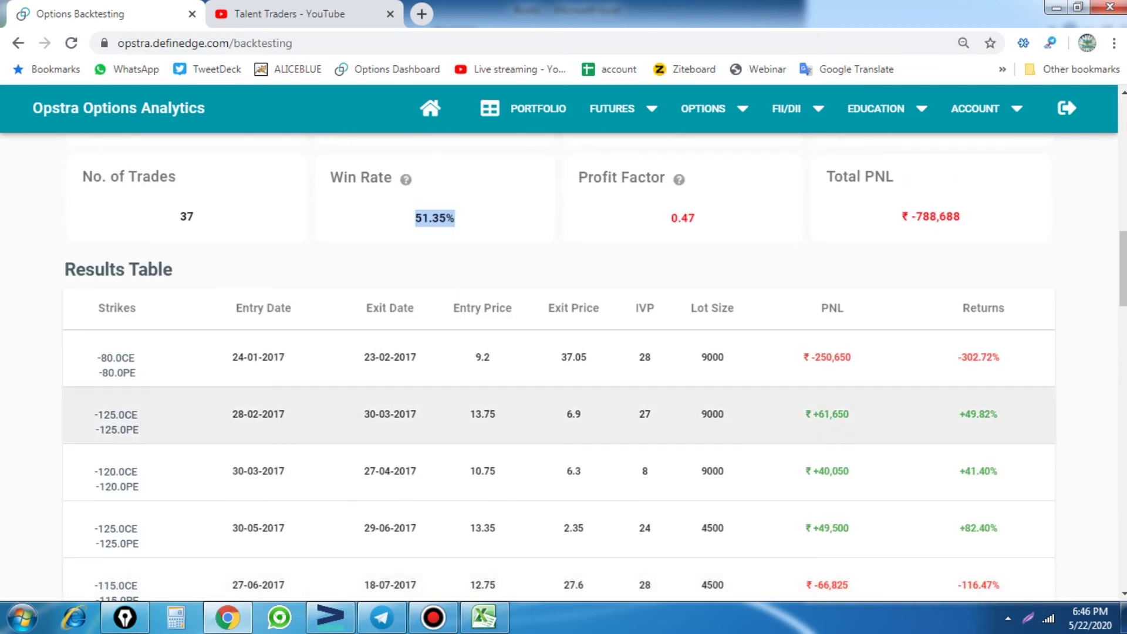
scroll(564, 404, "down", 2)
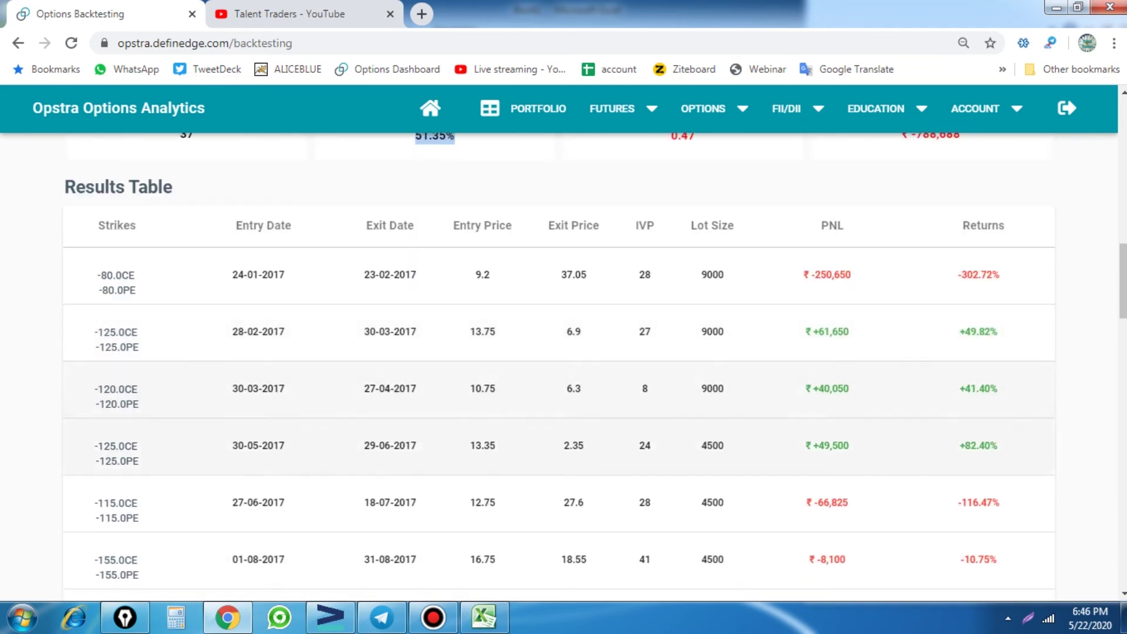
scroll(563, 387, "down", 3)
scroll(563, 387, "down", 2)
scroll(564, 387, "down", 5)
scroll(564, 364, "up", 5)
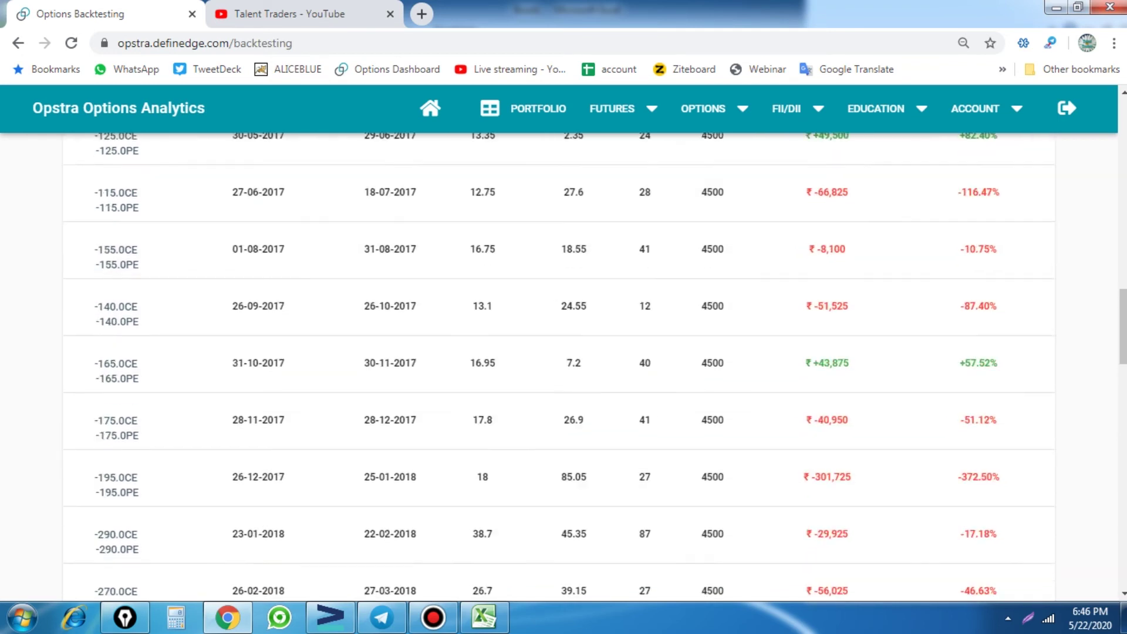
scroll(563, 364, "up", 10)
left_click_drag(902, 381, 959, 382)
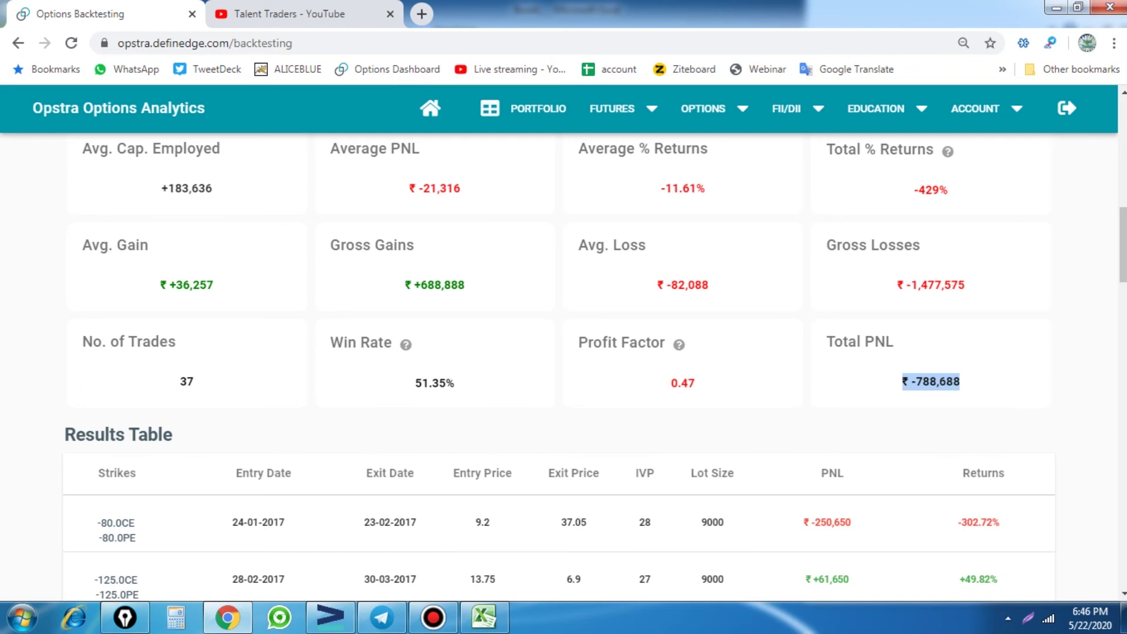
Step: Highlight the 85.05 exit price of the -195 trade in the Results Table
scroll(563, 364, "down", 1)
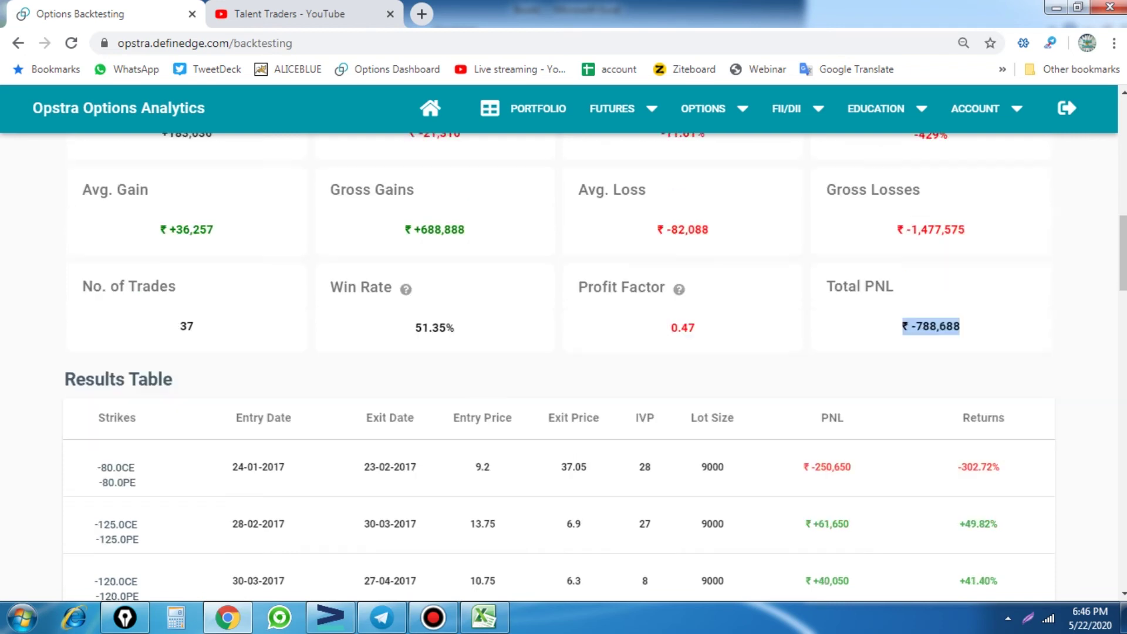
scroll(563, 364, "down", 9)
scroll(564, 364, "down", 4)
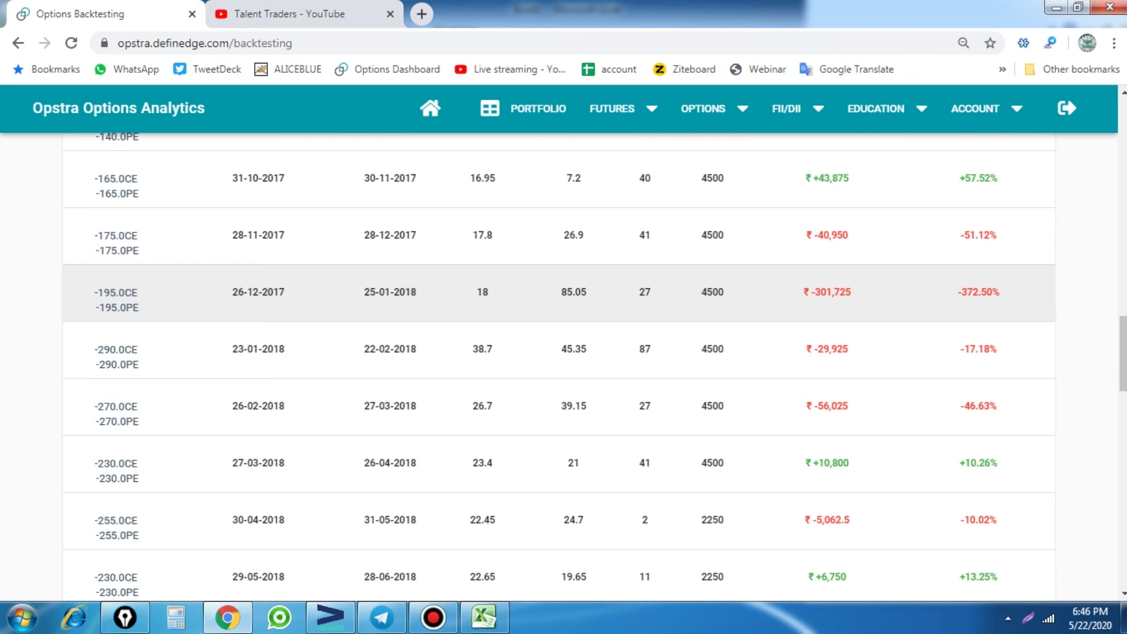
left_click_drag(560, 292, 587, 292)
Step: Scroll back up to the top of the backtest form
scroll(563, 366, "up", 4)
scroll(563, 367, "up", 4)
scroll(563, 366, "up", 3)
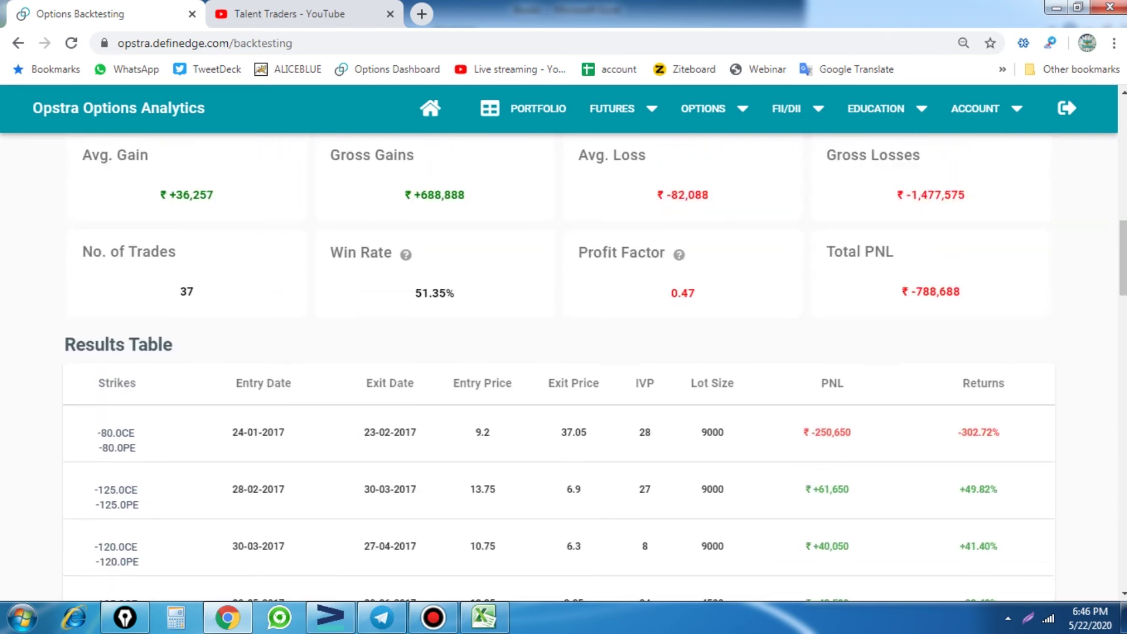
scroll(564, 367, "up", 3)
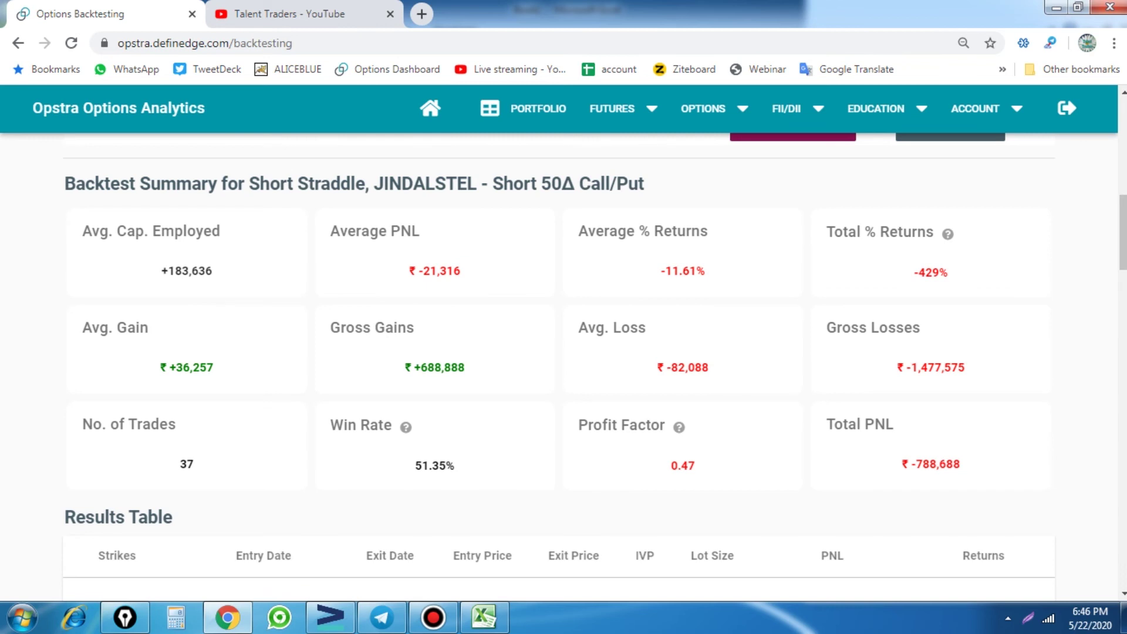
scroll(564, 367, "up", 2)
scroll(563, 367, "up", 1)
scroll(563, 366, "up", 3)
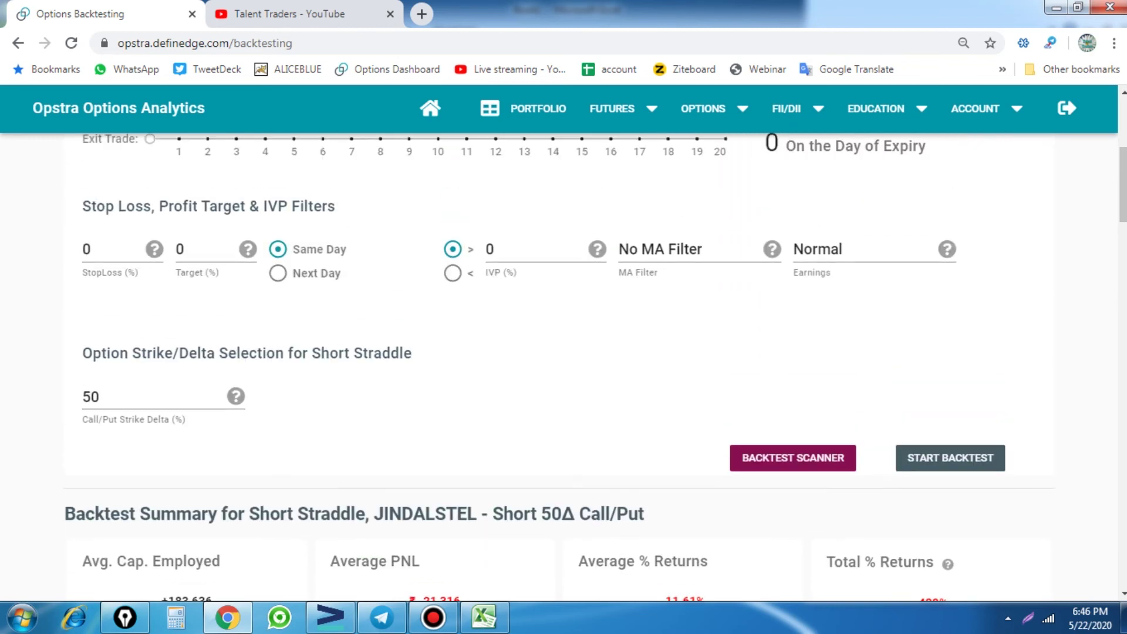
scroll(563, 366, "down", 1)
scroll(564, 367, "down", 1)
scroll(564, 367, "down", 2)
scroll(563, 367, "down", 3)
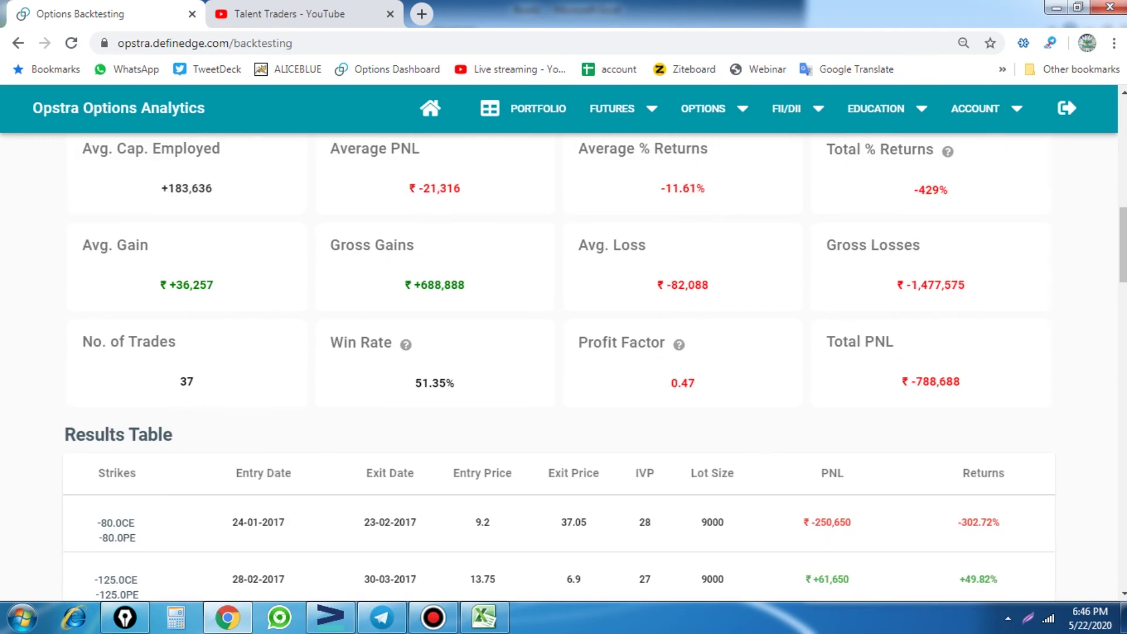
scroll(481, 490, "up", 4)
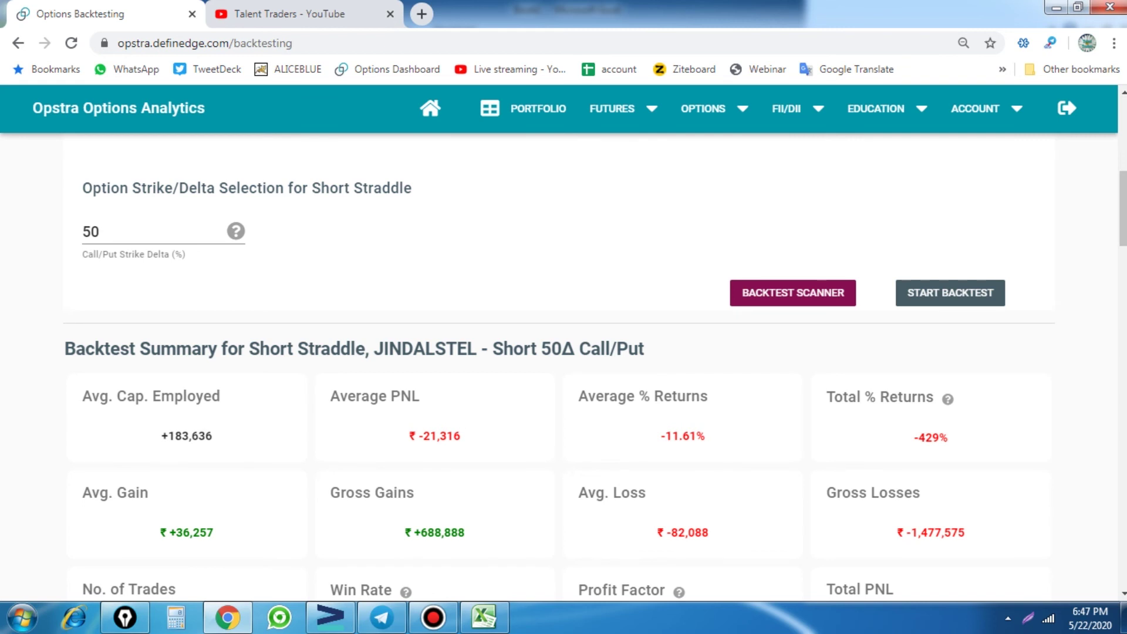
scroll(564, 364, "up", 2)
Step: Set the backtesting method to Technical Trading and browse its strategy list
scroll(563, 364, "up", 8)
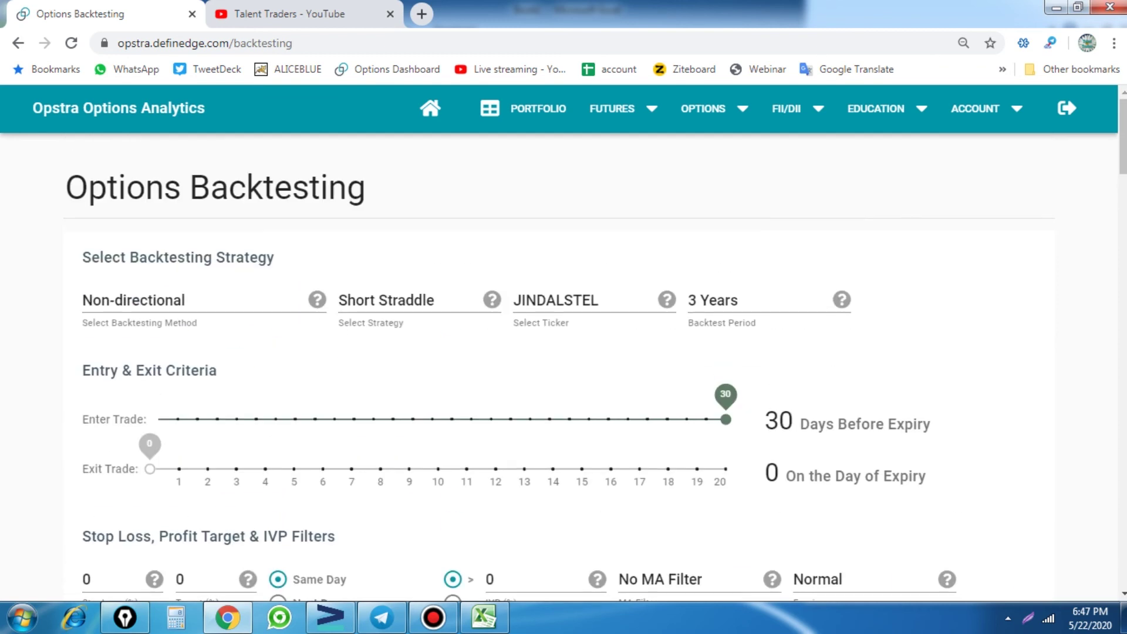
left_click(177, 300)
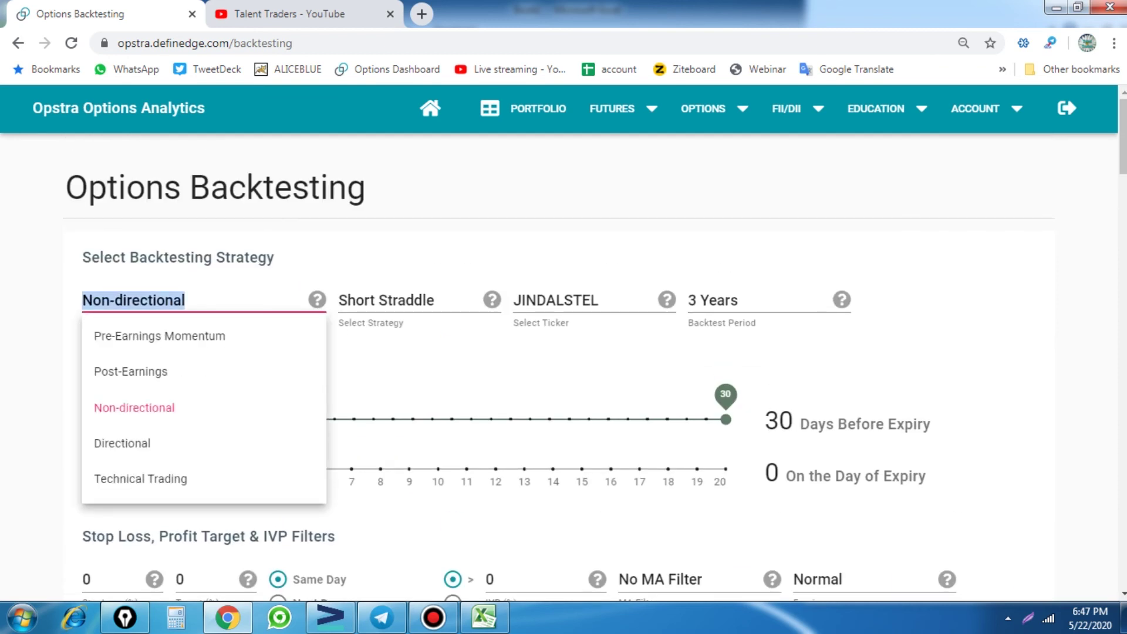
scroll(141, 479, "down", 1)
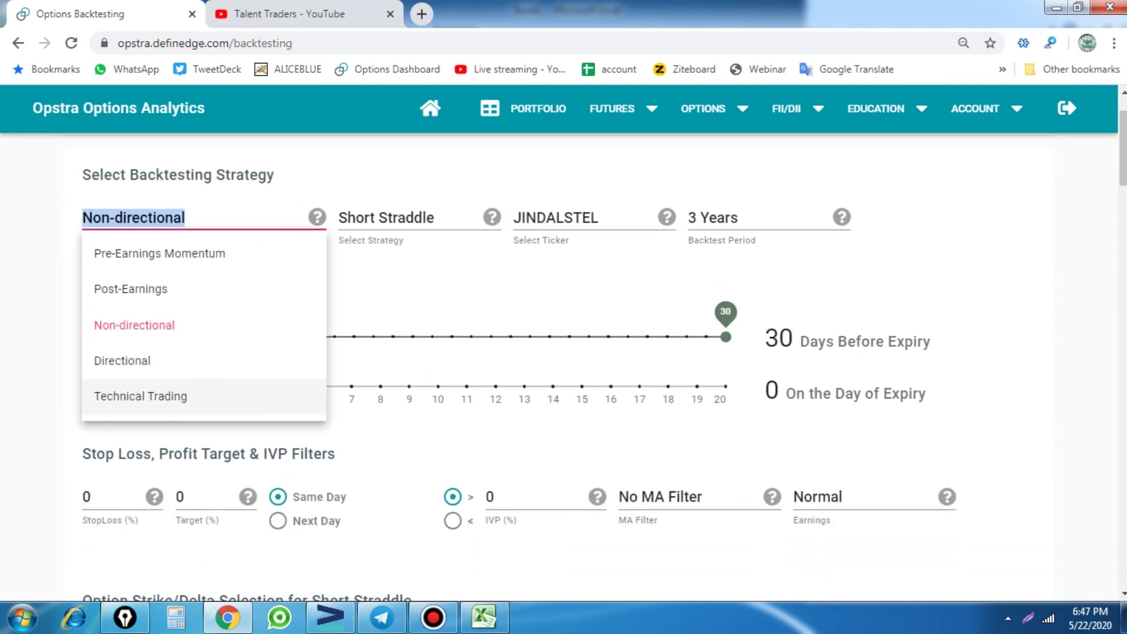
left_click(140, 395)
left_click(381, 218)
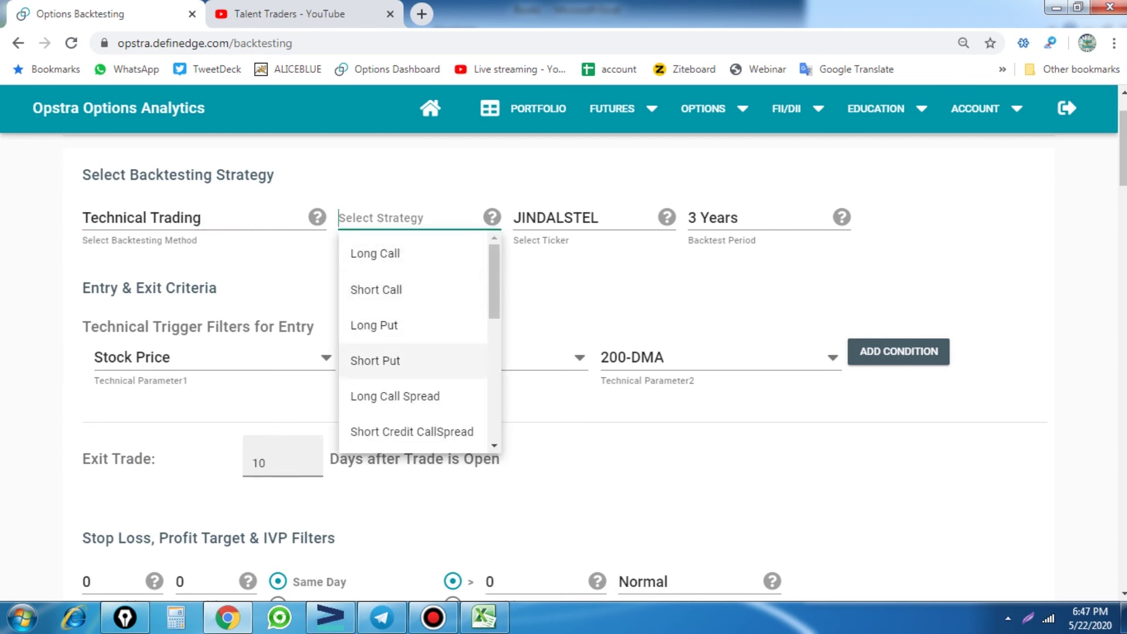
scroll(411, 360, "down", 2)
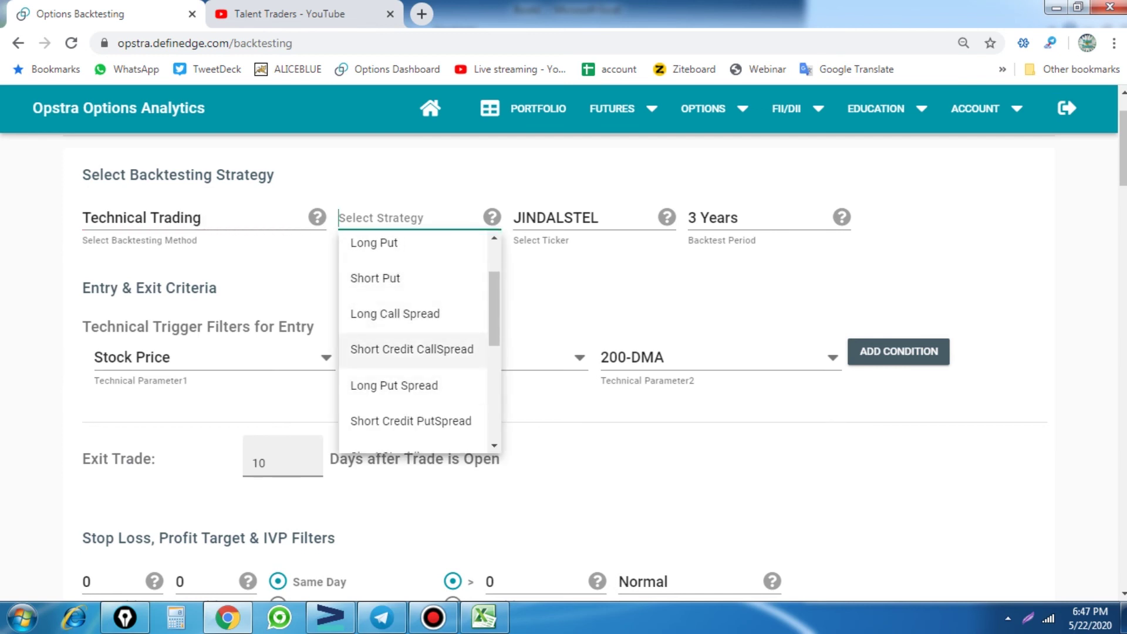
scroll(410, 376, "down", 2)
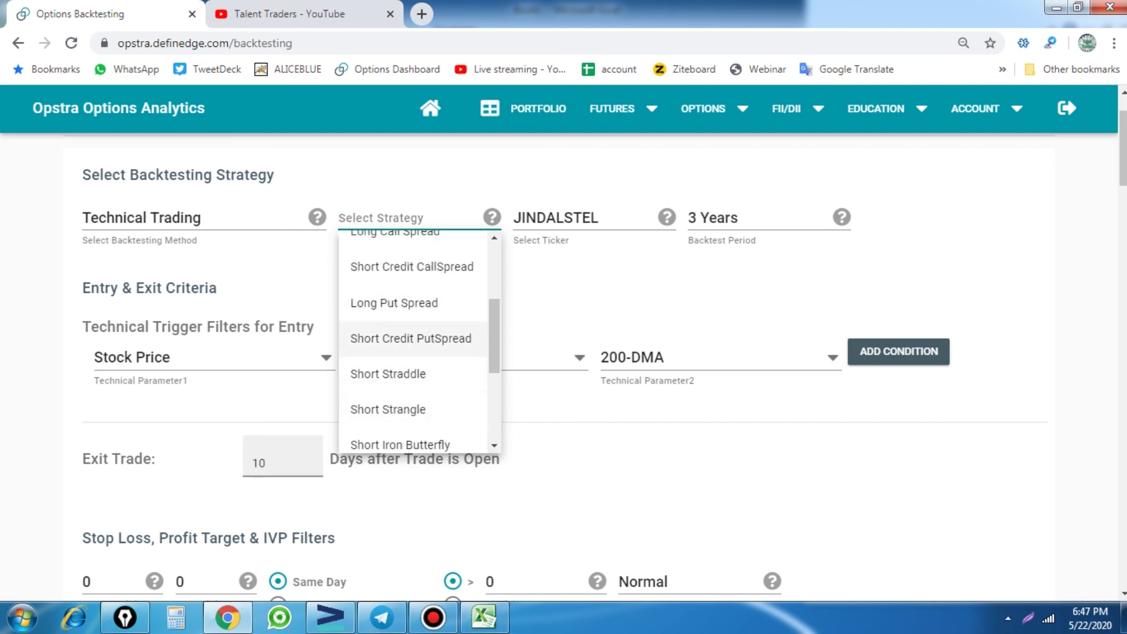
scroll(411, 347, "down", 5)
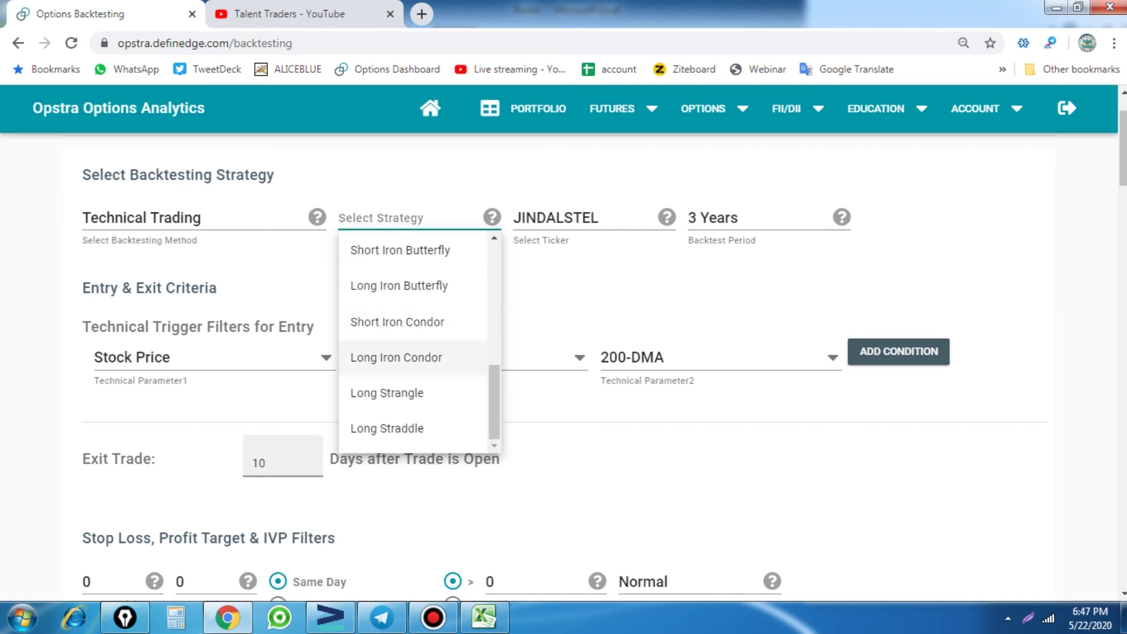
Step: Switch the backtesting method to Directional and review its strategies without choosing one
left_click(141, 218)
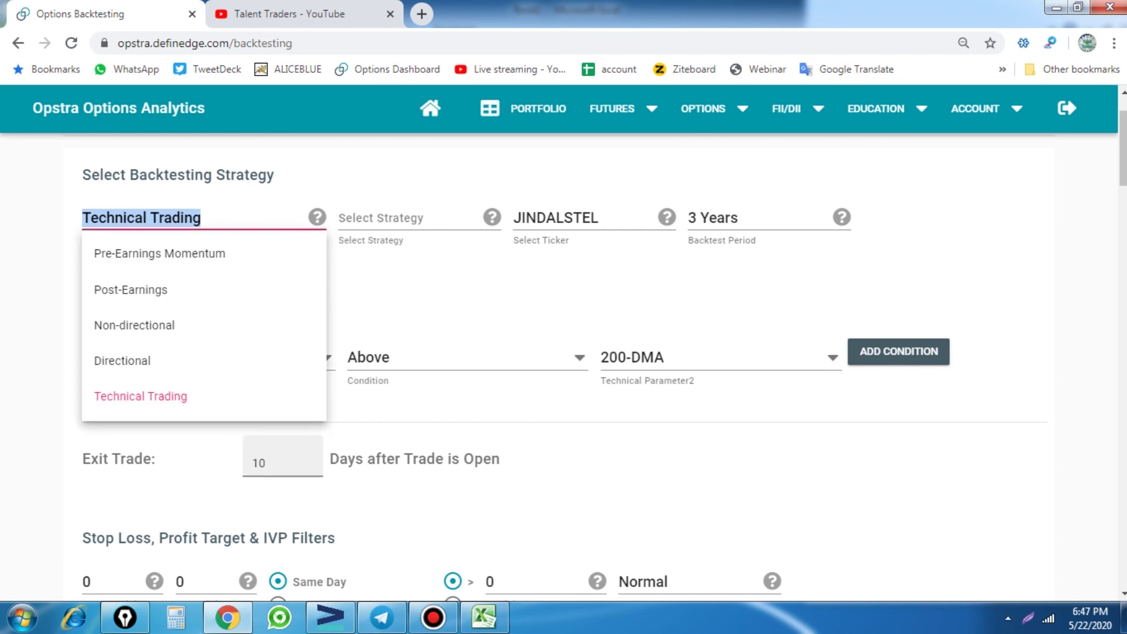
left_click(122, 361)
left_click(381, 217)
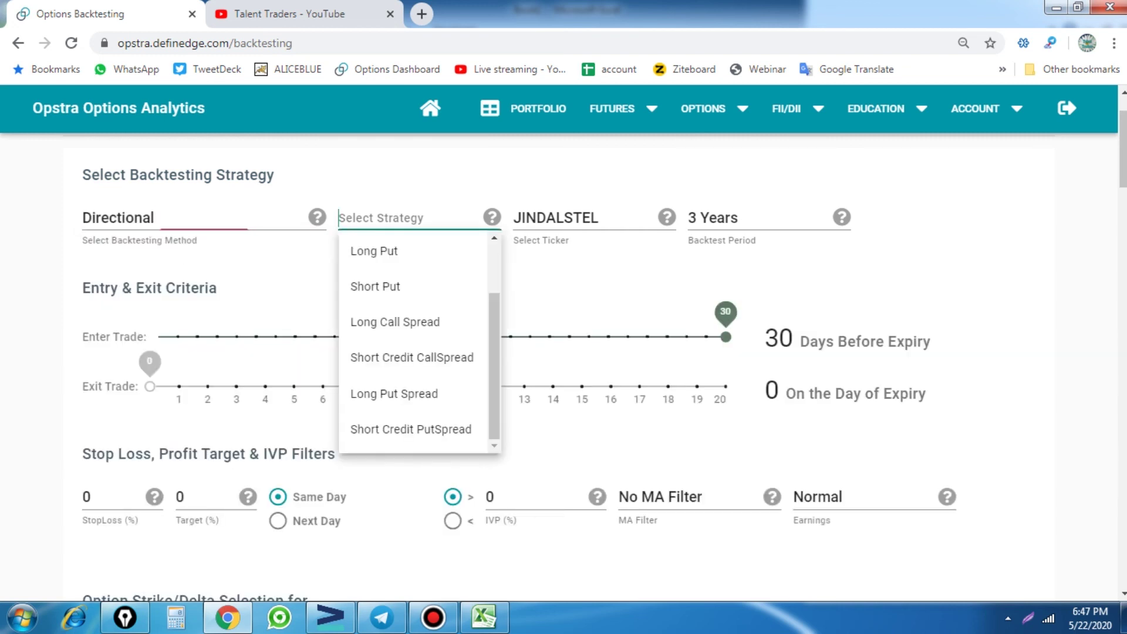
scroll(564, 352, "down", 4)
scroll(563, 352, "down", 1)
scroll(563, 352, "up", 2)
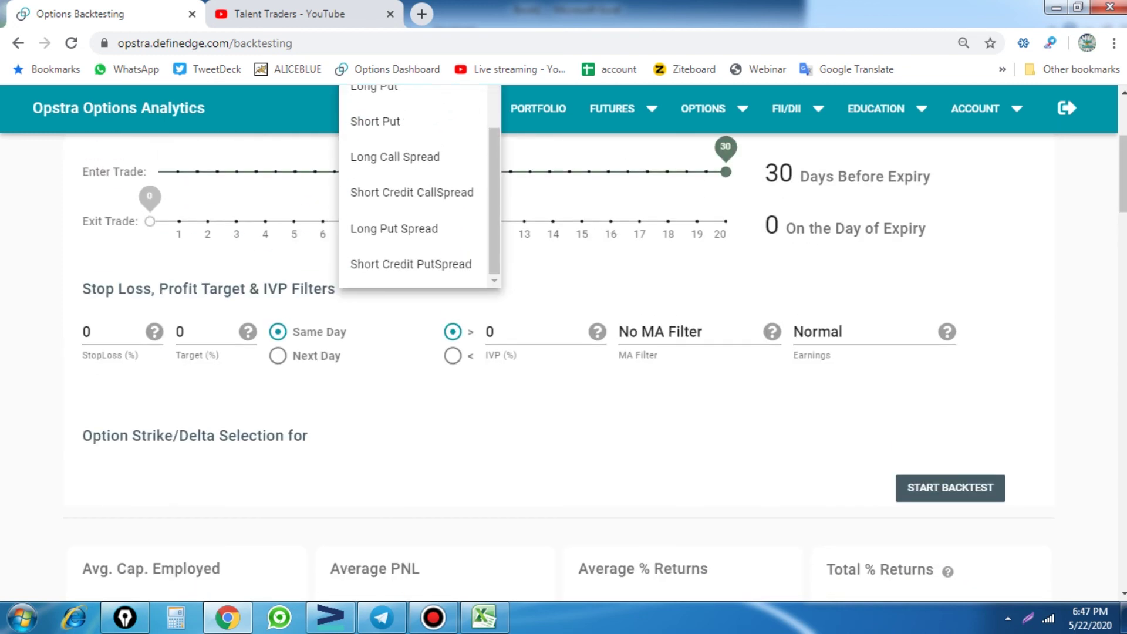
scroll(411, 439, "up", 4)
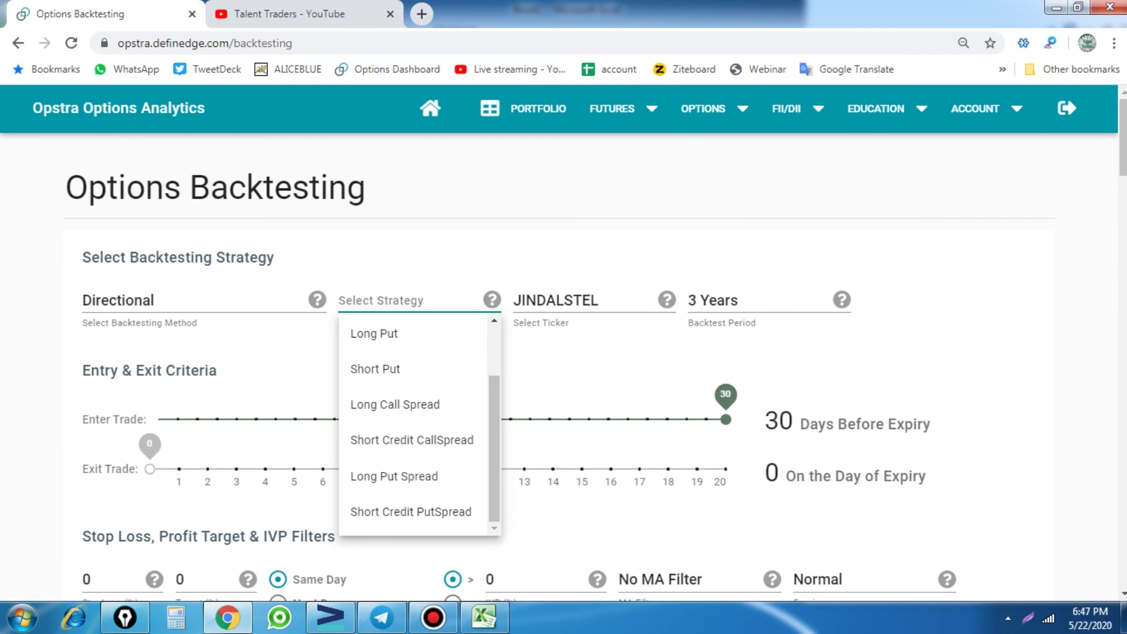
key("Escape")
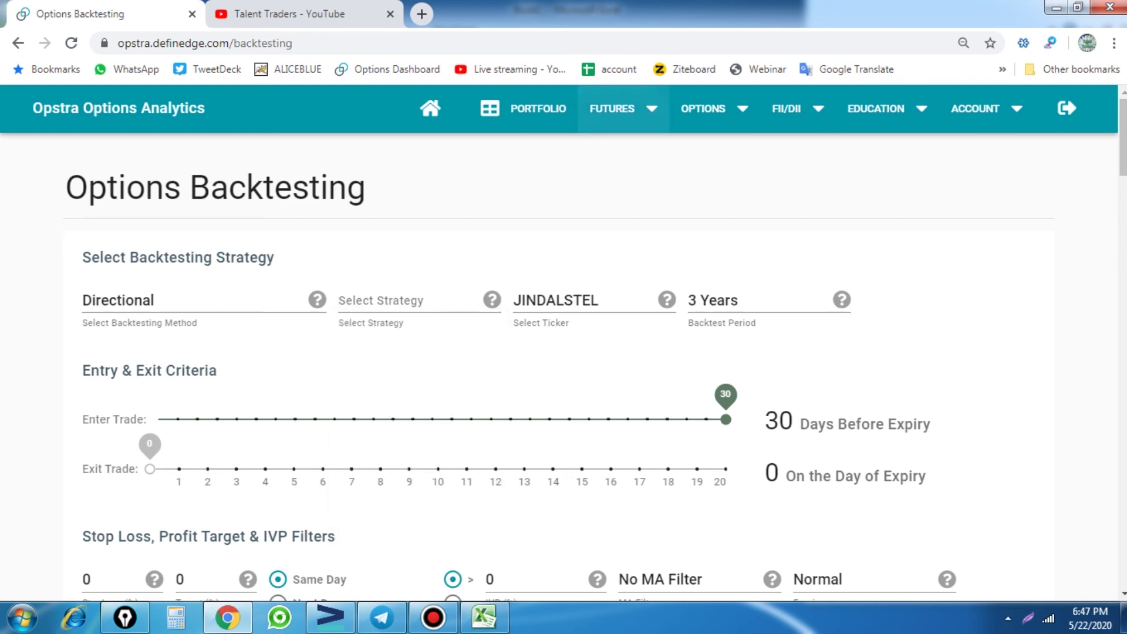
Step: Look through the FUTURES menu, then go to the OPTIONS menu
left_click(643, 108)
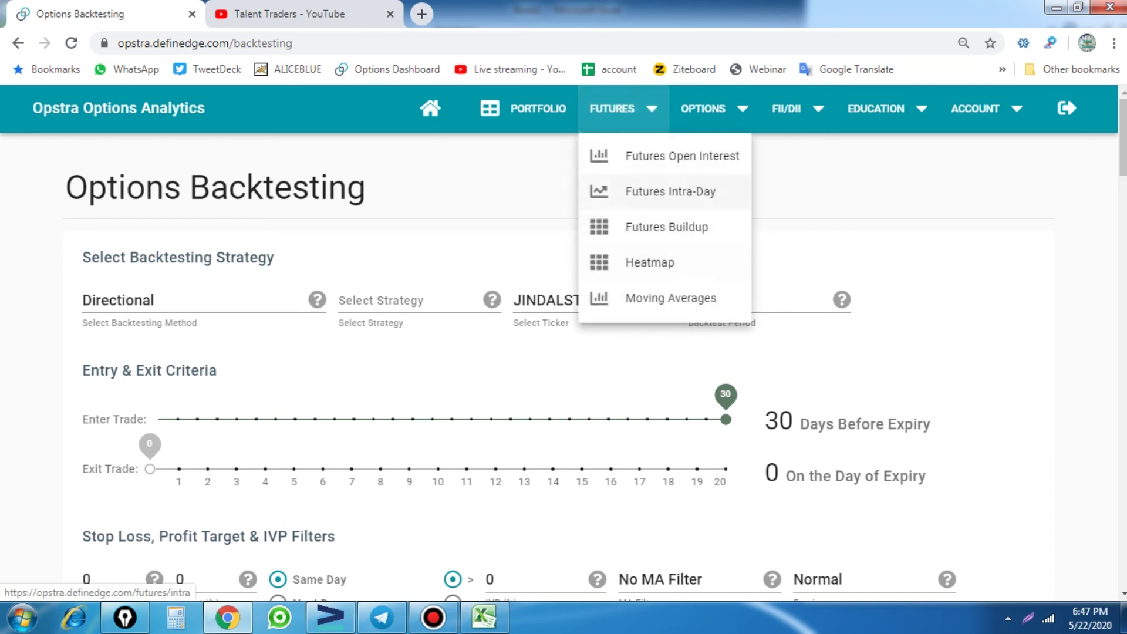
key("Escape")
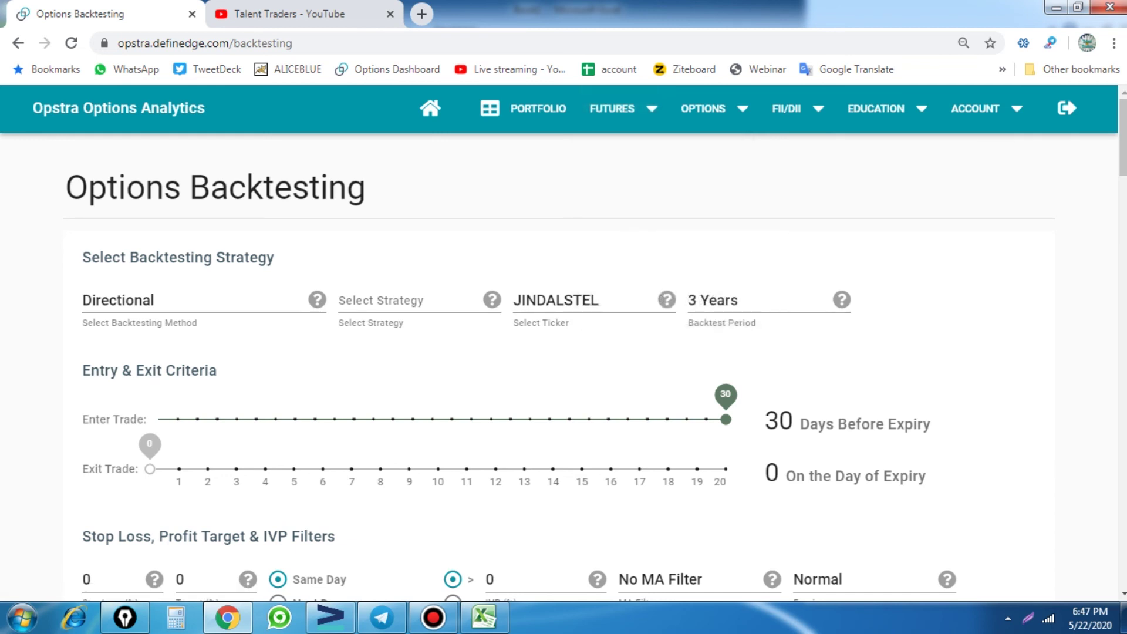
left_click(710, 109)
Step: Load the IV chart for JINDALSTEL by searching 'jind' in the ticker box
left_click(740, 275)
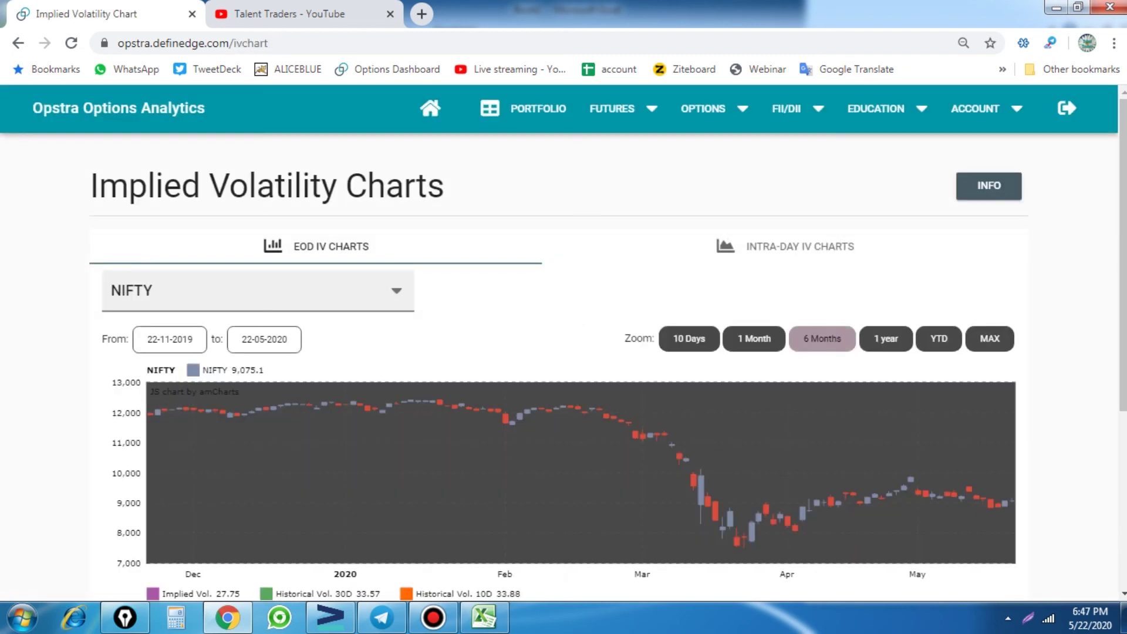
left_click(252, 290)
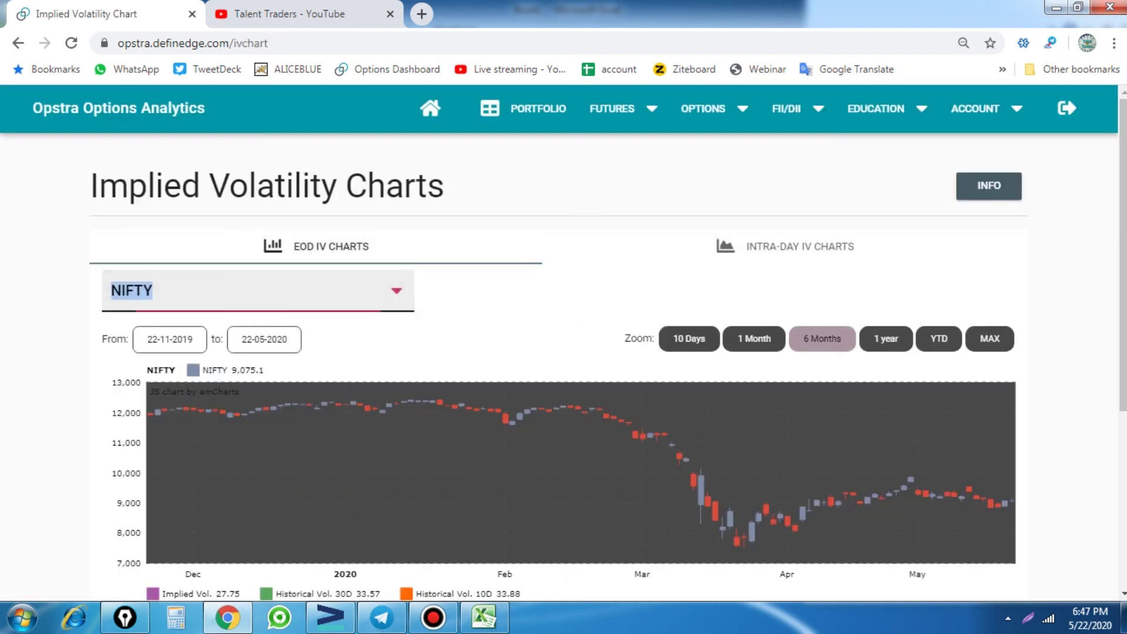
type("jin")
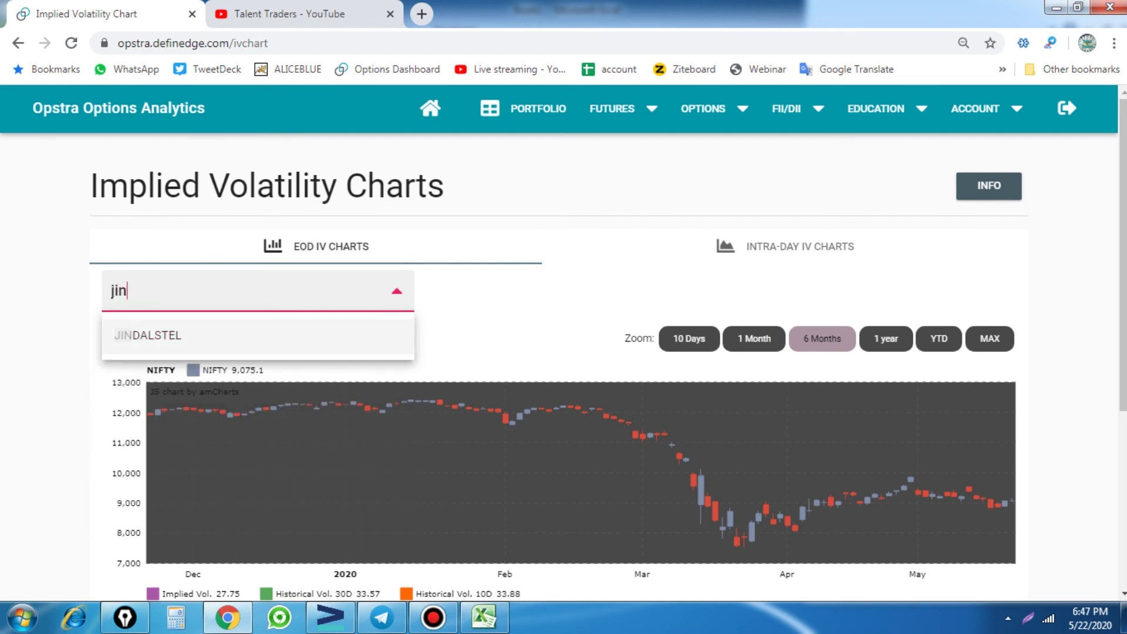
type("d")
key("Return")
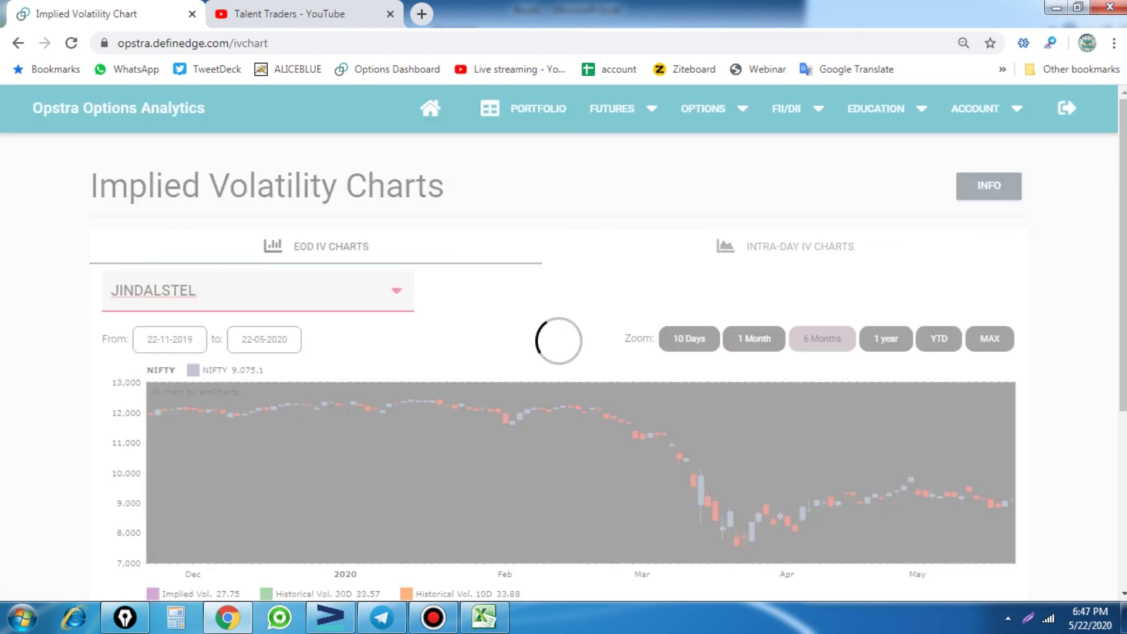
Step: Hide the Historical Vol. 10D and 30D lines, leaving only Implied Vol
scroll(563, 440, "down", 4)
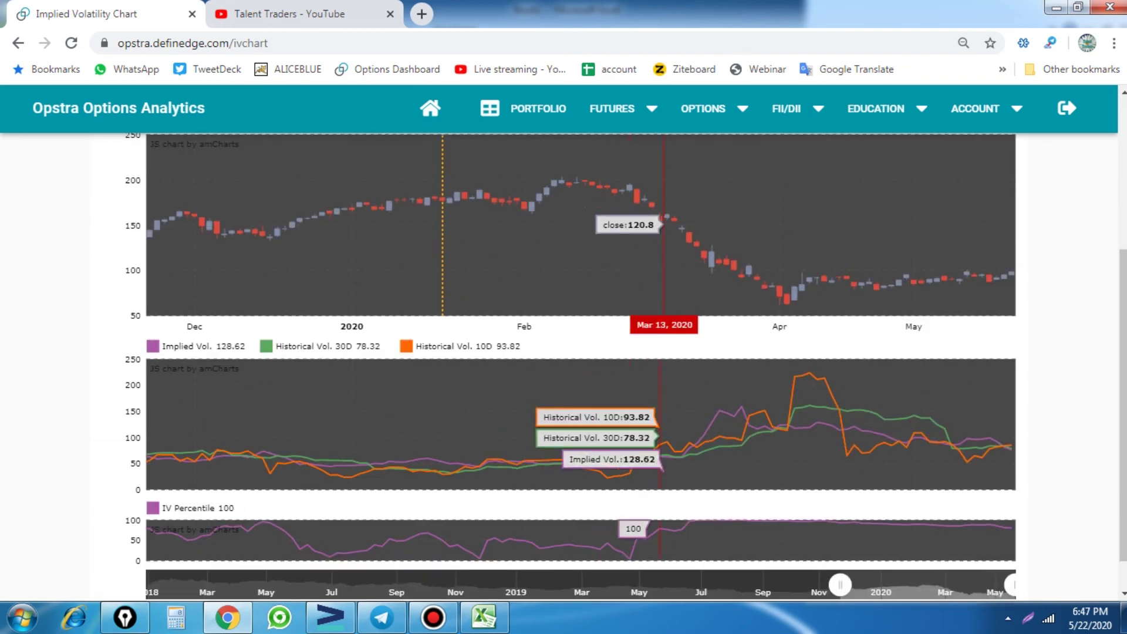
left_click(406, 345)
left_click(265, 346)
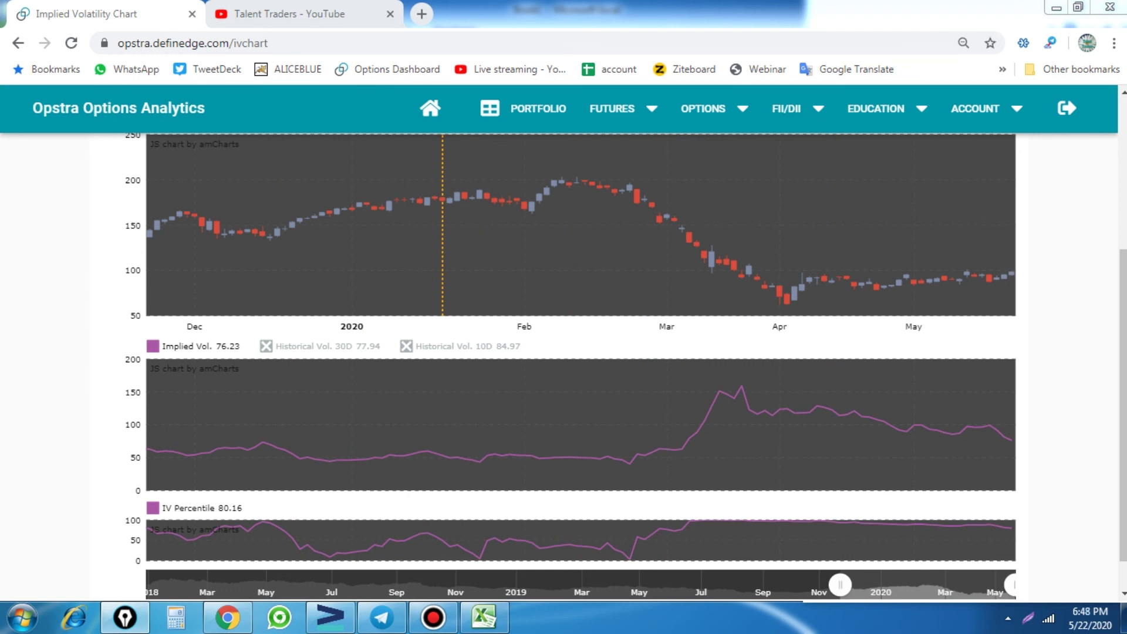
Step: Draw pink lines and notes marking the flat low IV stretch and the rising spike
left_click_drag(144, 450, 680, 451)
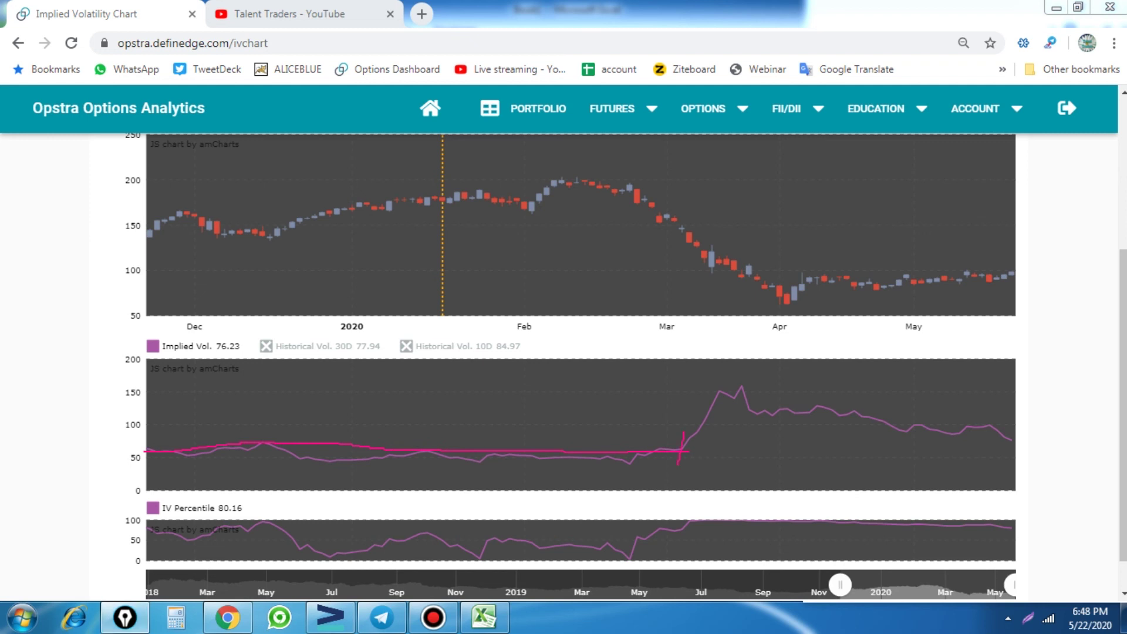
mouse_move(370, 391)
left_mouse_down()
mouse_move(359, 417)
mouse_move(384, 392)
mouse_move(378, 405)
mouse_move(418, 397)
left_mouse_up()
mouse_move(684, 437)
left_mouse_down()
mouse_move(732, 392)
mouse_move(810, 416)
left_mouse_up()
mouse_move(680, 456)
left_mouse_down()
mouse_move(852, 419)
mouse_move(810, 413)
left_mouse_up()
mouse_move(655, 382)
left_mouse_down()
mouse_move(642, 404)
mouse_move(672, 388)
left_mouse_up()
left_click_drag(698, 354, 678, 388)
left_click_drag(682, 378, 704, 384)
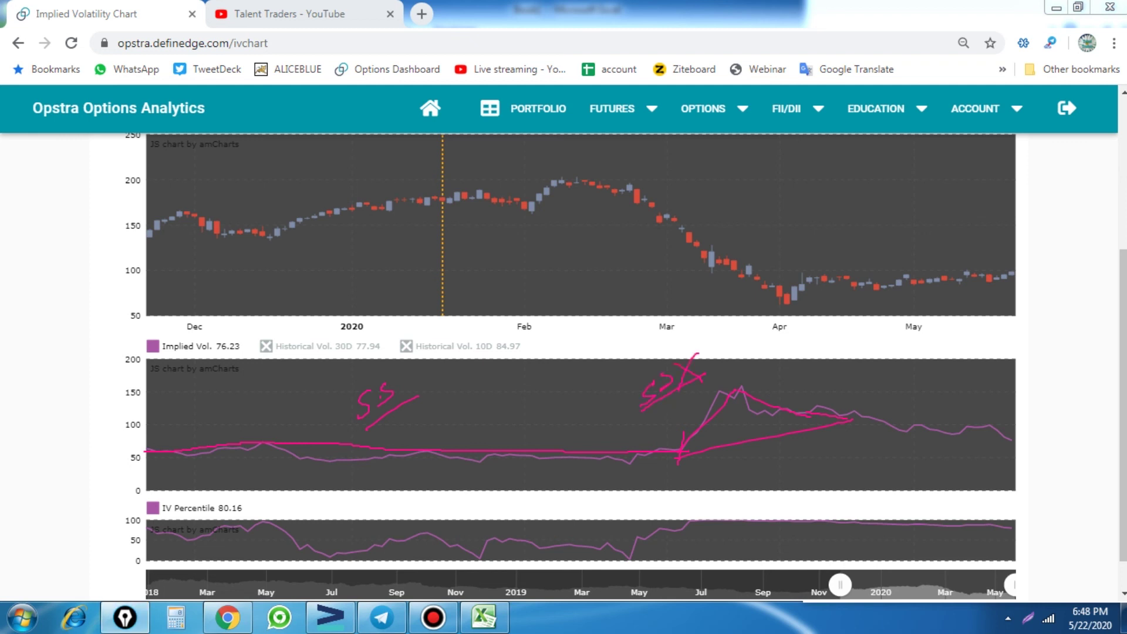
Step: Mark the recent IV level with a line, vertical dividers between phases and extra notes
left_click_drag(885, 435, 1013, 430)
mouse_move(909, 460)
left_mouse_down()
mouse_move(899, 478)
mouse_move(958, 453)
left_mouse_up()
left_click_drag(675, 376, 678, 510)
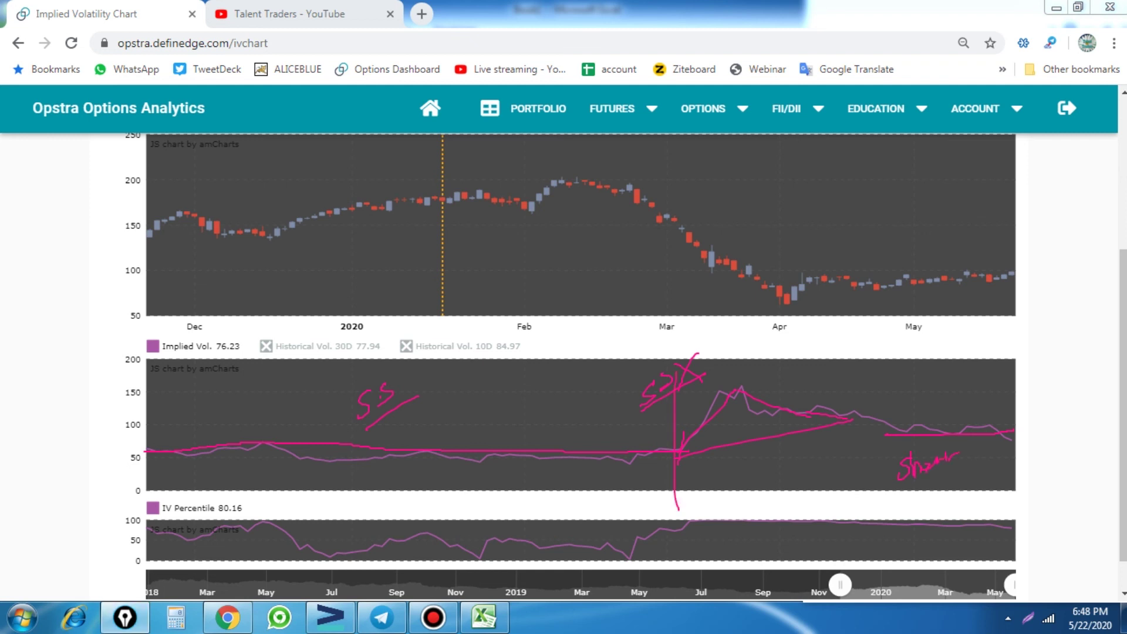
left_click_drag(898, 375, 864, 627)
mouse_move(743, 456)
left_mouse_down()
mouse_move(759, 472)
mouse_move(781, 467)
left_mouse_up()
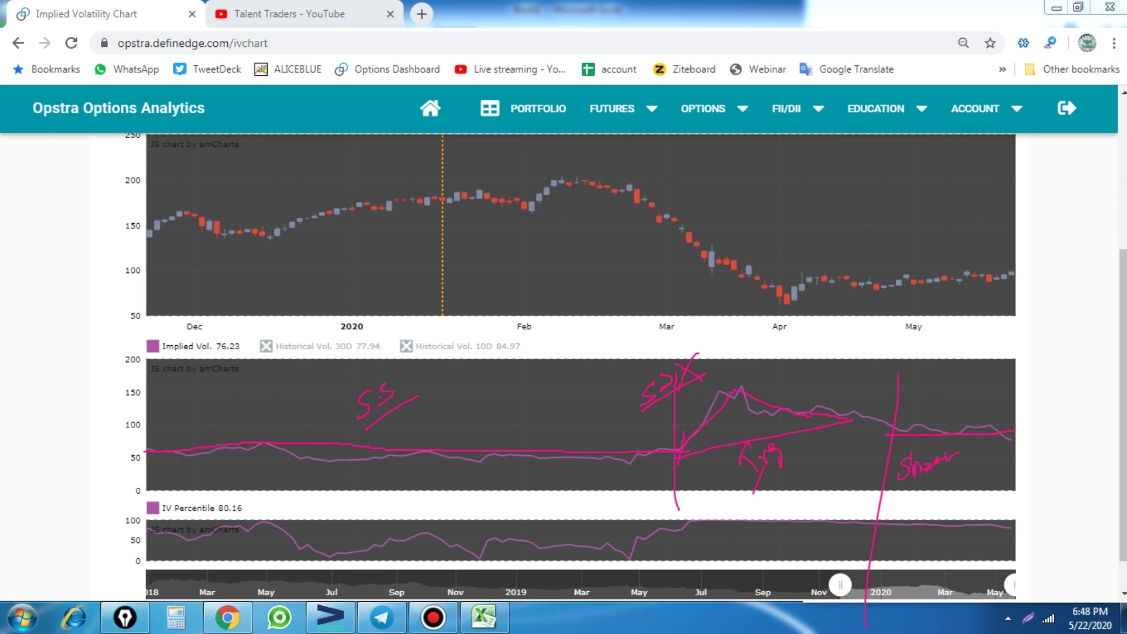
left_click_drag(806, 409, 827, 384)
left_click_drag(781, 506, 851, 418)
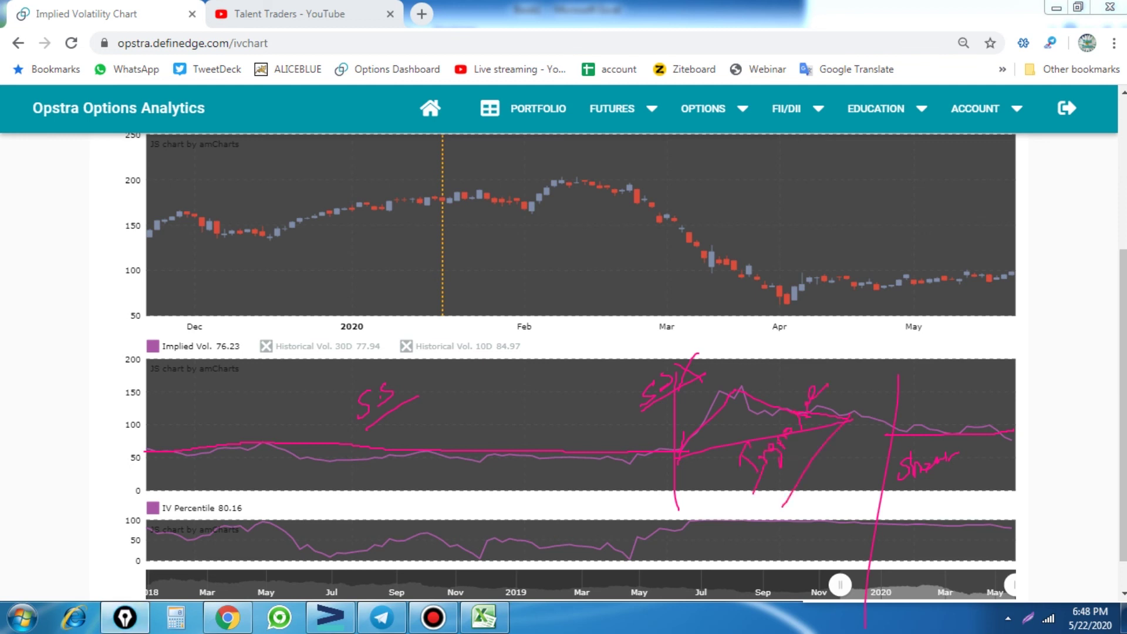